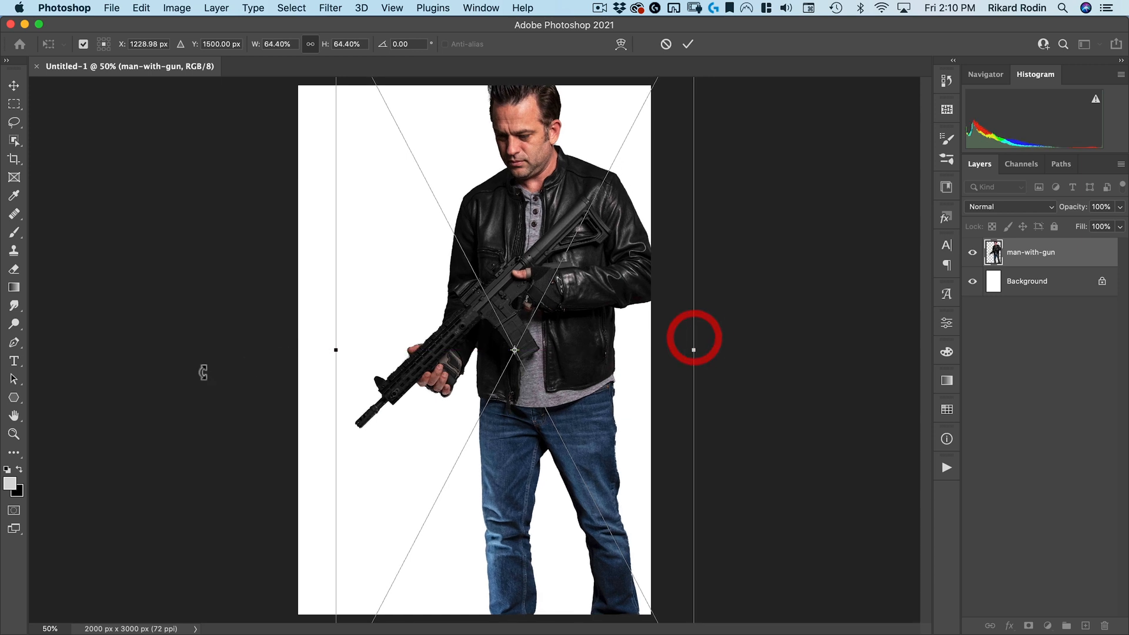
# Scale the man-with-gun layer up to about 70% and commit the transform
pyautogui.moveTo(336, 347); pyautogui.dragTo(327, 351)
pyautogui.click(414, 296)
pyautogui.moveTo(525, 202); pyautogui.dragTo(525, 238)
pyautogui.moveTo(694, 386); pyautogui.dragTo(703, 386)
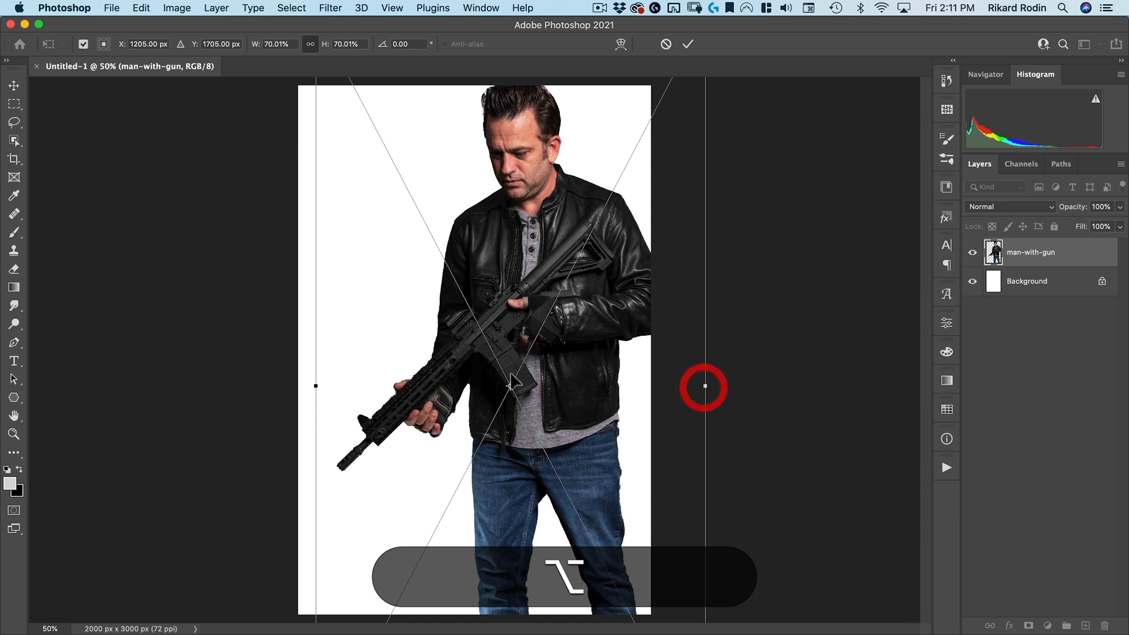
pyautogui.moveTo(570, 386); pyautogui.dragTo(565, 385)
pyautogui.click(687, 45)
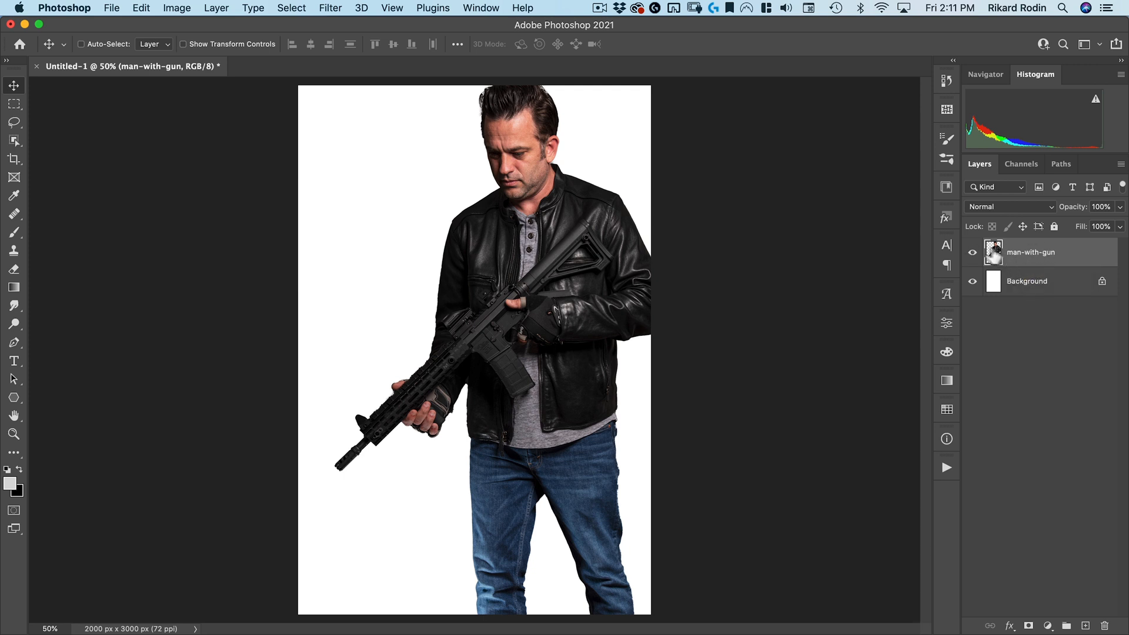
# Convert the man-with-gun layer to a smart object
pyautogui.rightClick(1086, 250)
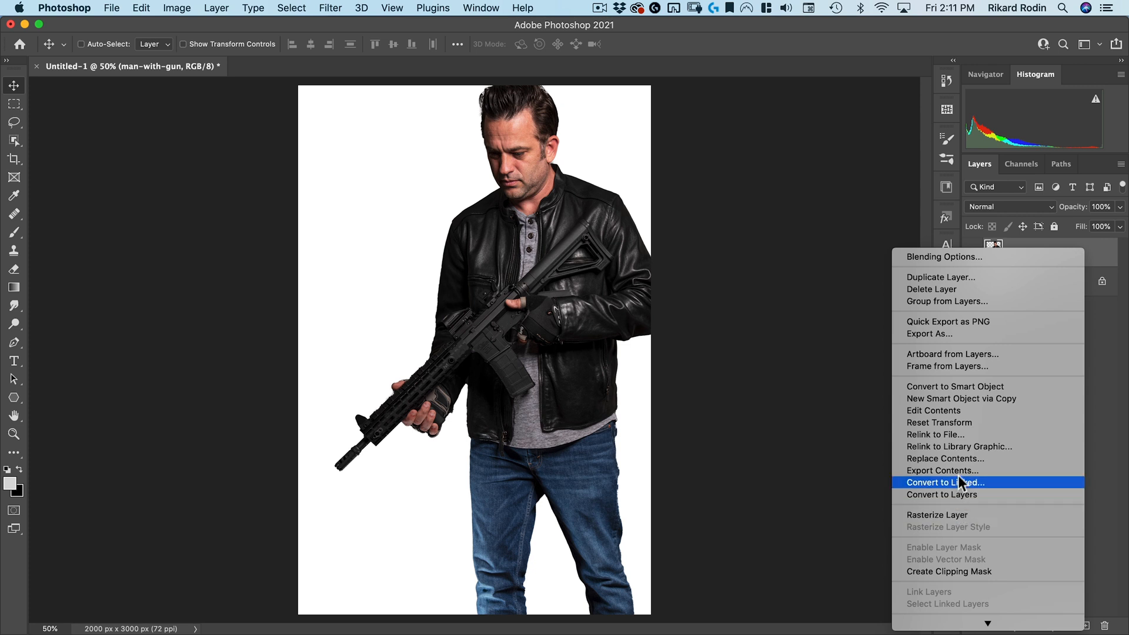
pyautogui.click(959, 387)
pyautogui.moveTo(1047, 256); pyautogui.dragTo(1085, 625)
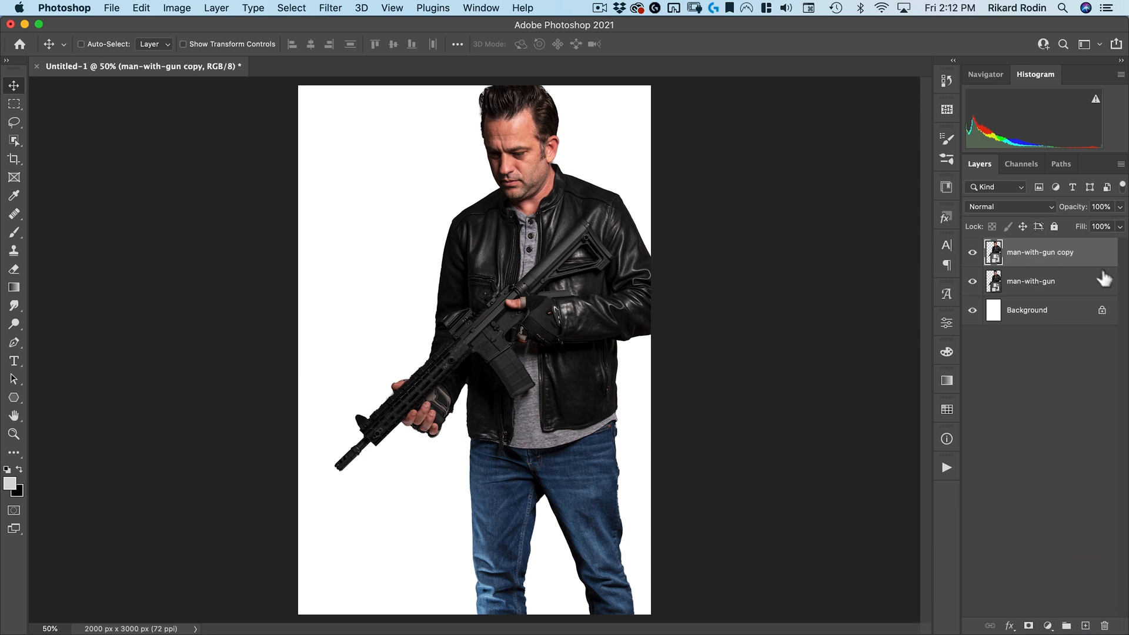
pyautogui.moveTo(1088, 258); pyautogui.dragTo(1104, 626)
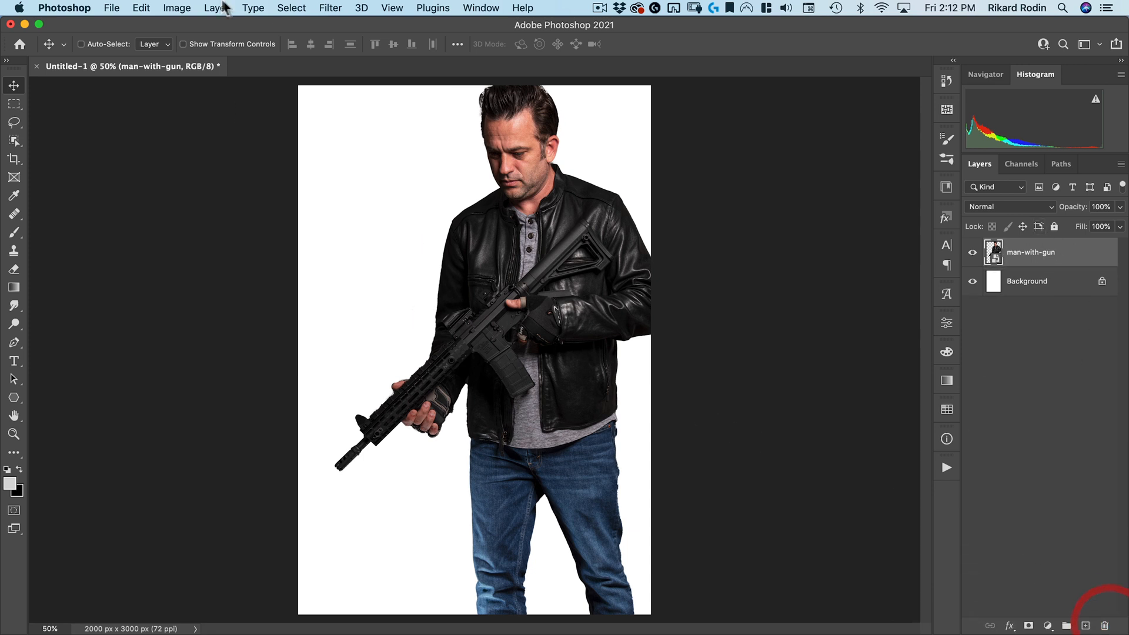
# Apply the Pixelate Mosaic filter with a cell size of 60 square to the man-with-gun smart object
pyautogui.click(330, 8)
pyautogui.moveTo(386, 278)
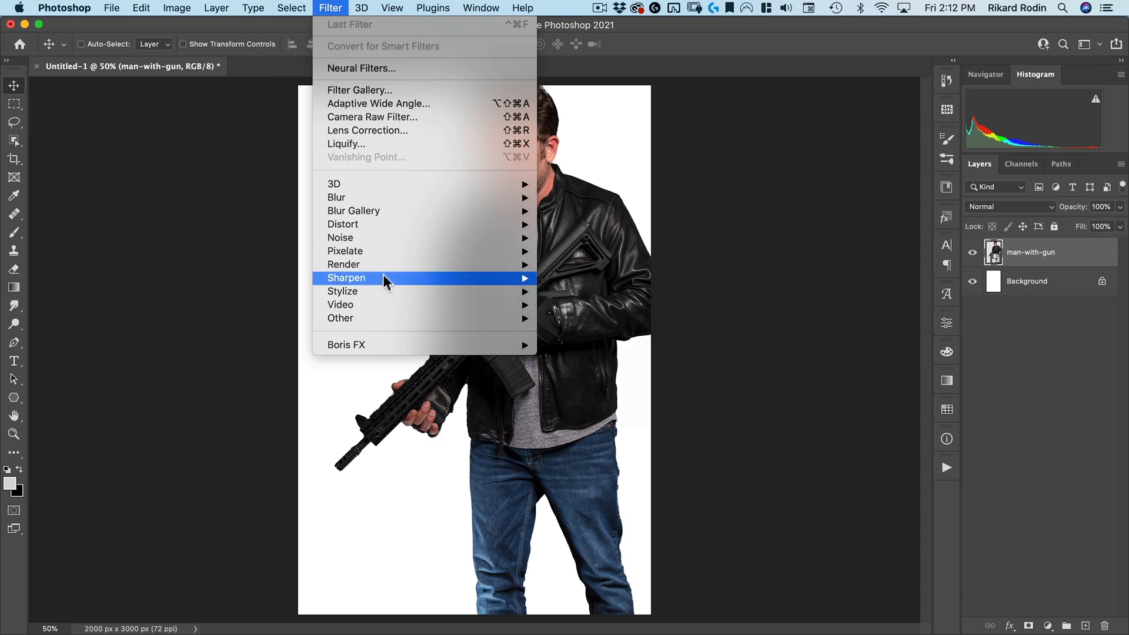
pyautogui.moveTo(389, 252)
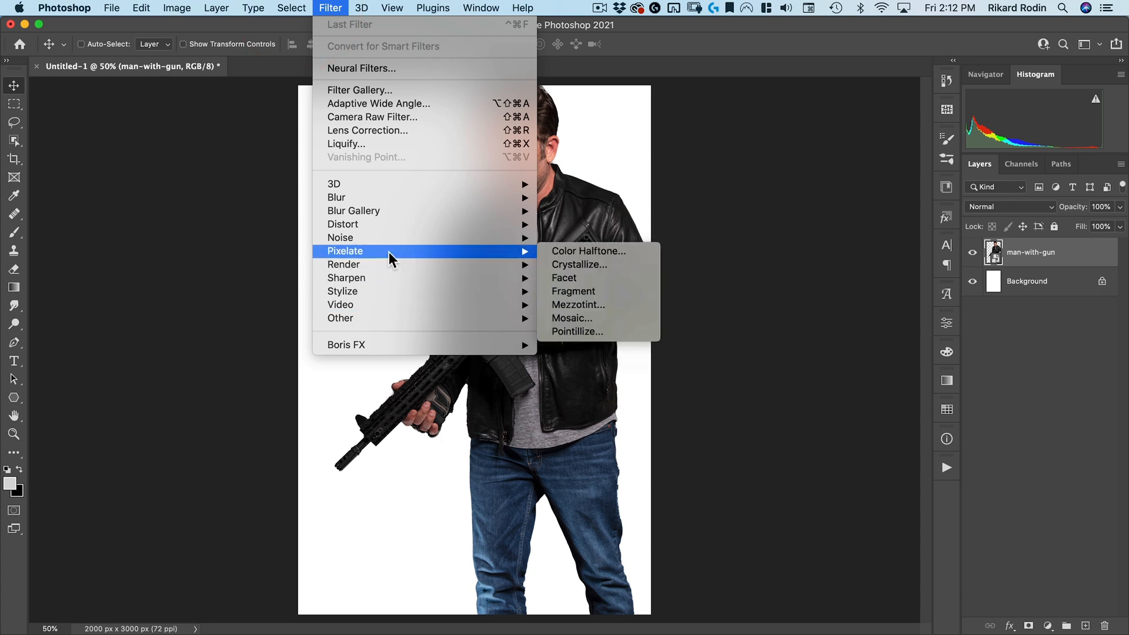
pyautogui.click(587, 318)
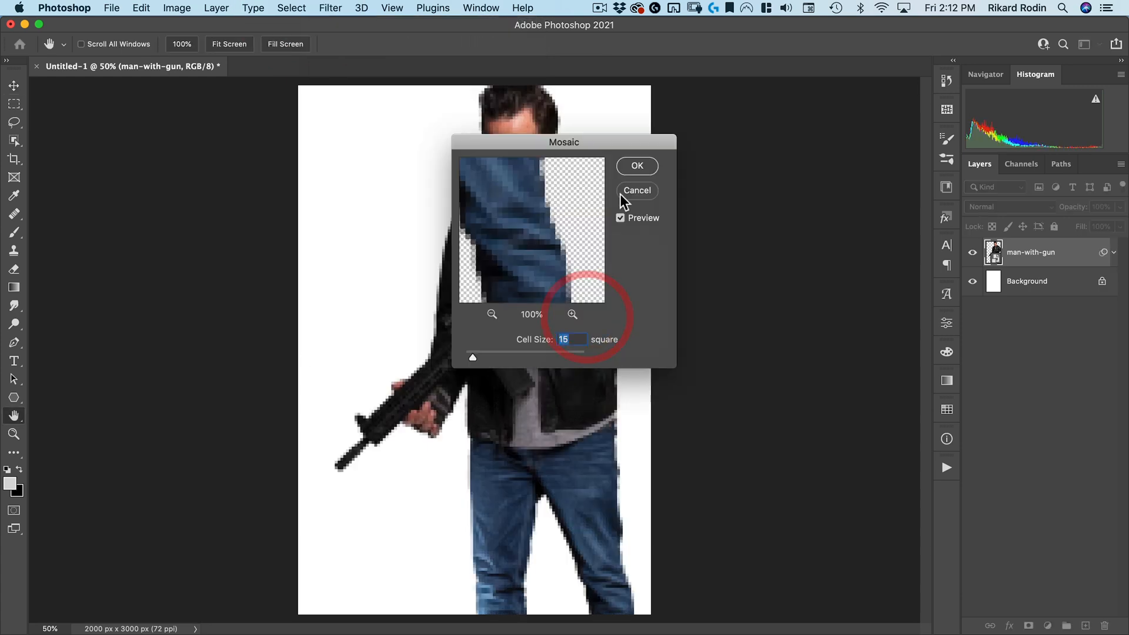
pyautogui.moveTo(513, 140); pyautogui.dragTo(672, 127)
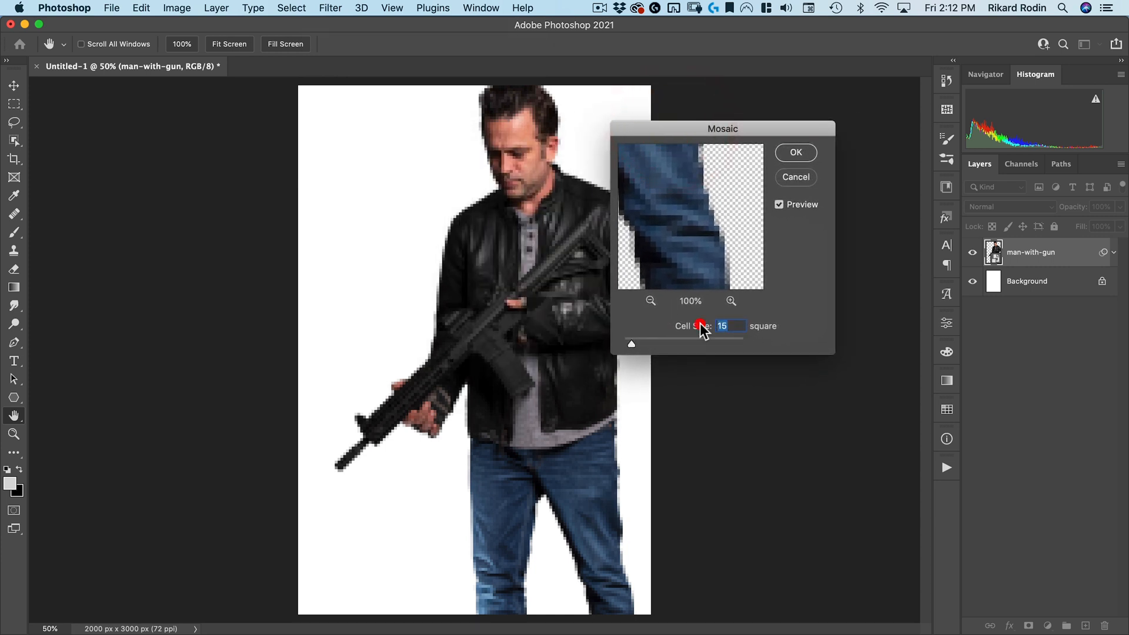
pyautogui.write('60')
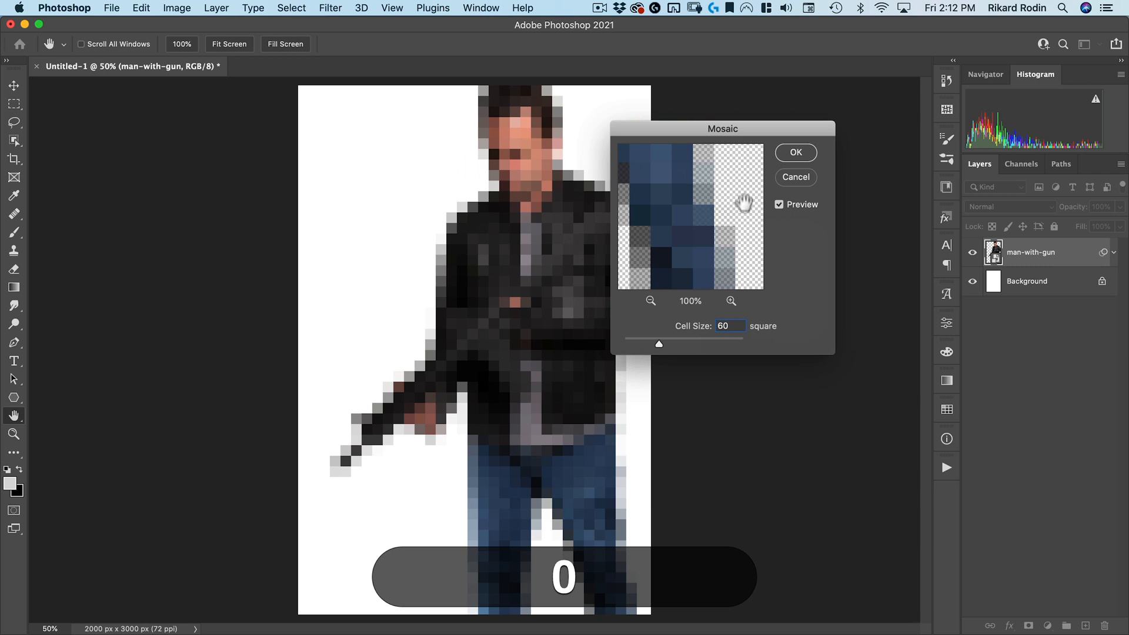
pyautogui.click(796, 153)
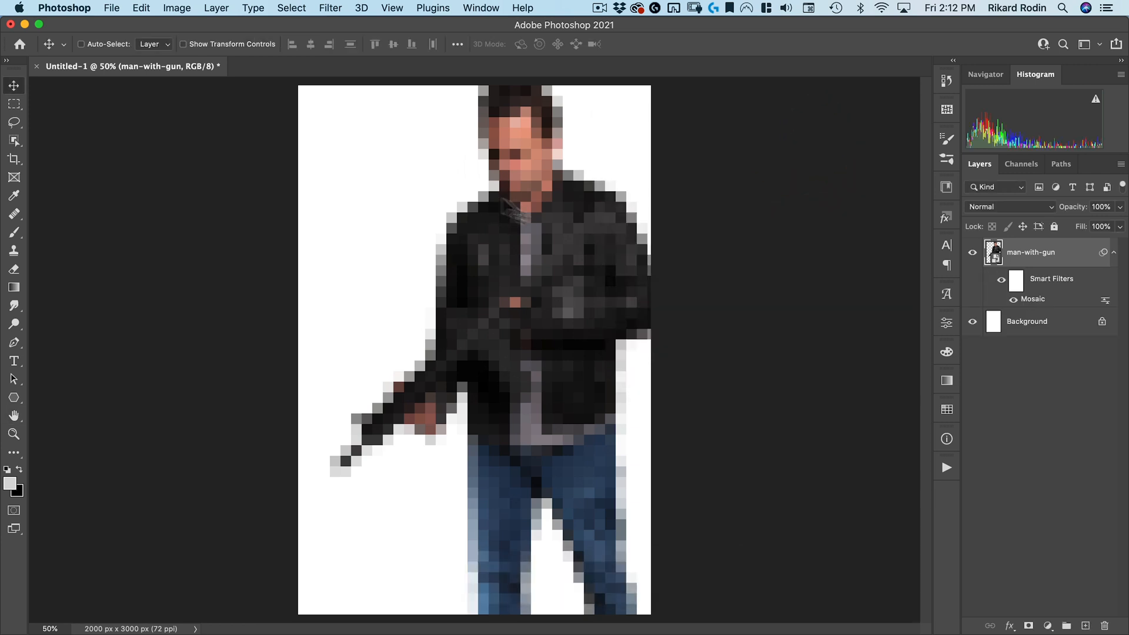
# Duplicate the smart object layer and change the copy's Mosaic filter cell size to 30
pyautogui.moveTo(1056, 261); pyautogui.dragTo(1086, 626)
pyautogui.doubleClick(1030, 300)
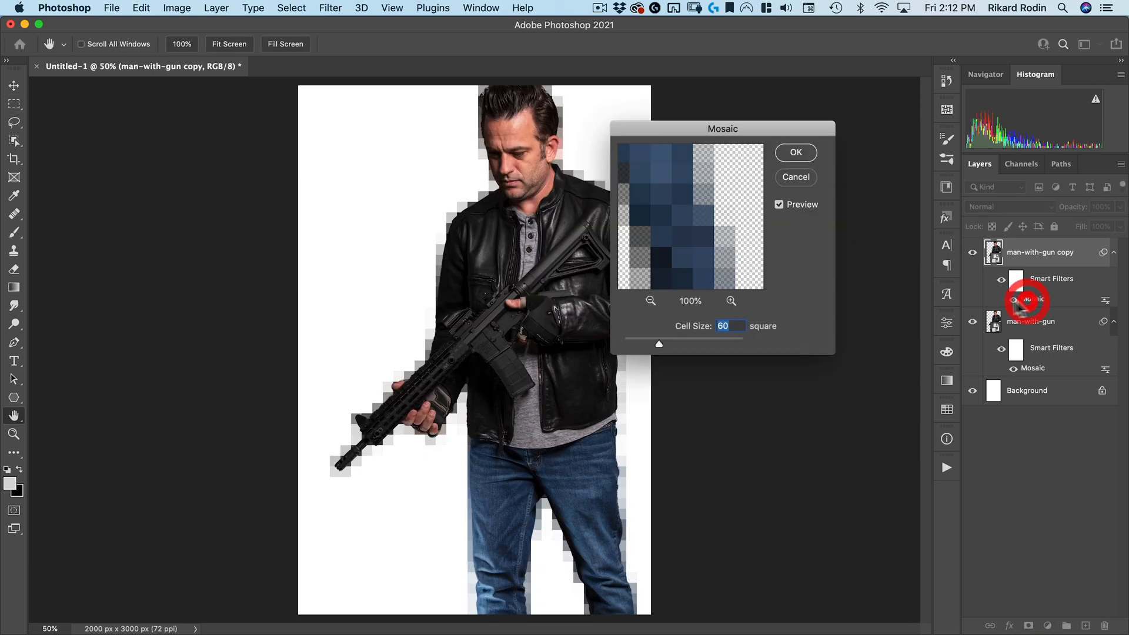
pyautogui.write('60')
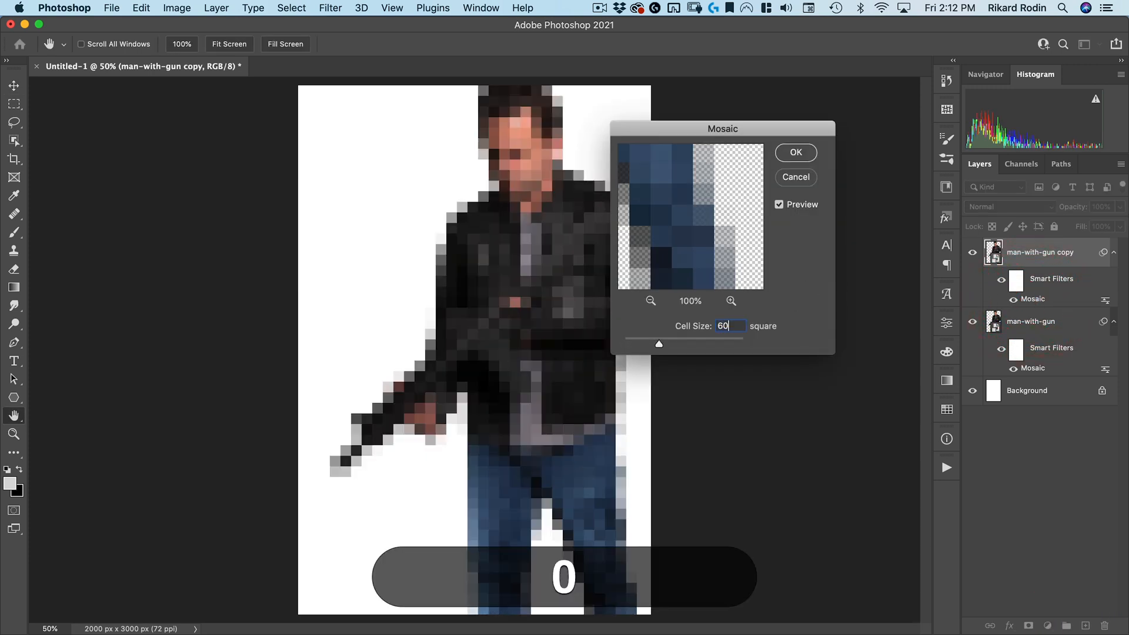
pyautogui.click(676, 320)
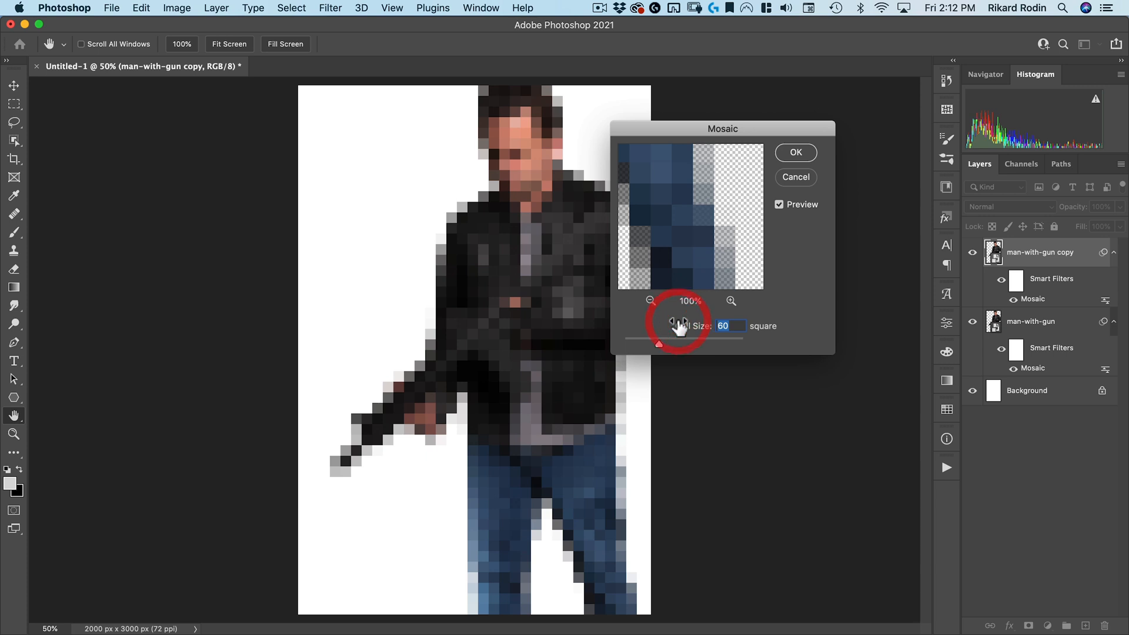
pyautogui.write('30')
pyautogui.click(794, 154)
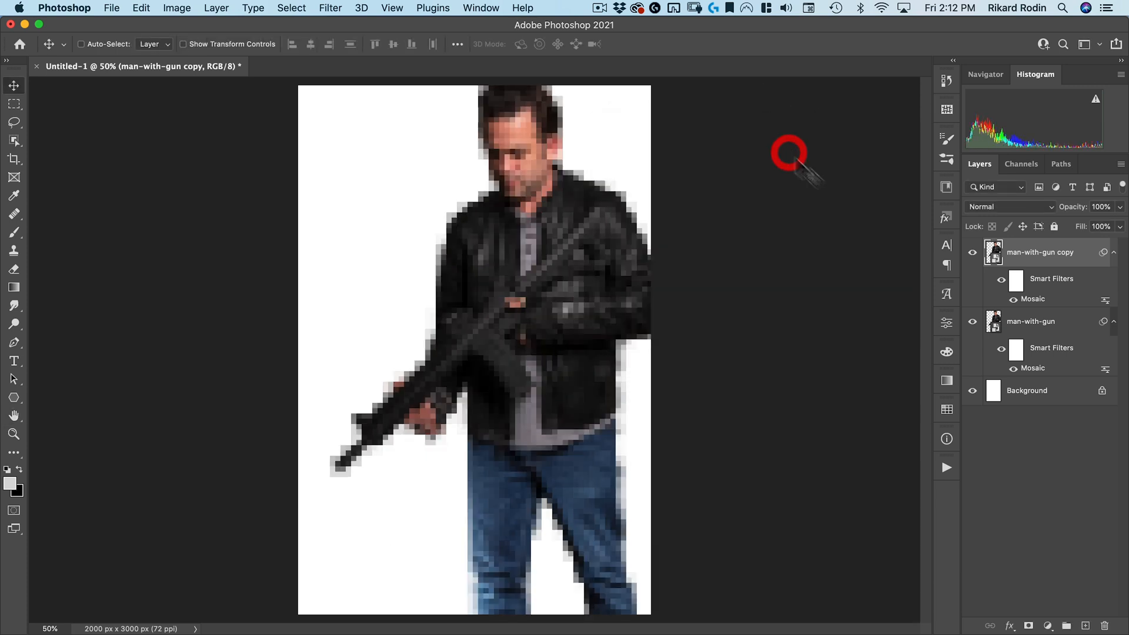
# Duplicate the copy and change the new layer's Mosaic filter cell size to 15
pyautogui.moveTo(1045, 258); pyautogui.dragTo(1086, 626)
pyautogui.doubleClick(1031, 300)
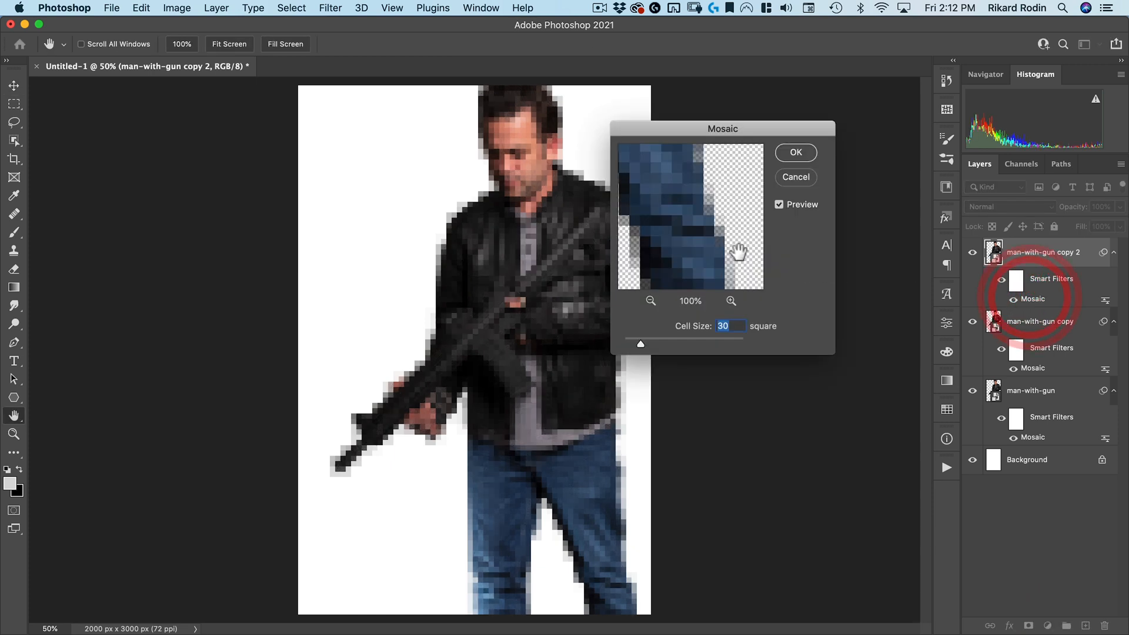
pyautogui.write('15')
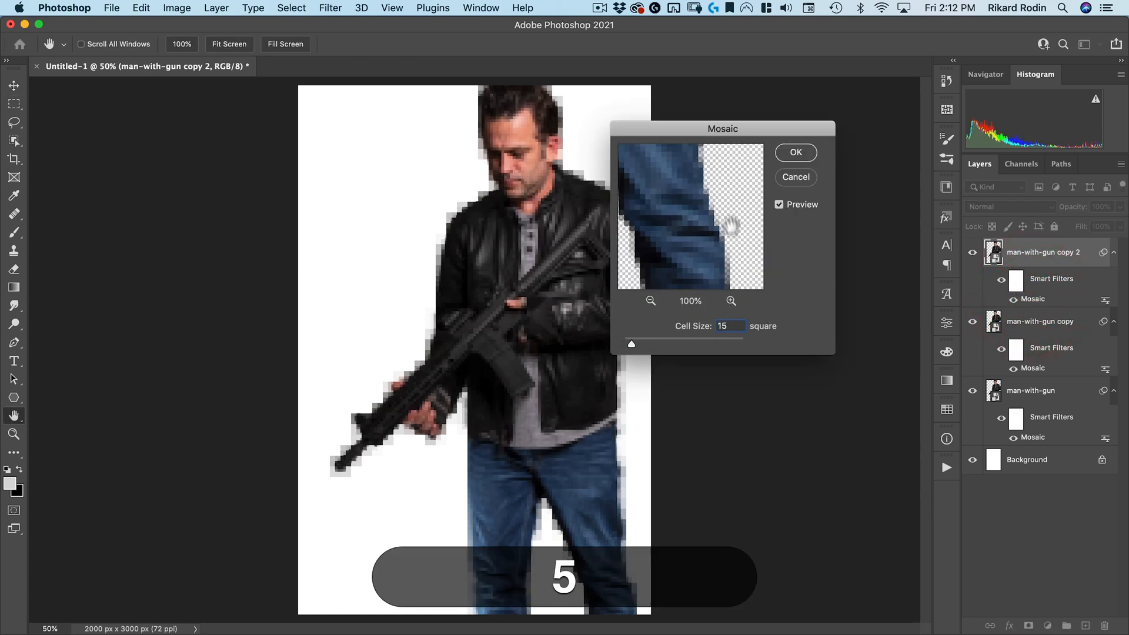
pyautogui.click(791, 154)
# Duplicate the top layer once more and delete the Mosaic smart filter from this newest copy
pyautogui.moveTo(1059, 262); pyautogui.dragTo(1086, 627)
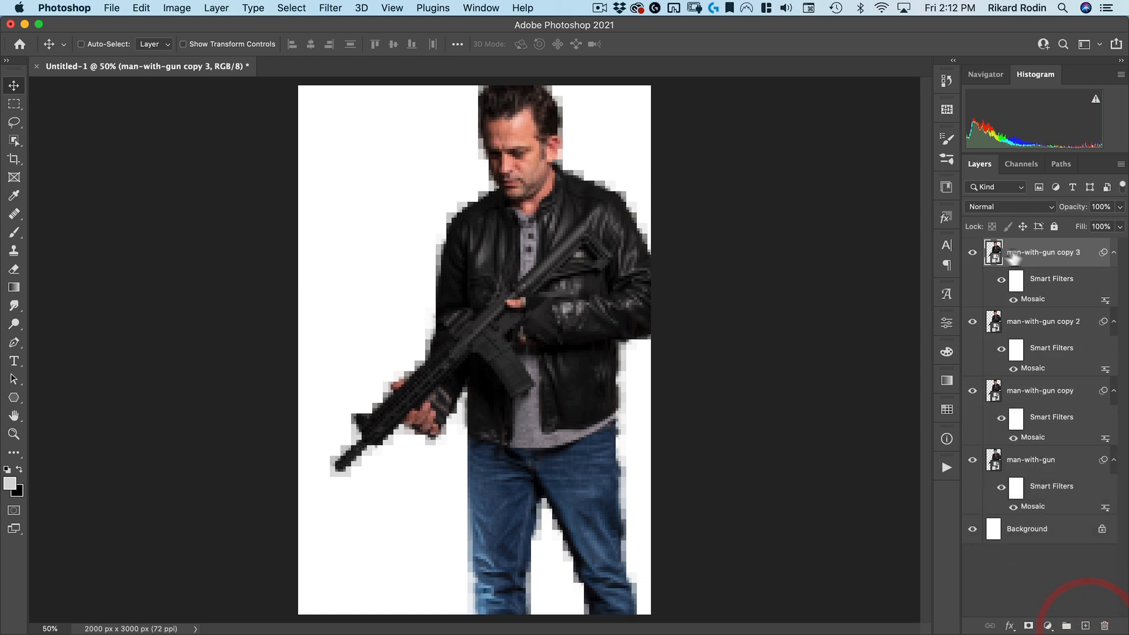
pyautogui.moveTo(1050, 284); pyautogui.dragTo(1104, 626)
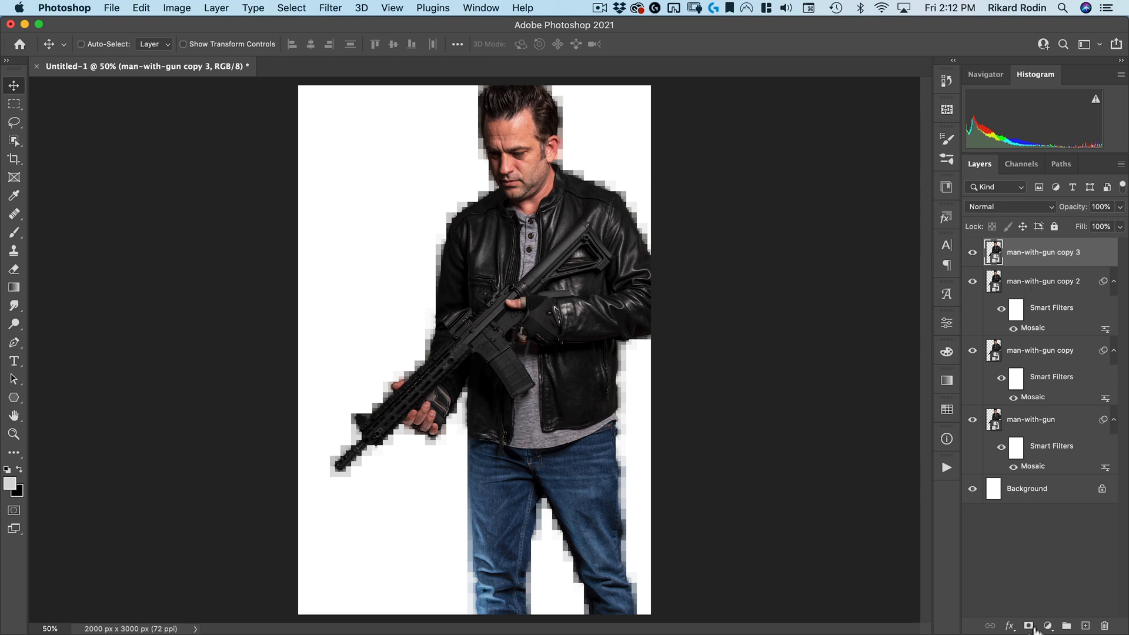
# Add black (hide-all) layer masks to the three copies and a white layer mask to the original man-with-gun layer
pyautogui.press('alt')
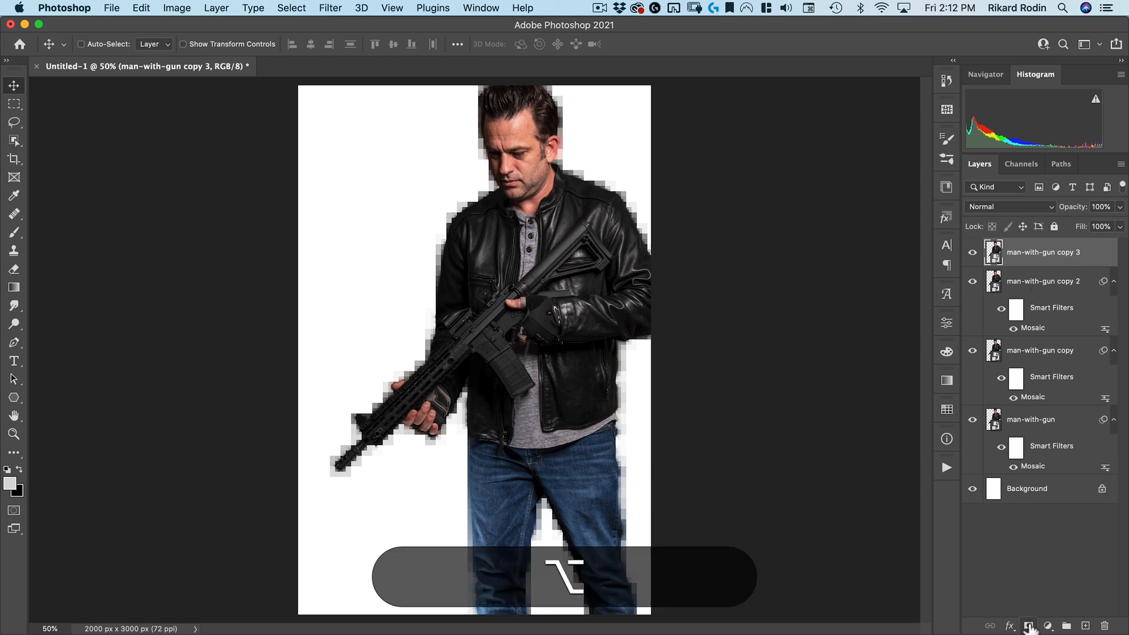
pyautogui.keyDown('alt'); pyautogui.click(1029, 627); pyautogui.keyUp('alt')
pyautogui.click(1041, 279)
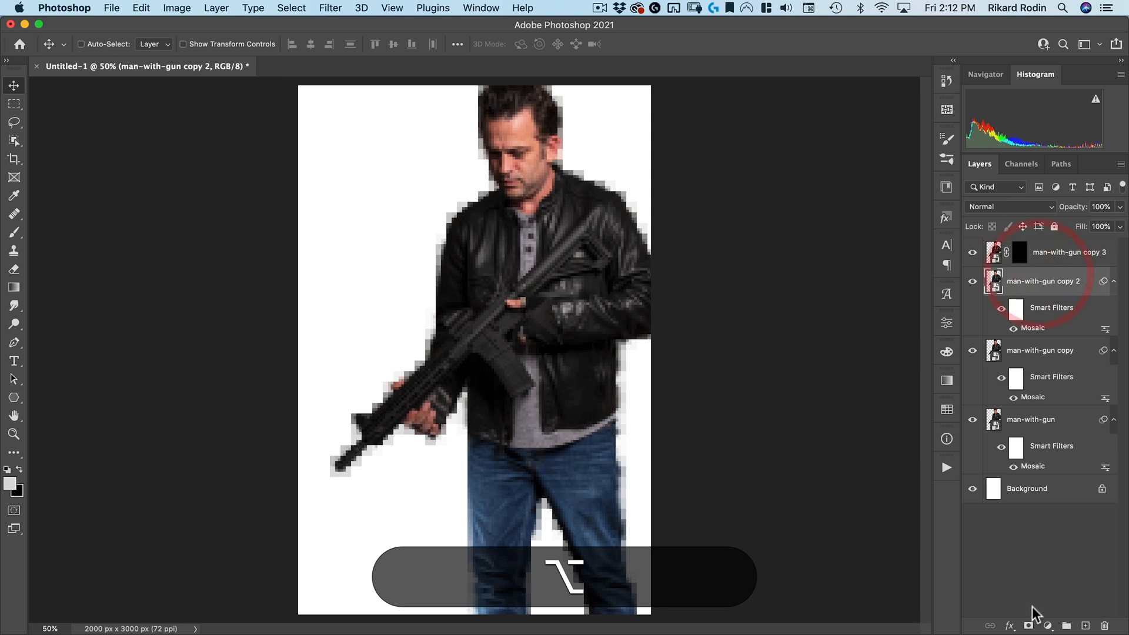
pyautogui.keyDown('alt'); pyautogui.click(1030, 627); pyautogui.keyUp('alt')
pyautogui.click(1036, 351)
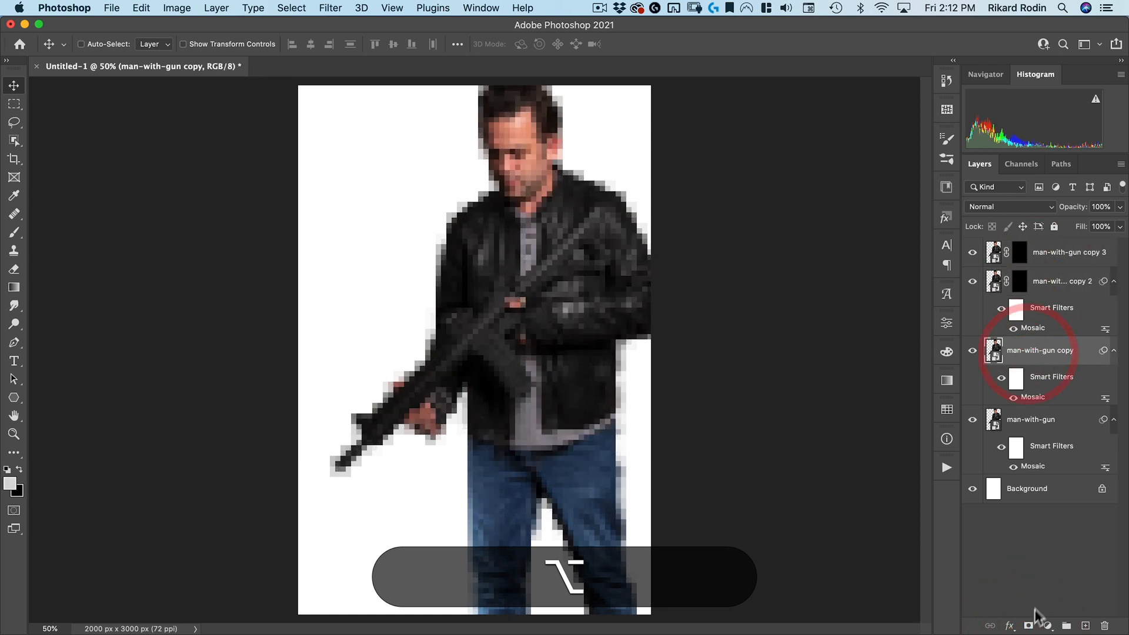
pyautogui.keyDown('alt'); pyautogui.click(1029, 627); pyautogui.keyUp('alt')
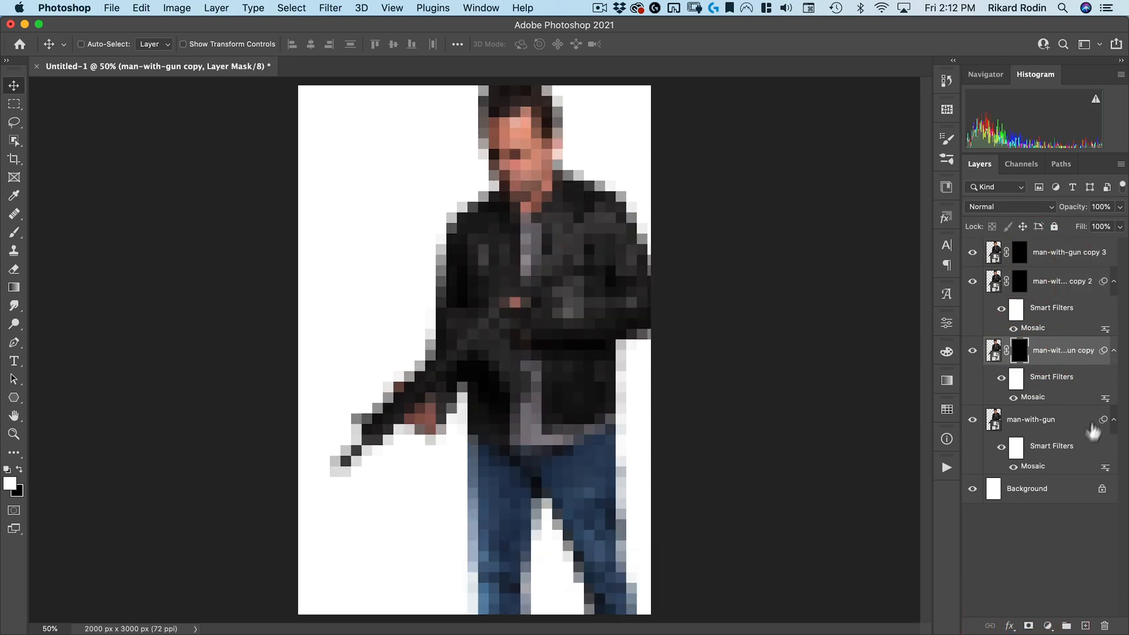
pyautogui.click(1053, 425)
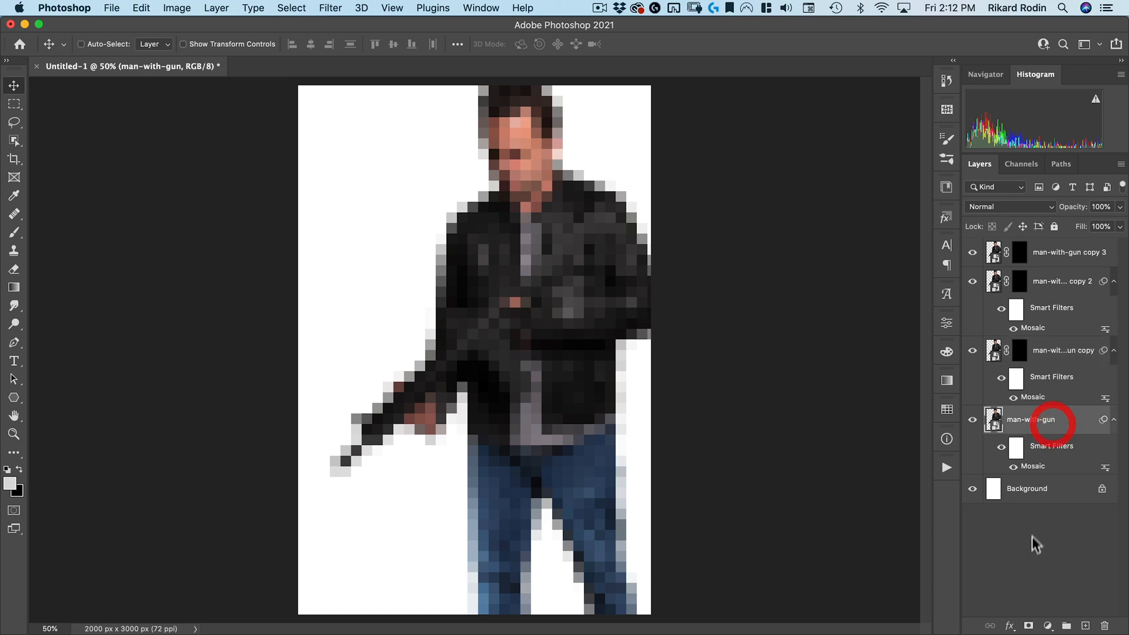
pyautogui.click(1029, 627)
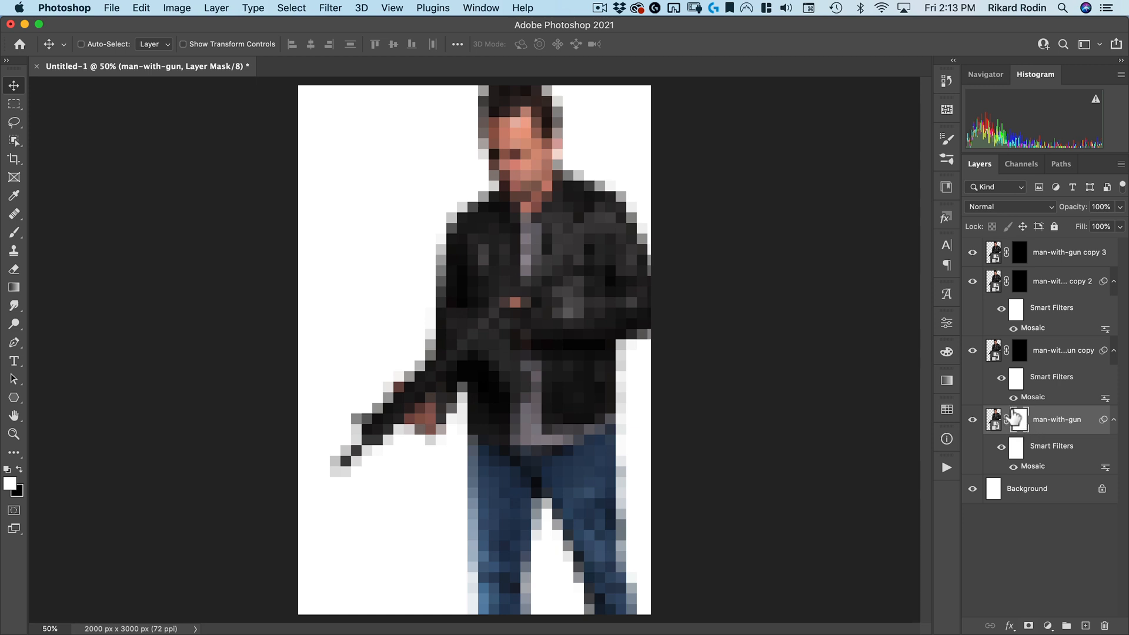
# Paint white on the man-with-gun copy mask with a 404 px brush over the torso, arms and legs
pyautogui.click(1022, 351)
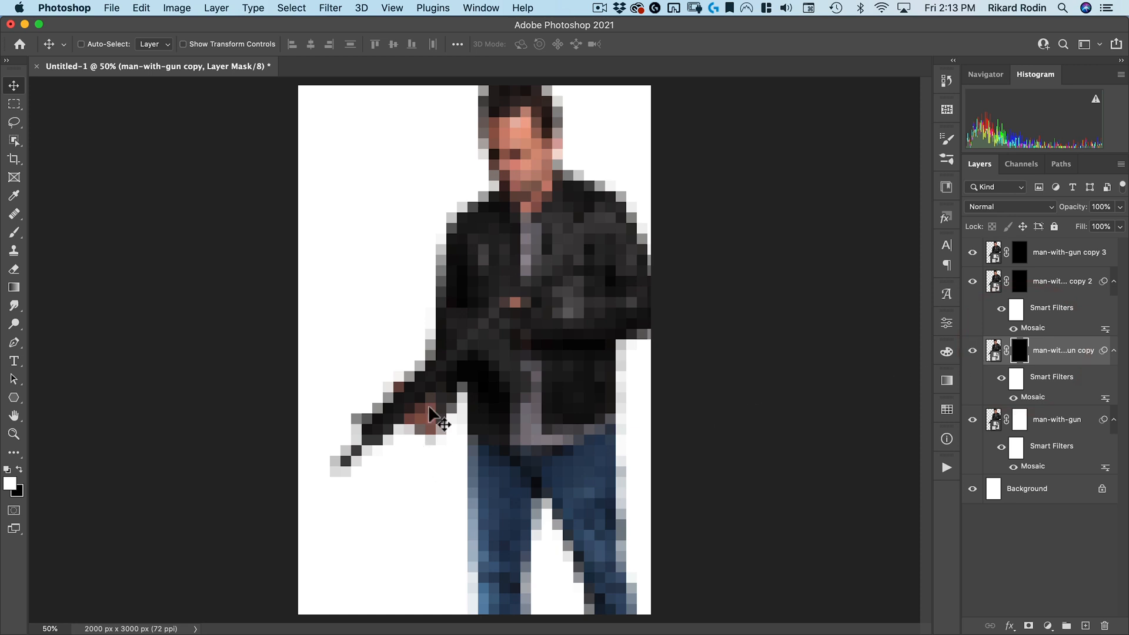
pyautogui.press('b')
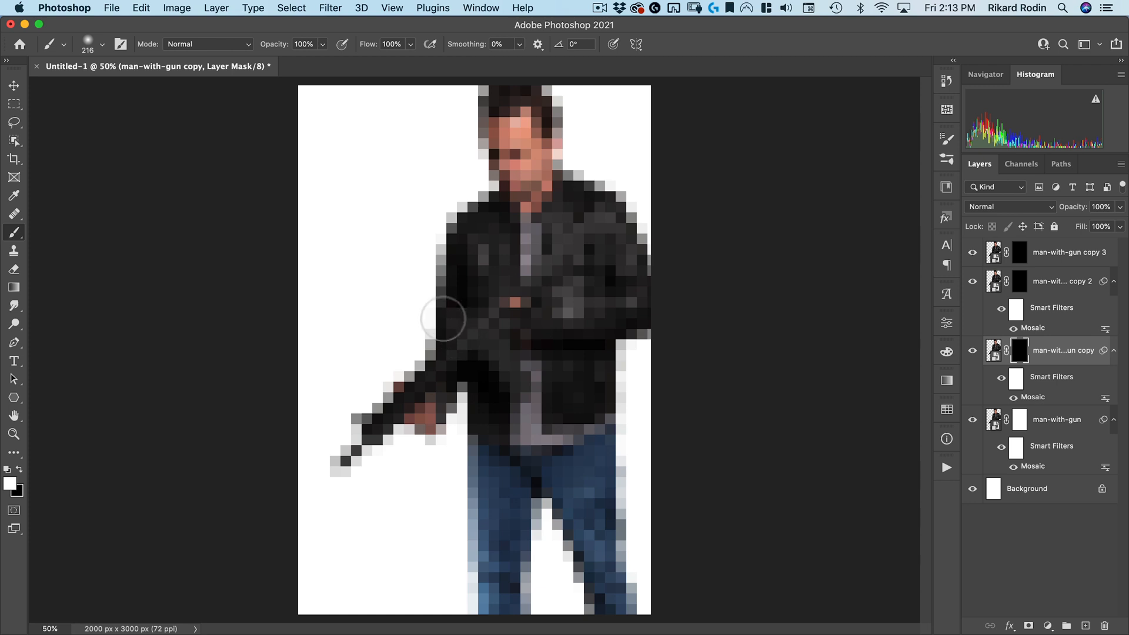
pyautogui.rightClick(441, 266)
pyautogui.click(537, 573)
pyautogui.moveTo(419, 182)
pyautogui.mouseDown()
pyautogui.moveTo(471, 178)
pyautogui.moveTo(448, 178)
pyautogui.mouseUp()
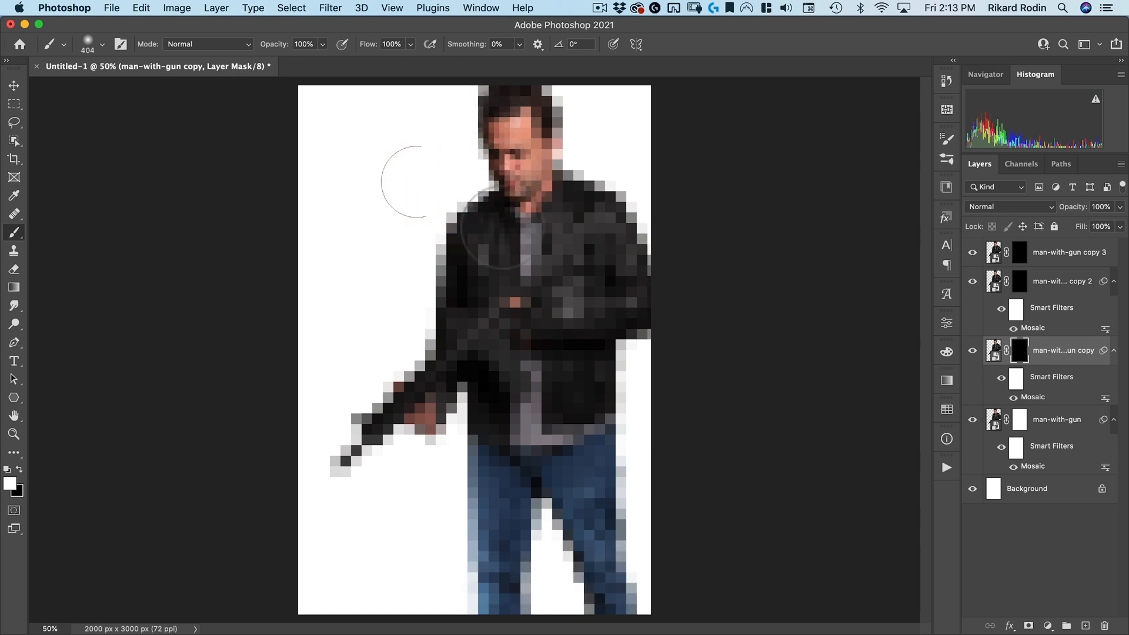
pyautogui.moveTo(473, 314)
pyautogui.mouseDown()
pyautogui.moveTo(574, 311)
pyautogui.moveTo(532, 316)
pyautogui.moveTo(544, 285)
pyautogui.moveTo(563, 284)
pyautogui.moveTo(592, 250)
pyautogui.moveTo(565, 211)
pyautogui.mouseUp()
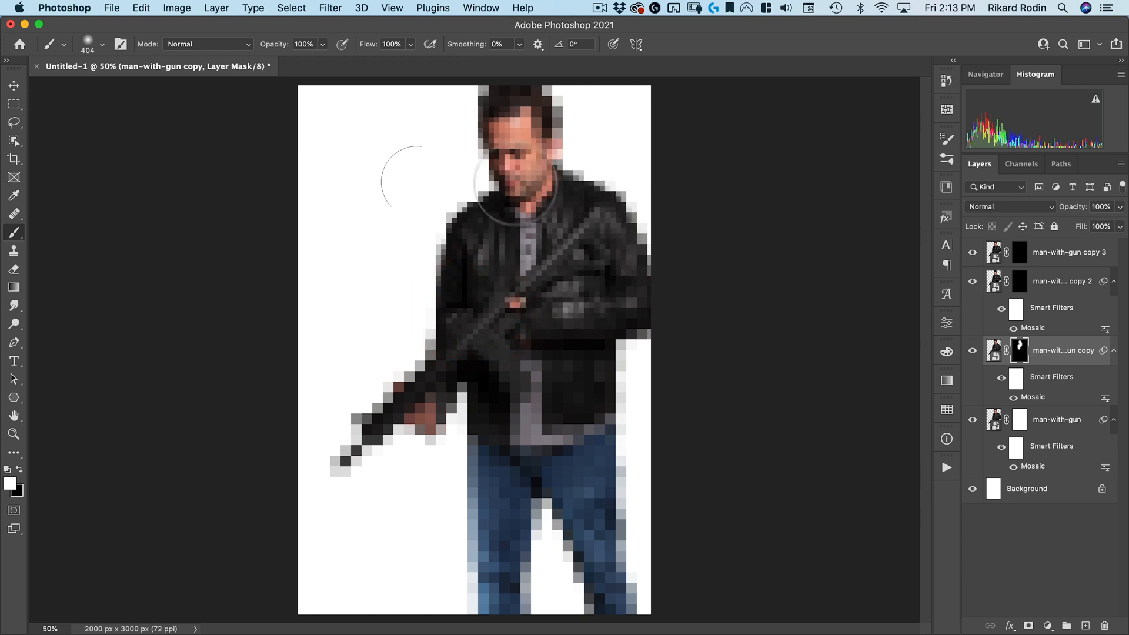
pyautogui.moveTo(553, 141)
pyautogui.mouseDown()
pyautogui.moveTo(573, 367)
pyautogui.moveTo(527, 322)
pyautogui.moveTo(465, 347)
pyautogui.moveTo(373, 391)
pyautogui.moveTo(328, 474)
pyautogui.moveTo(429, 402)
pyautogui.moveTo(405, 345)
pyautogui.mouseUp()
pyautogui.moveTo(482, 346); pyautogui.dragTo(530, 517)
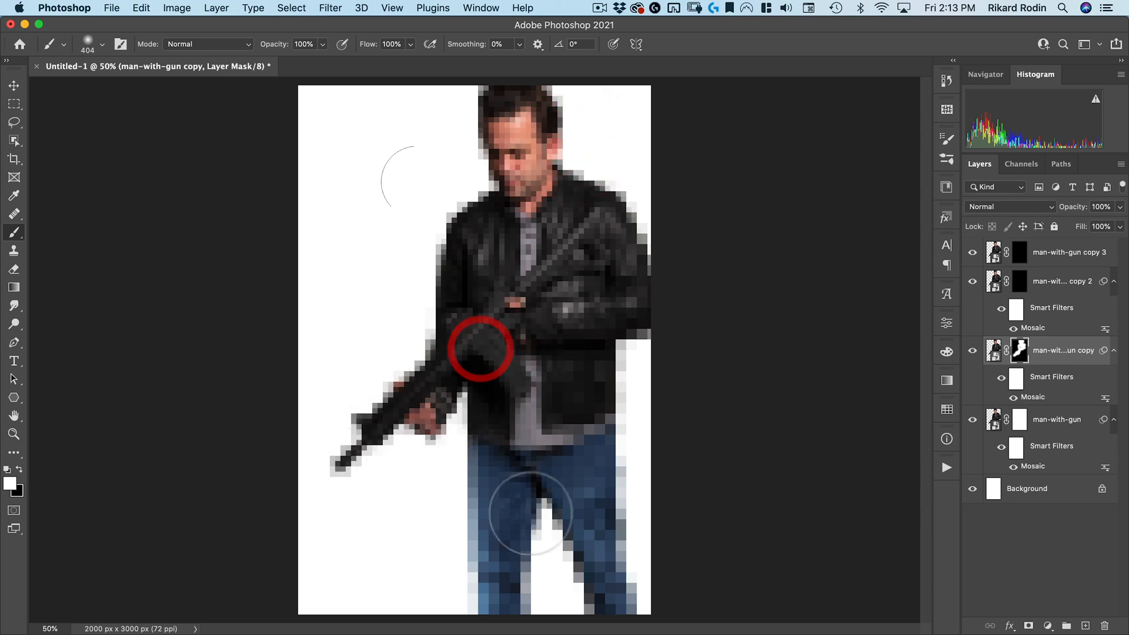
pyautogui.moveTo(508, 594)
pyautogui.mouseDown()
pyautogui.moveTo(477, 557)
pyautogui.moveTo(648, 577)
pyautogui.moveTo(584, 529)
pyautogui.moveTo(597, 494)
pyautogui.mouseUp()
pyautogui.click(597, 492)
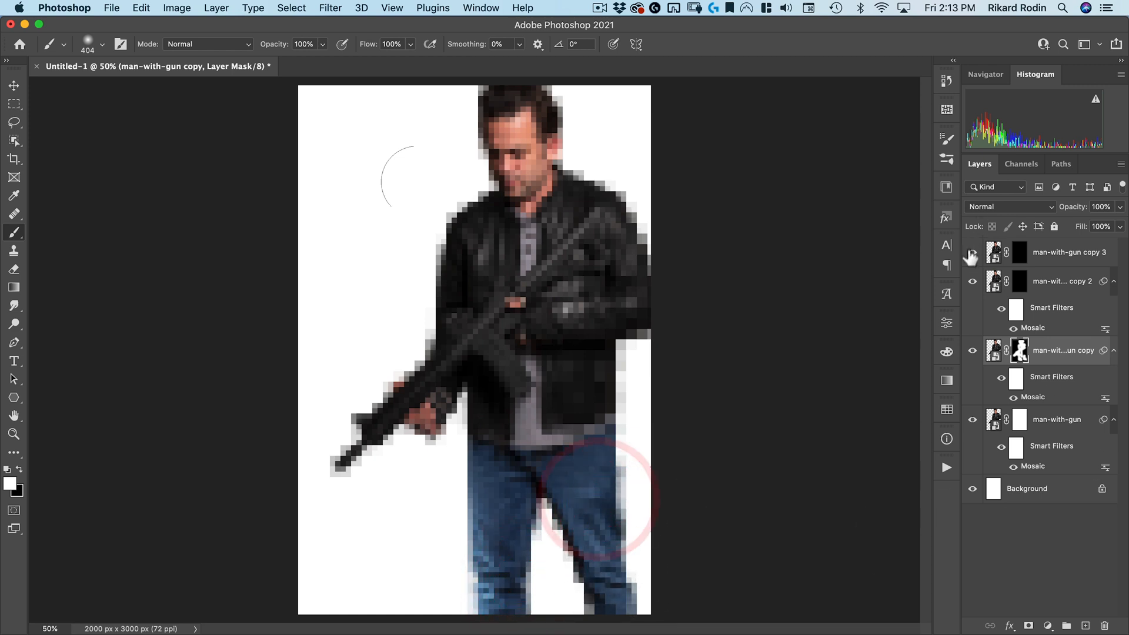
# Paint white on the man-with-gun copy 2 mask over the gun, chest and around the head
pyautogui.click(1016, 280)
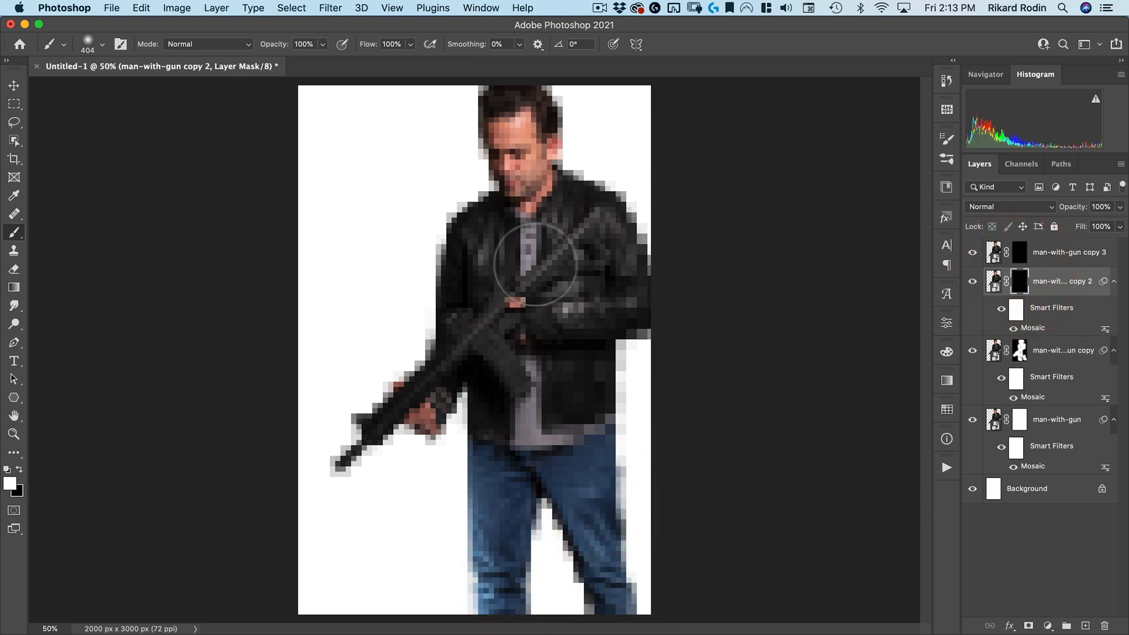
pyautogui.moveTo(579, 240)
pyautogui.mouseDown()
pyautogui.moveTo(532, 288)
pyautogui.moveTo(464, 329)
pyautogui.moveTo(517, 378)
pyautogui.moveTo(468, 344)
pyautogui.moveTo(430, 365)
pyautogui.moveTo(335, 477)
pyautogui.moveTo(429, 404)
pyautogui.mouseUp()
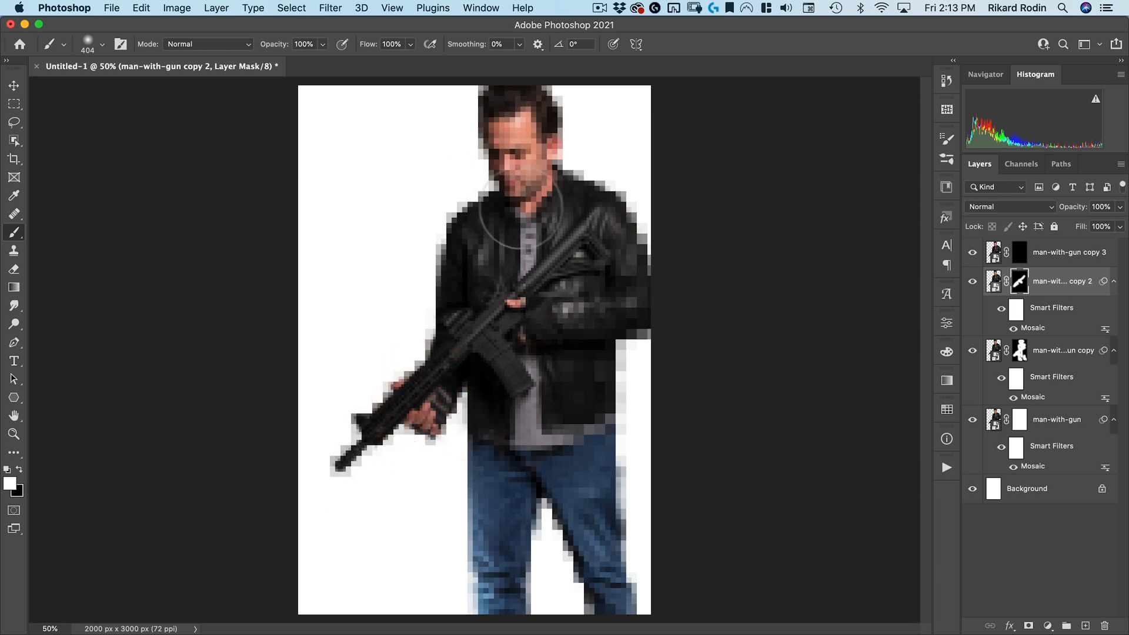
pyautogui.moveTo(506, 172)
pyautogui.mouseDown()
pyautogui.moveTo(488, 141)
pyautogui.moveTo(506, 152)
pyautogui.moveTo(481, 114)
pyautogui.moveTo(512, 113)
pyautogui.moveTo(559, 138)
pyautogui.mouseUp()
pyautogui.moveTo(578, 203)
pyautogui.mouseDown()
pyautogui.moveTo(600, 189)
pyautogui.moveTo(604, 233)
pyautogui.mouseUp()
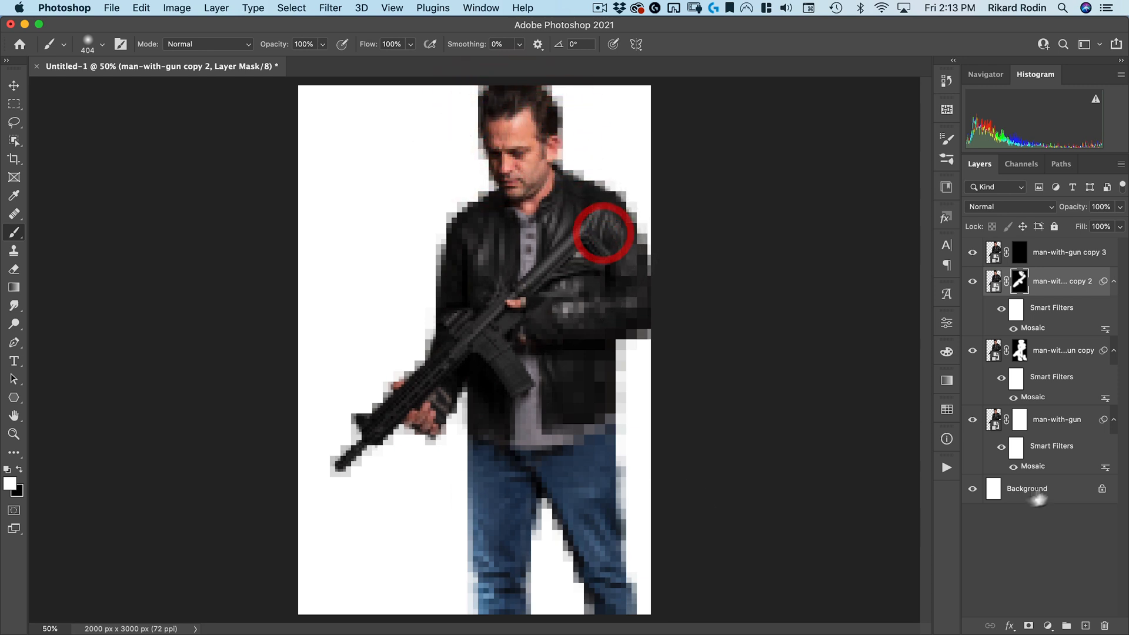
# Paint white over the face on the man-with-gun copy 3 mask and lower that layer's opacity to 42%
pyautogui.click(1019, 252)
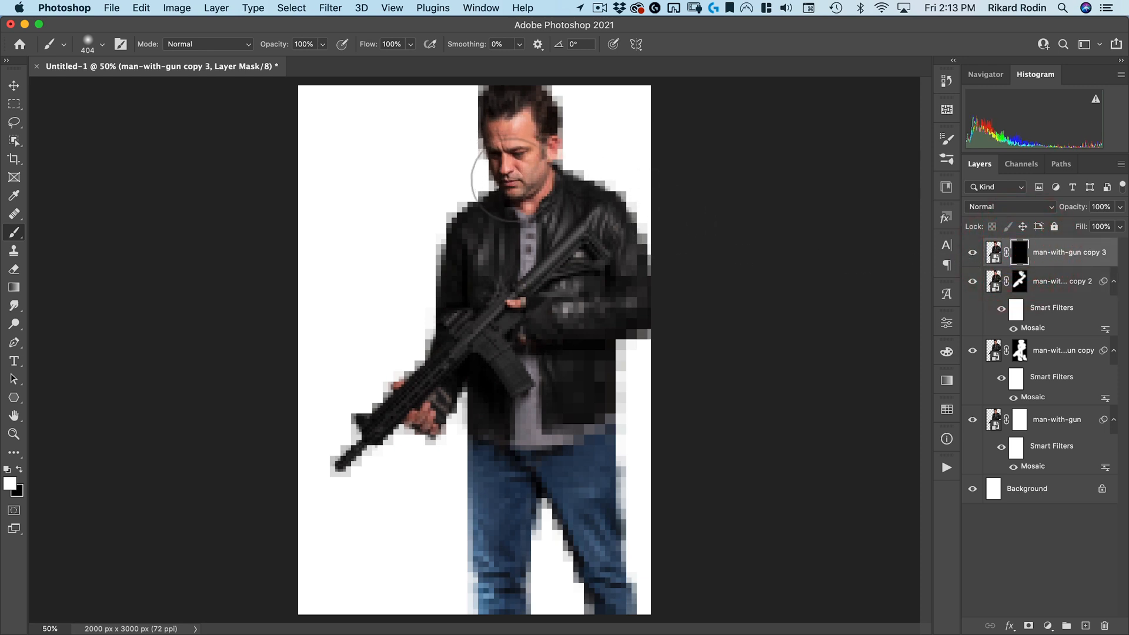
pyautogui.click(511, 147)
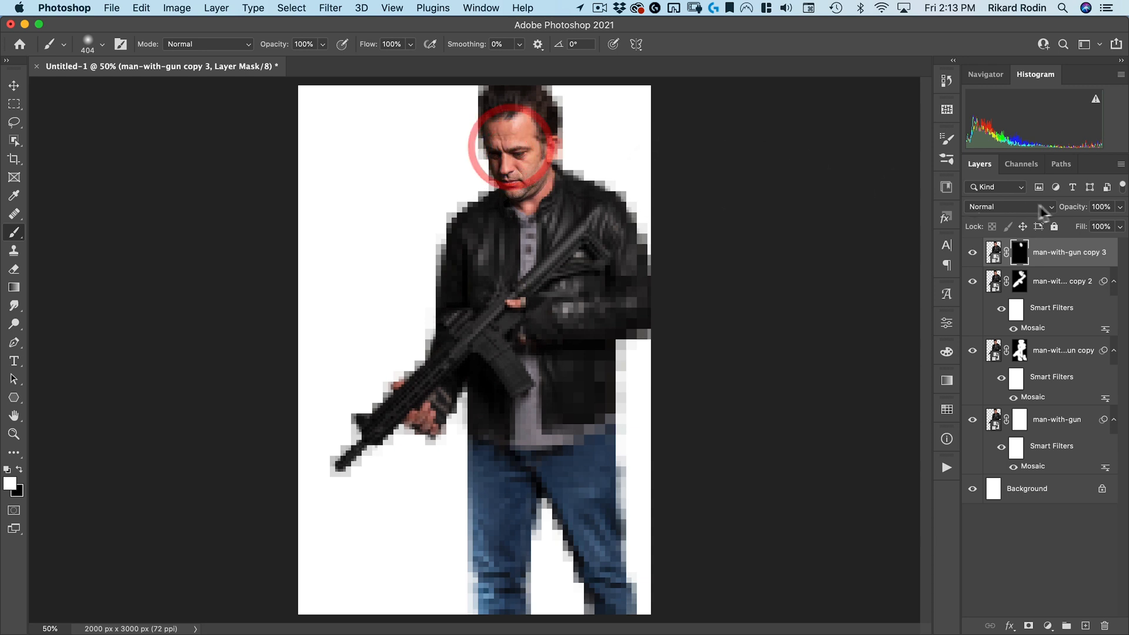
pyautogui.moveTo(1074, 208)
pyautogui.mouseDown()
pyautogui.moveTo(1024, 219)
pyautogui.moveTo(1070, 213)
pyautogui.moveTo(1051, 211)
pyautogui.mouseUp()
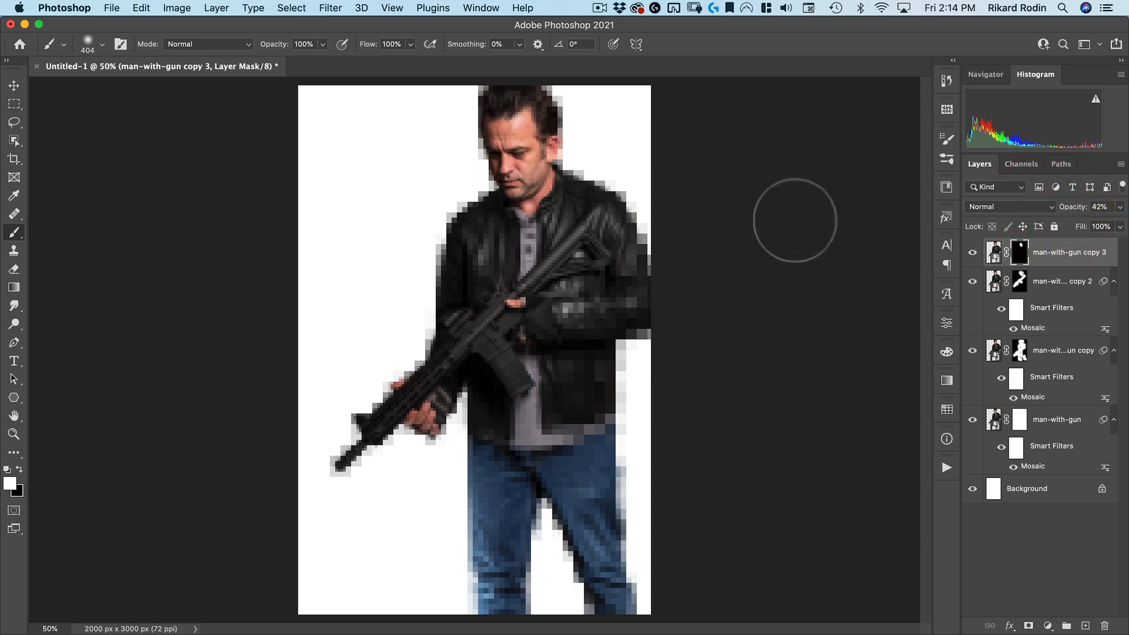
pyautogui.press('4')
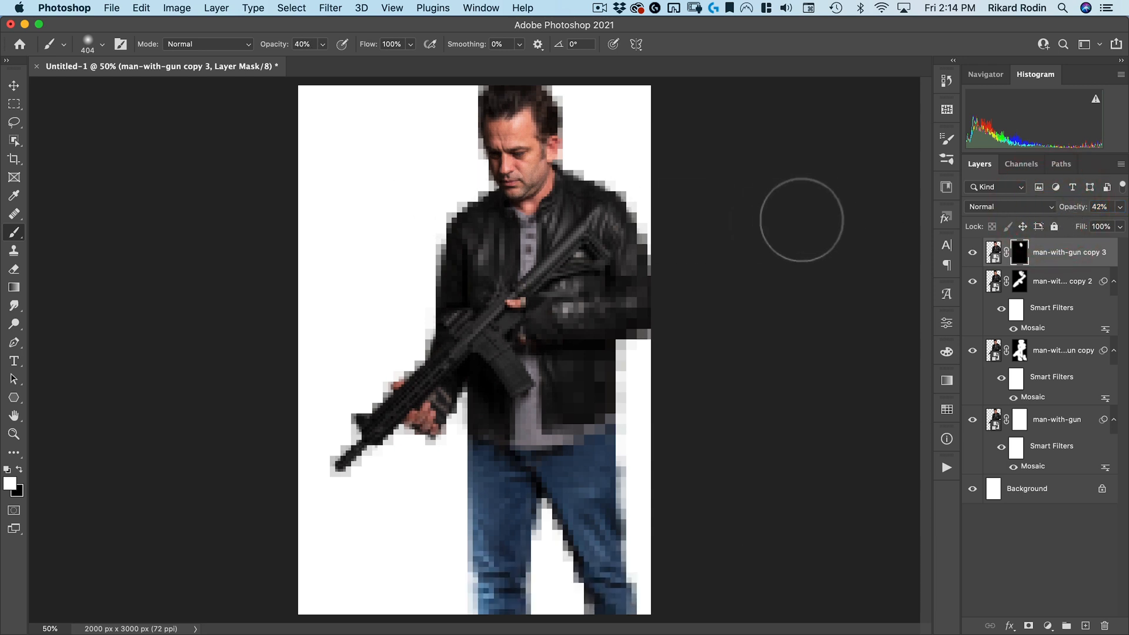
pyautogui.press('0')
pyautogui.press('v')
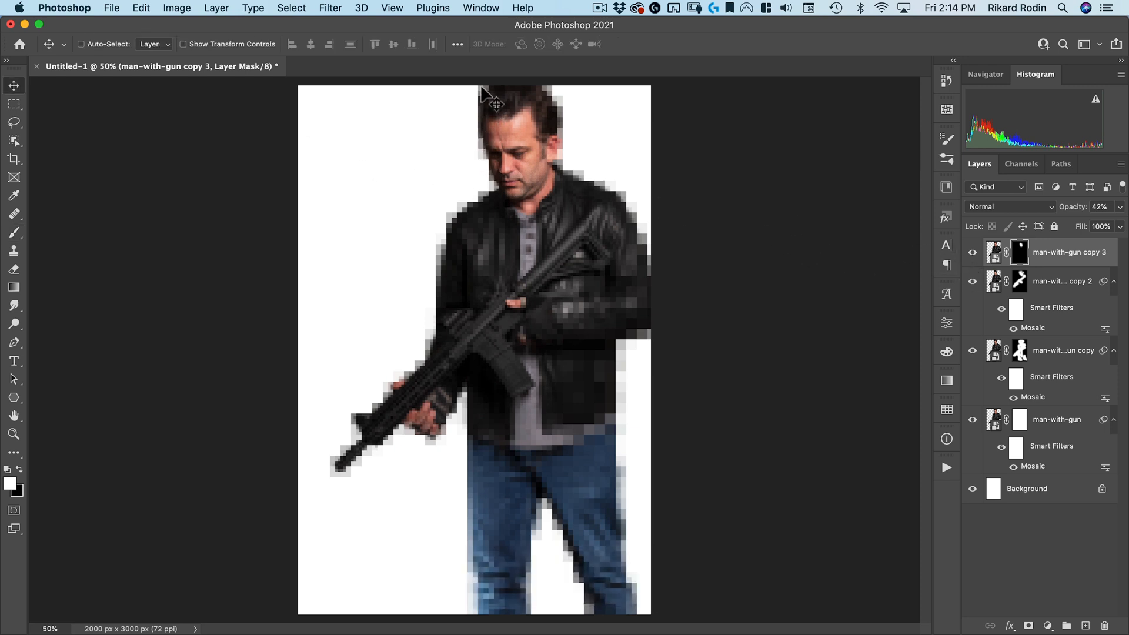
# Paint black on the original man-with-gun layer mask around the head, shoulder and gun barrel to hide stray edges
pyautogui.click(1020, 422)
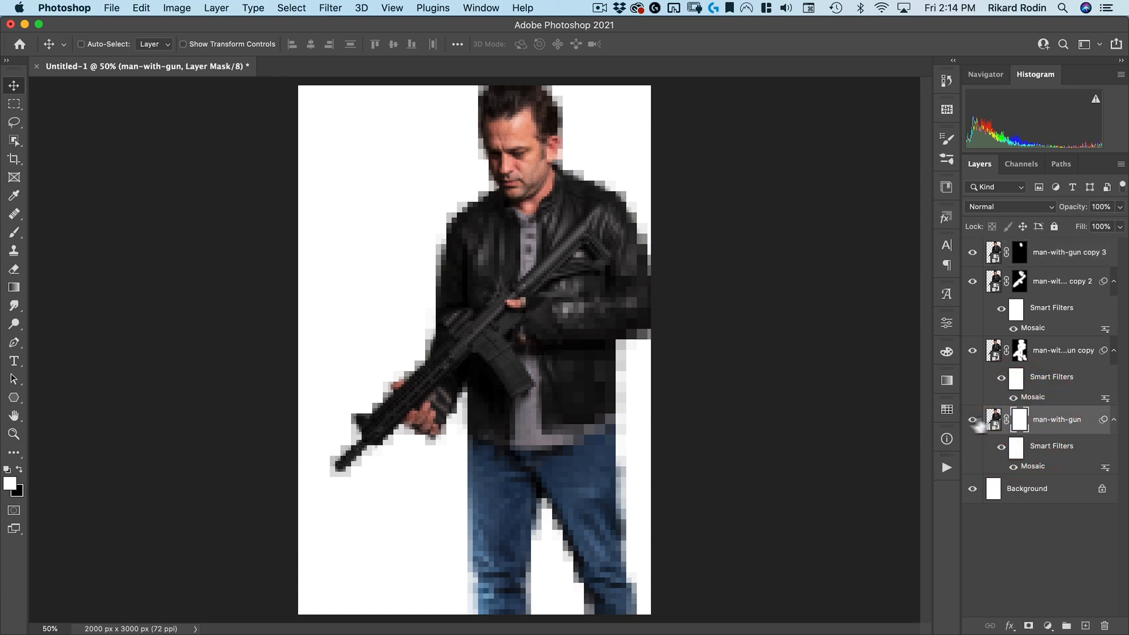
pyautogui.press('b')
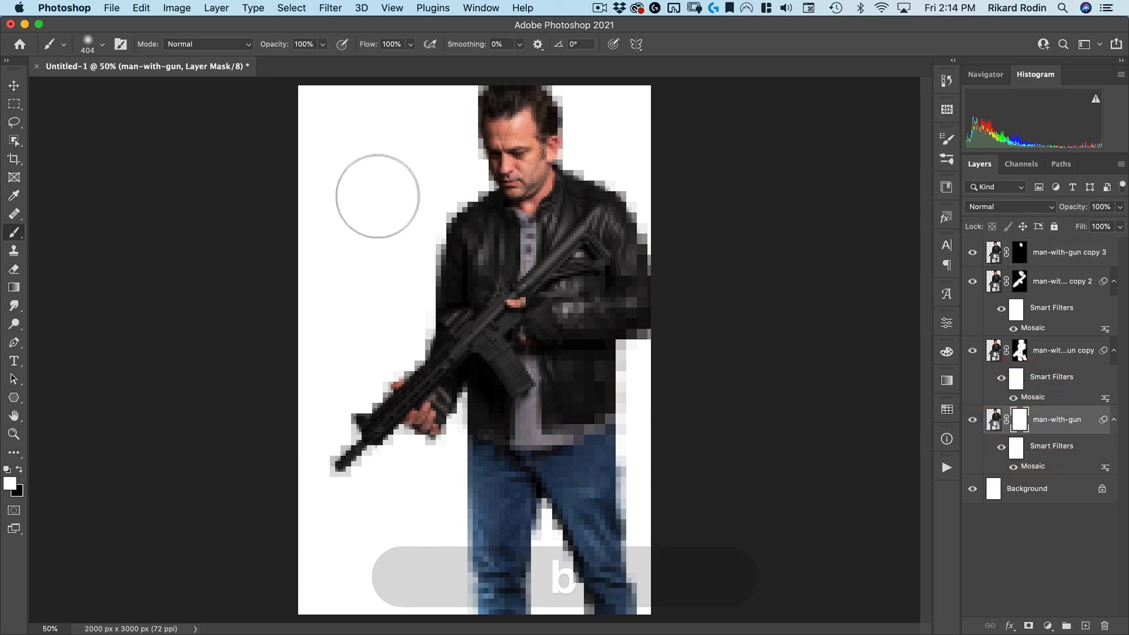
pyautogui.press('x')
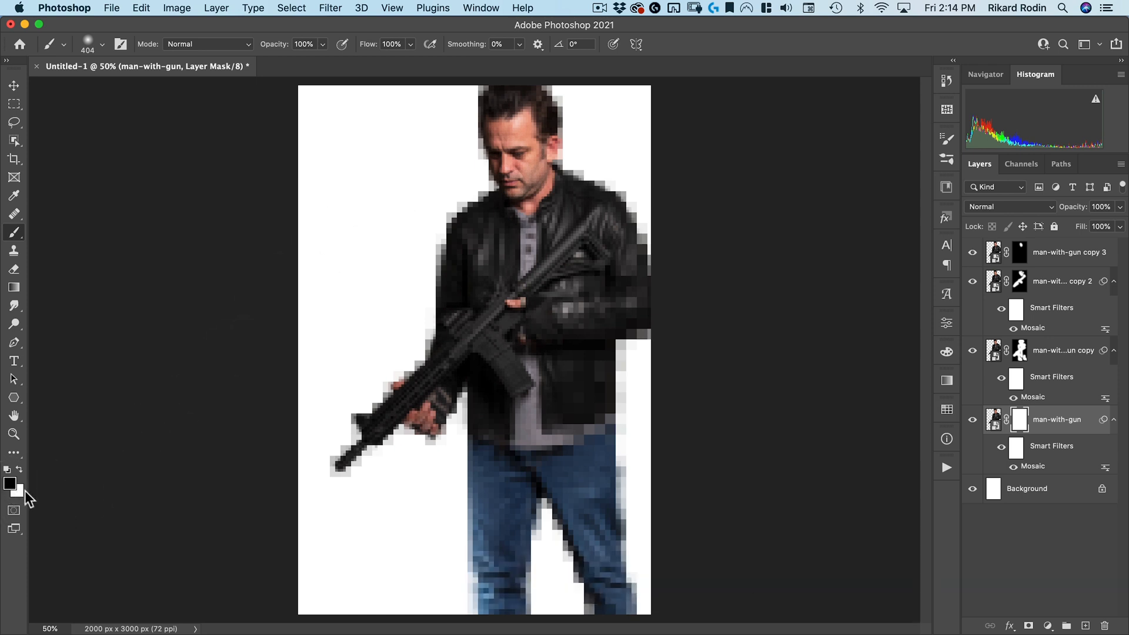
pyautogui.click(429, 210)
pyautogui.click(606, 171)
pyautogui.click(474, 154)
pyautogui.click(497, 176)
pyautogui.moveTo(327, 474); pyautogui.dragTo(357, 440)
pyautogui.click(377, 373)
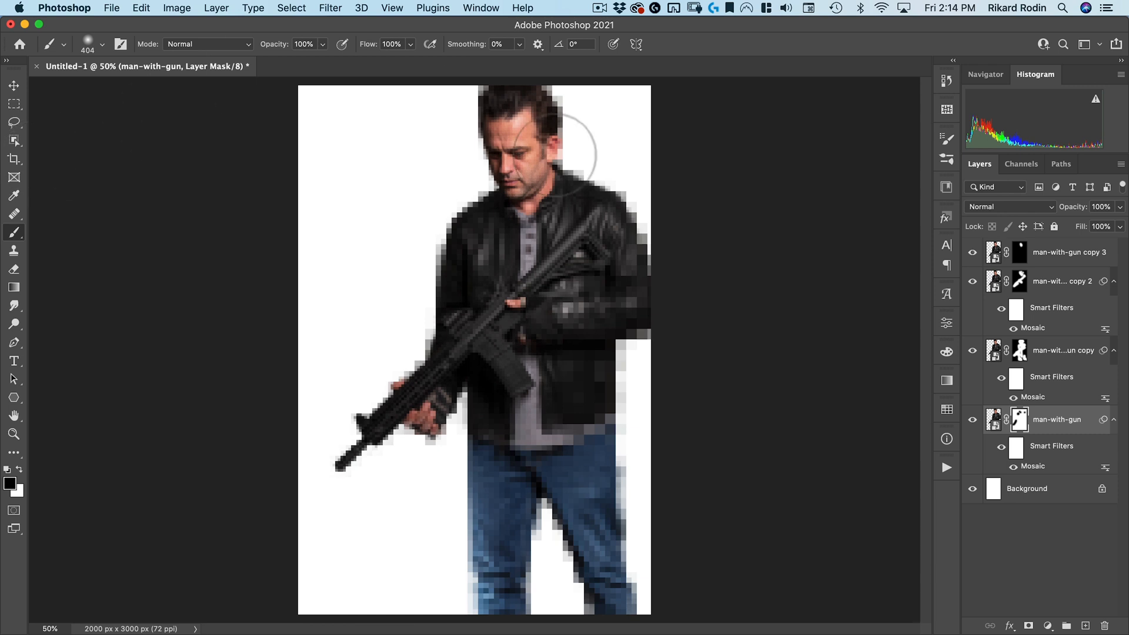
# Add a Pattern Fill layer above man-with-gun copy 3 using the film grain pattern from Nucly Texture Patterns
pyautogui.click(1068, 253)
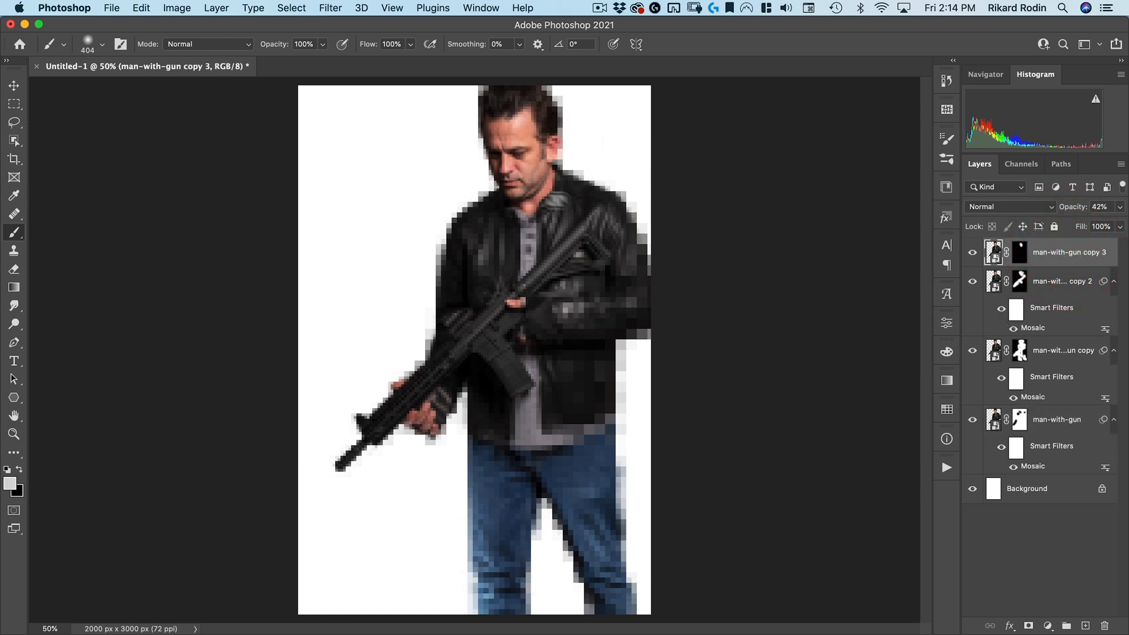
pyautogui.click(13, 85)
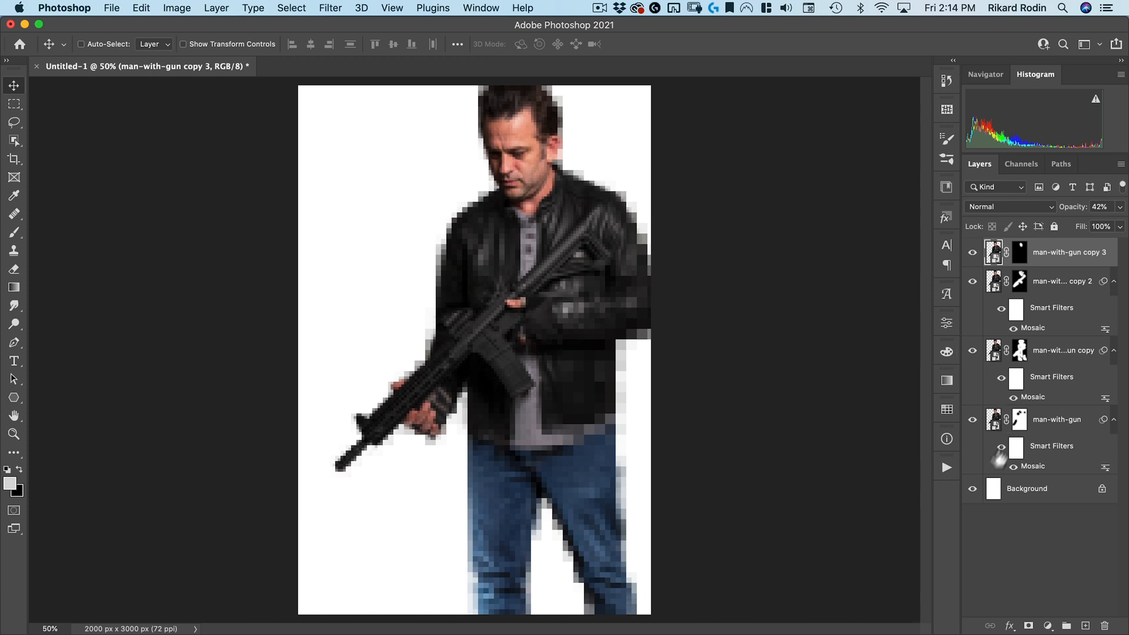
pyautogui.click(1048, 626)
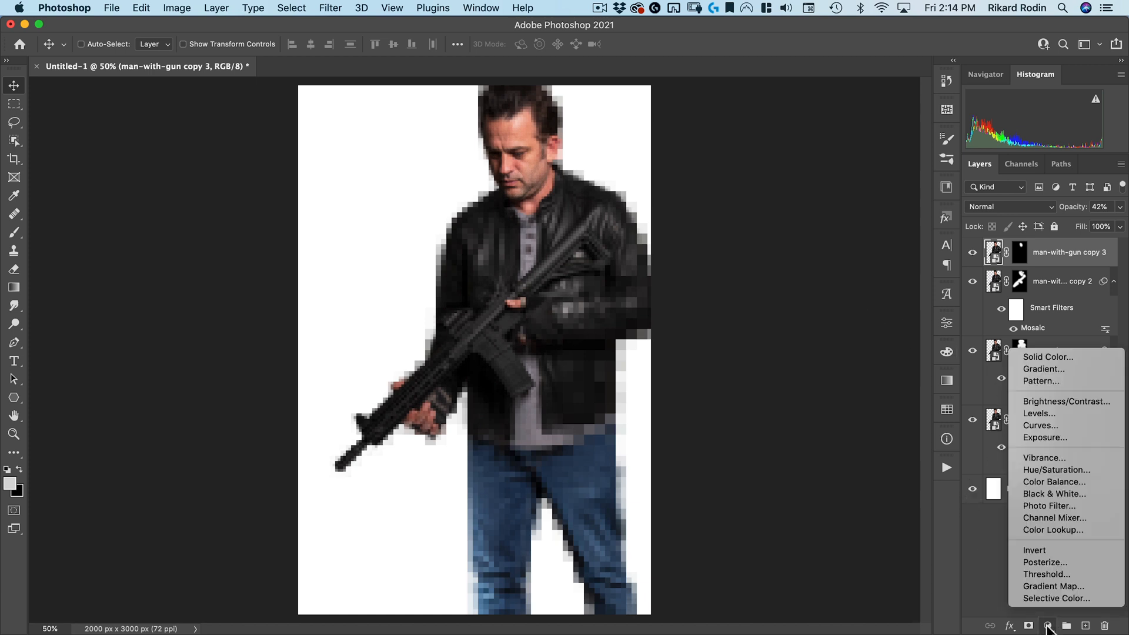
pyautogui.click(1057, 378)
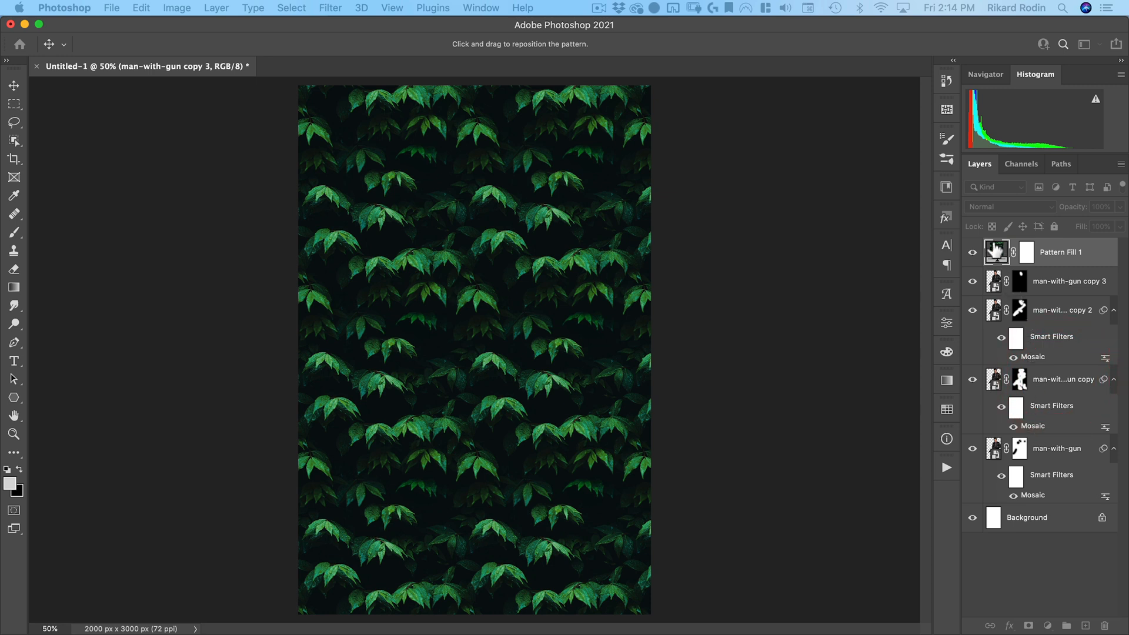
pyautogui.moveTo(716, 224); pyautogui.dragTo(647, 166)
pyautogui.click(612, 205)
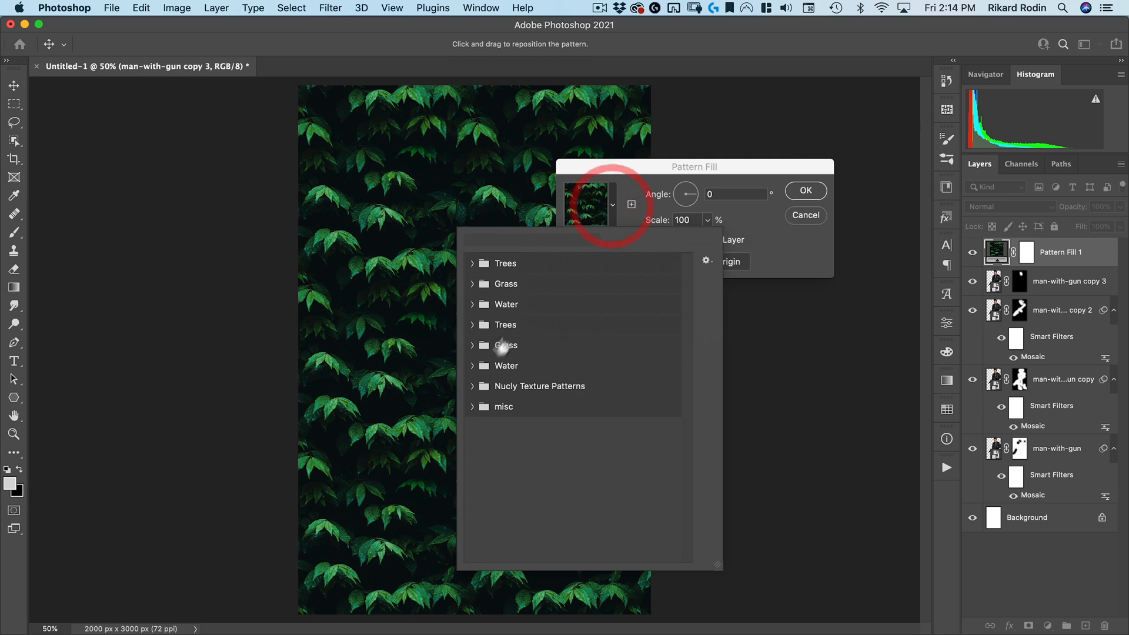
pyautogui.click(472, 387)
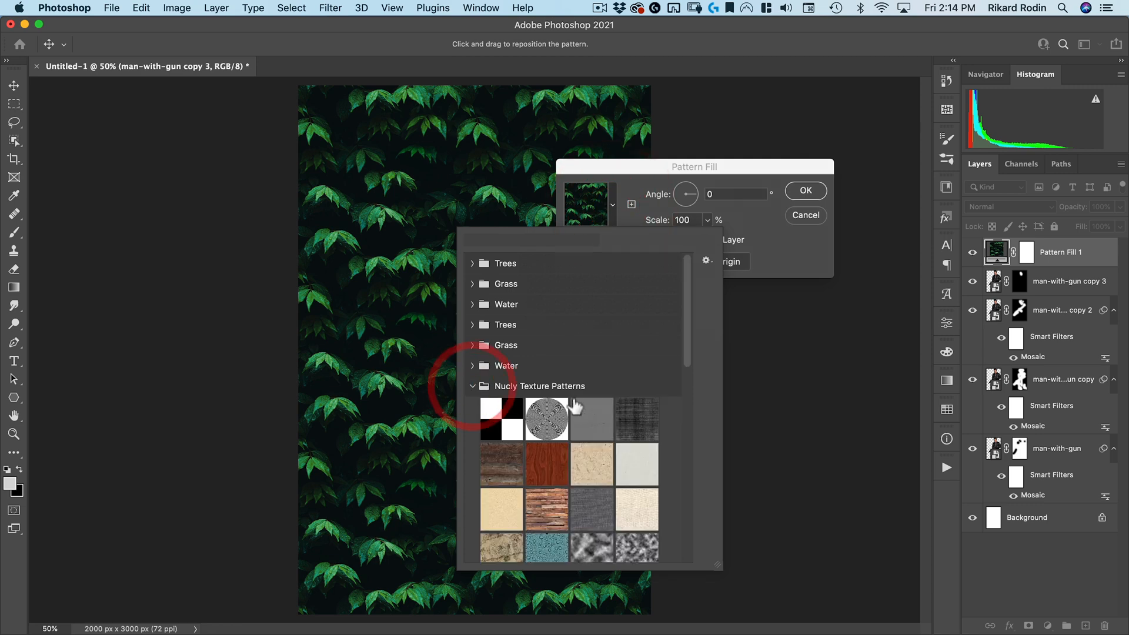
pyautogui.scroll(-2, 589, 450)
pyautogui.scroll(-10, 594, 452)
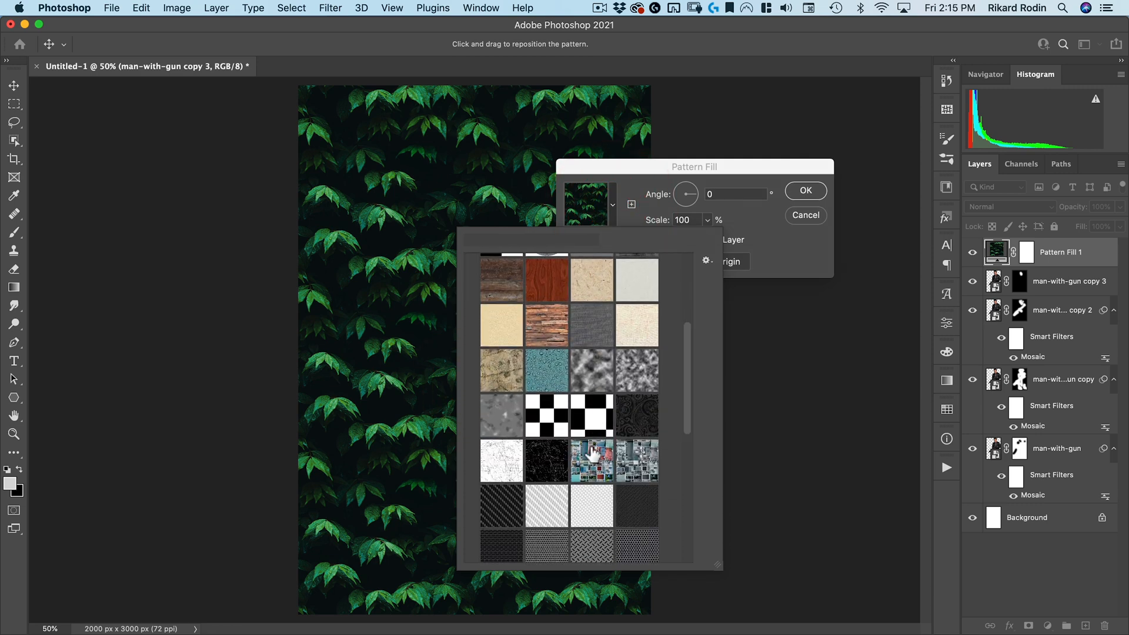
pyautogui.scroll(-8, 592, 454)
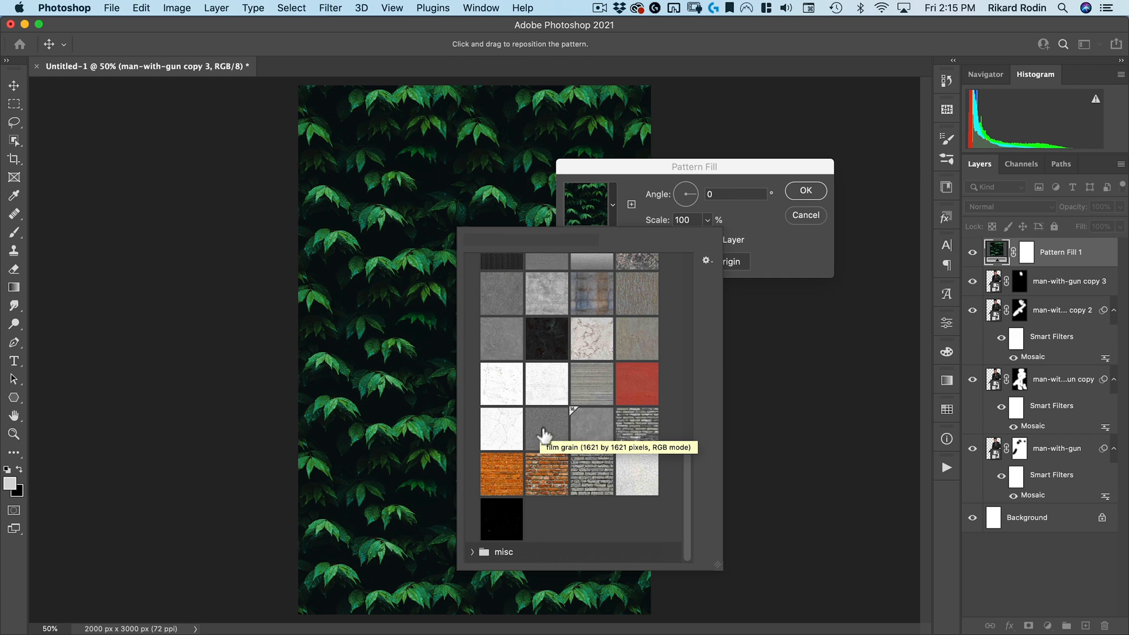
pyautogui.click(539, 434)
pyautogui.moveTo(615, 173); pyautogui.dragTo(709, 129)
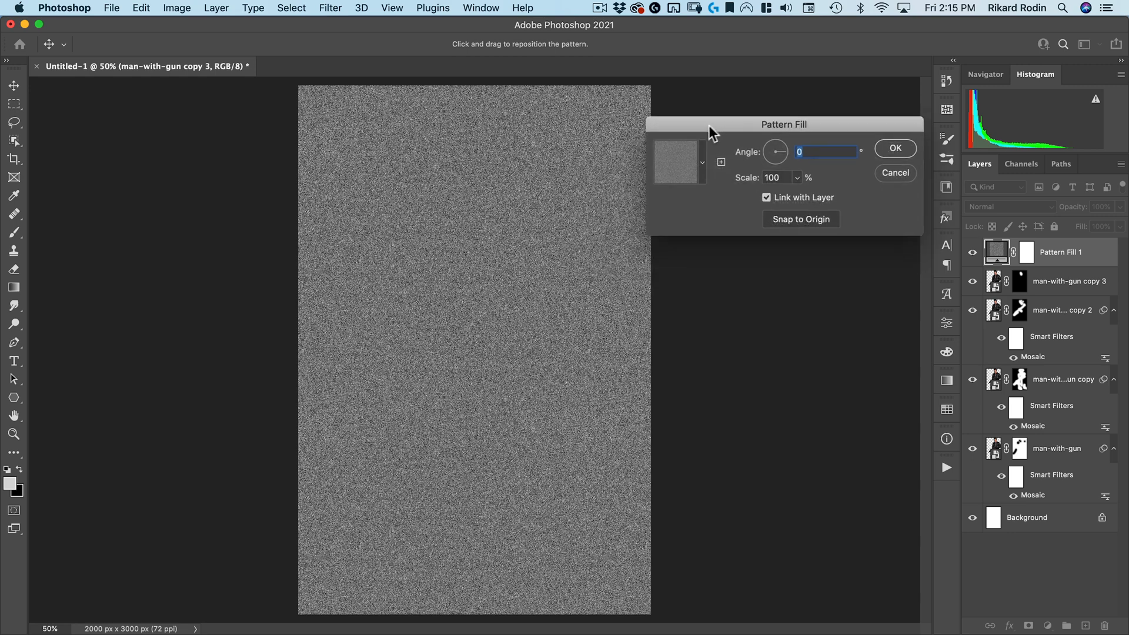
pyautogui.click(905, 152)
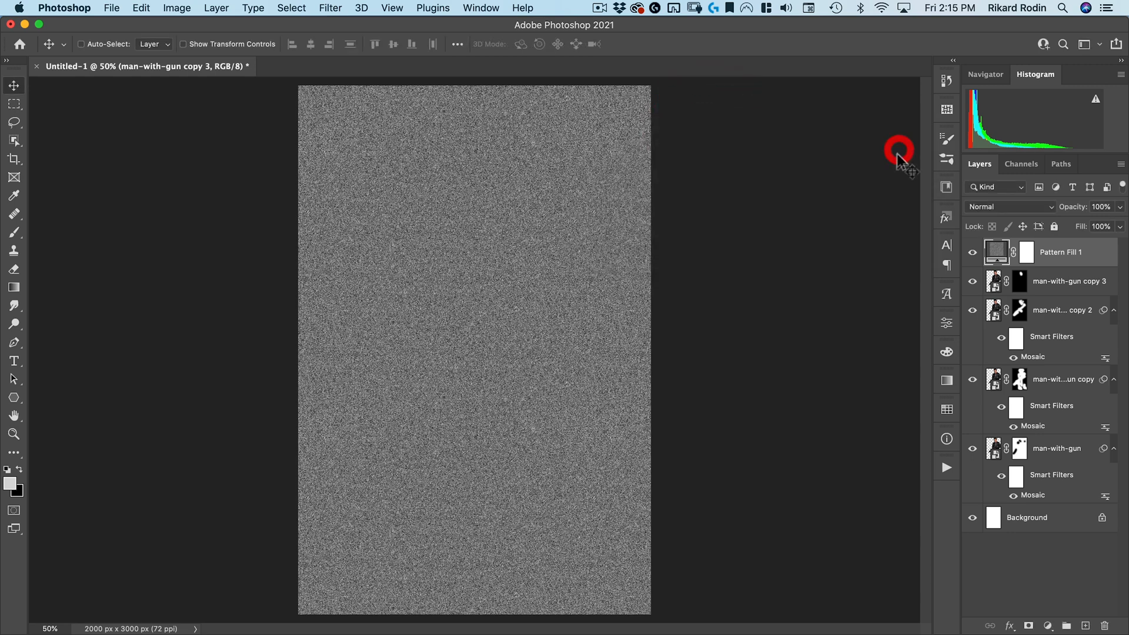
# Set the pattern fill layer's blend mode to Hard Mix and its fill to 80%
pyautogui.click(1003, 207)
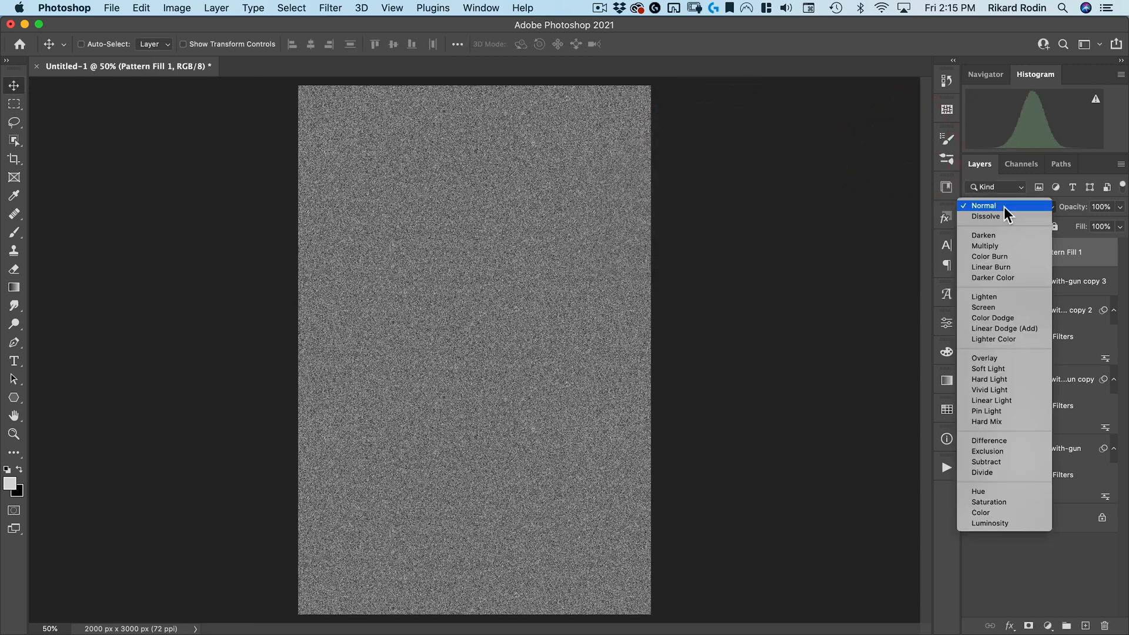
pyautogui.click(1007, 420)
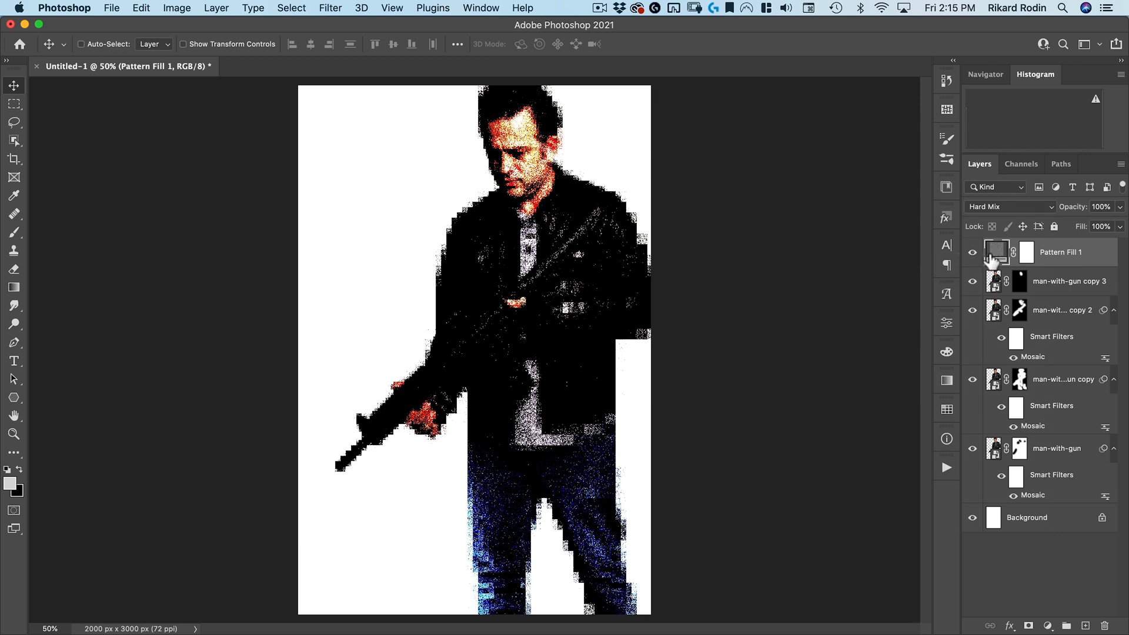
pyautogui.moveTo(507, 132); pyautogui.dragTo(631, 95)
pyautogui.moveTo(550, 152); pyautogui.dragTo(410, 273)
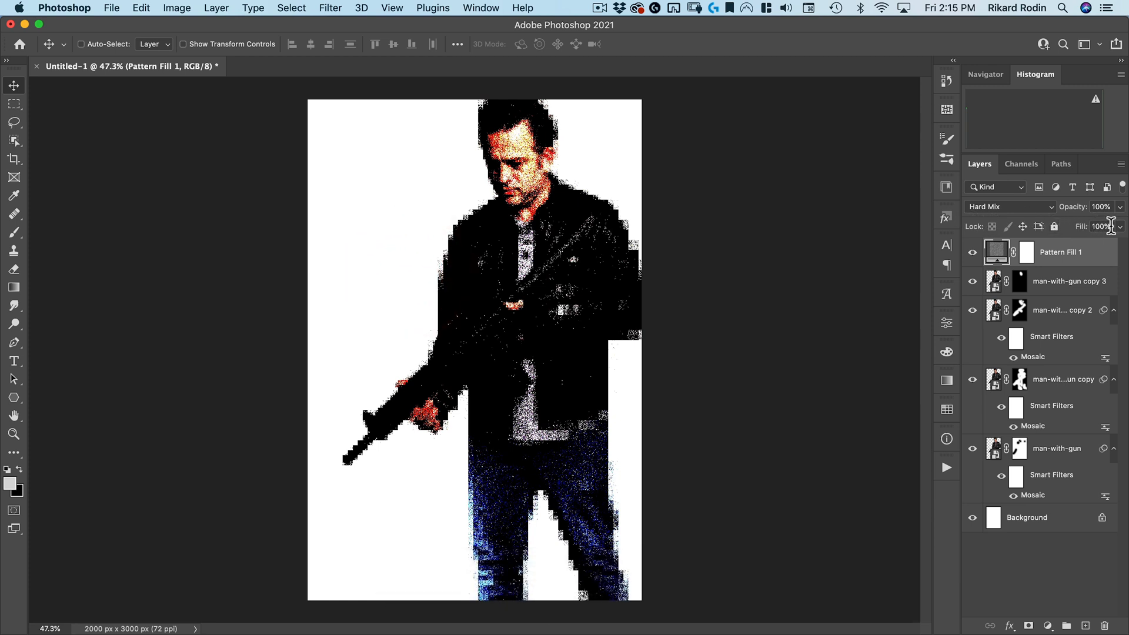
pyautogui.click(1091, 226)
pyautogui.write('80')
pyautogui.press('Return')
# Zoom in on the face to compare the grain with the pattern fill at full and 80% fill
pyautogui.press('super+space')
pyautogui.click(590, 110)
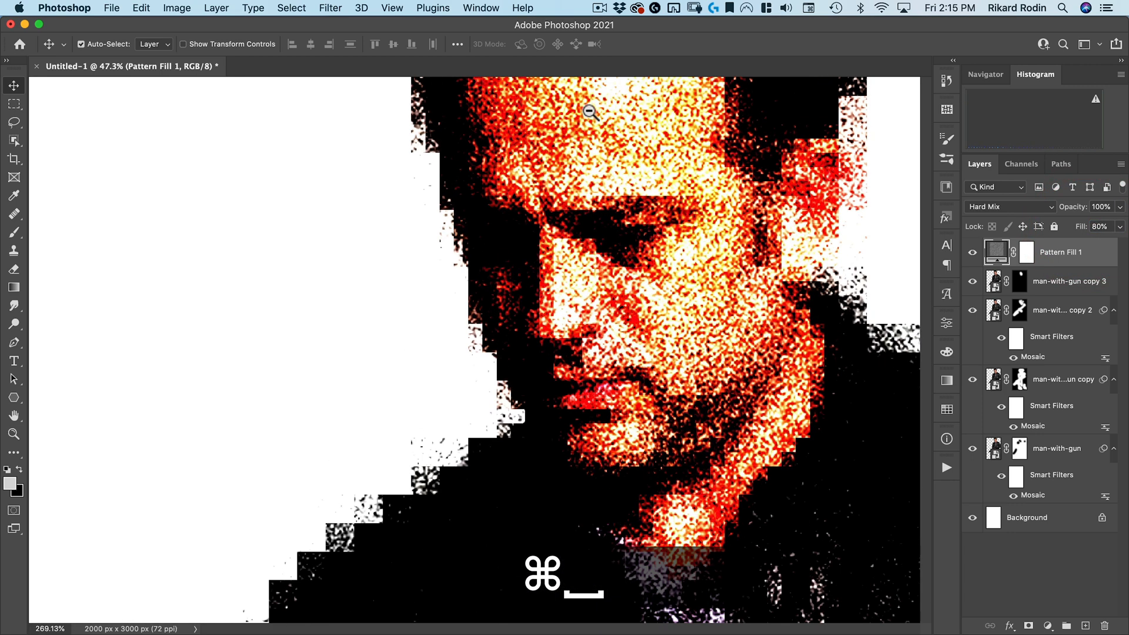
pyautogui.moveTo(1081, 231); pyautogui.dragTo(1093, 231)
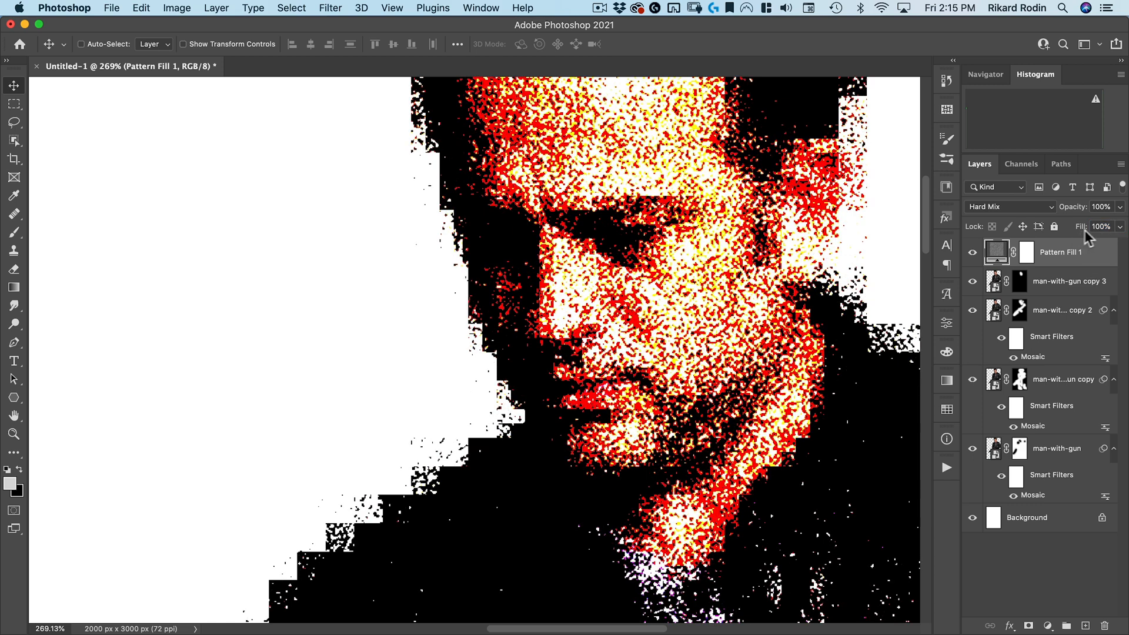
pyautogui.click(1109, 226)
pyautogui.write('80')
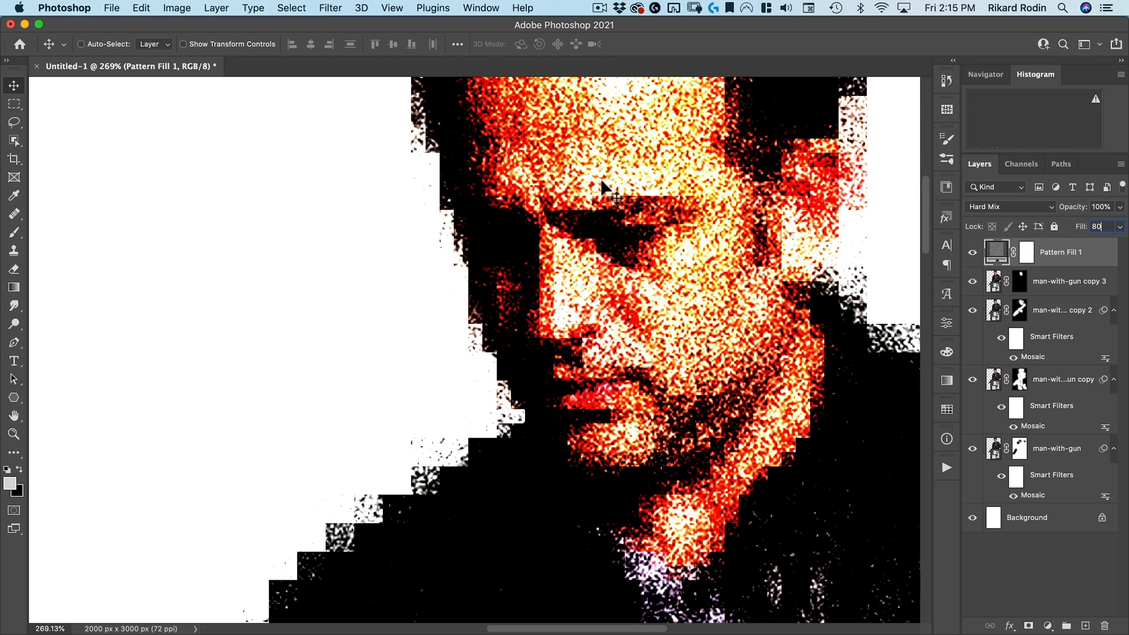
pyautogui.moveTo(515, 236); pyautogui.dragTo(416, 287)
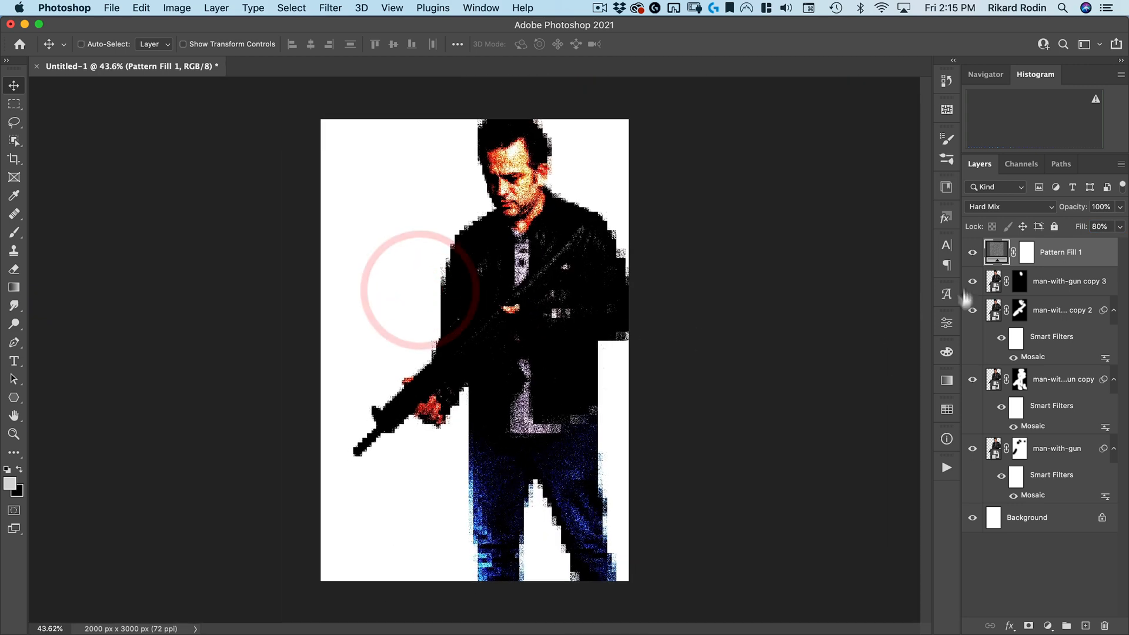
# Add a Gradient Map adjustment layer above the pattern fill layer
pyautogui.click(996, 253)
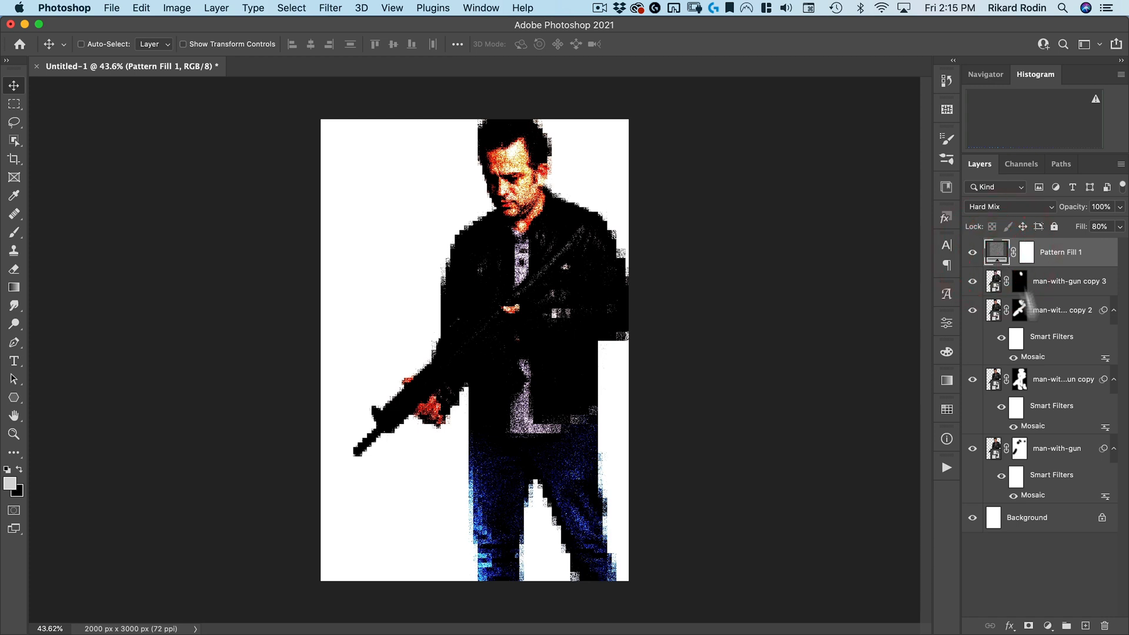
pyautogui.click(1048, 626)
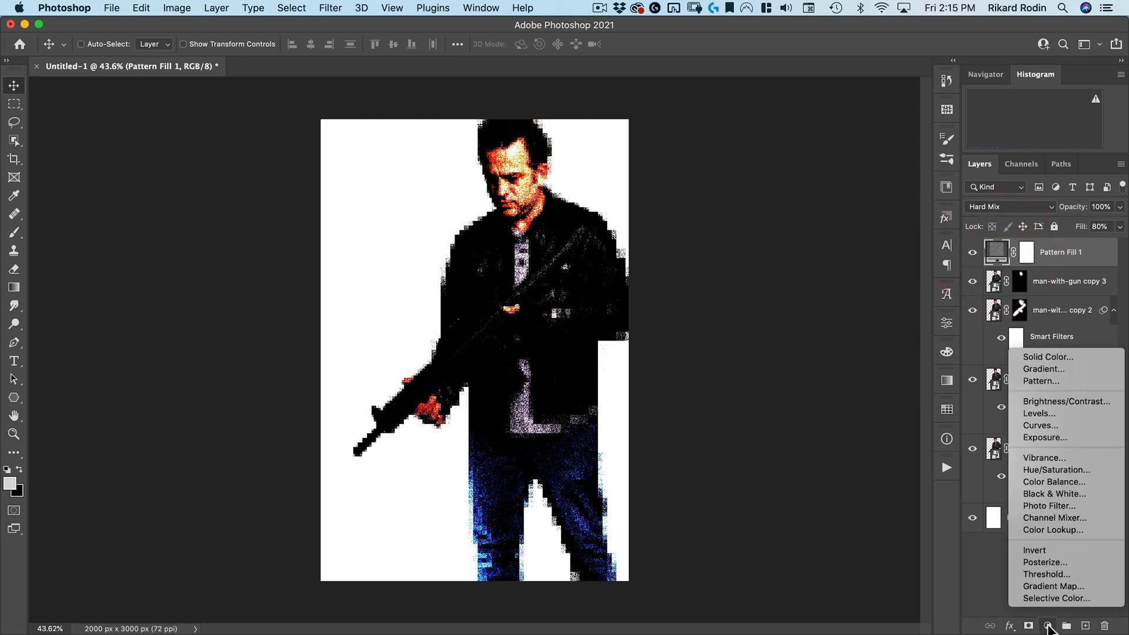
pyautogui.click(1067, 587)
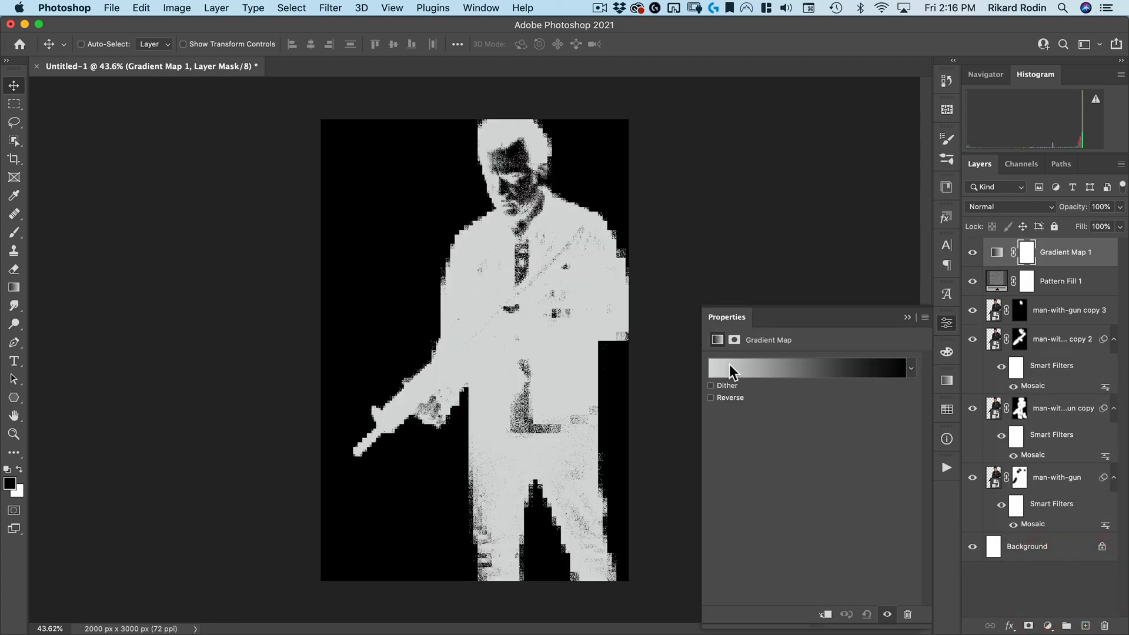
# Edit the gradient map's light-end stop colour to H 150, S 1%, B 85%
pyautogui.click(728, 365)
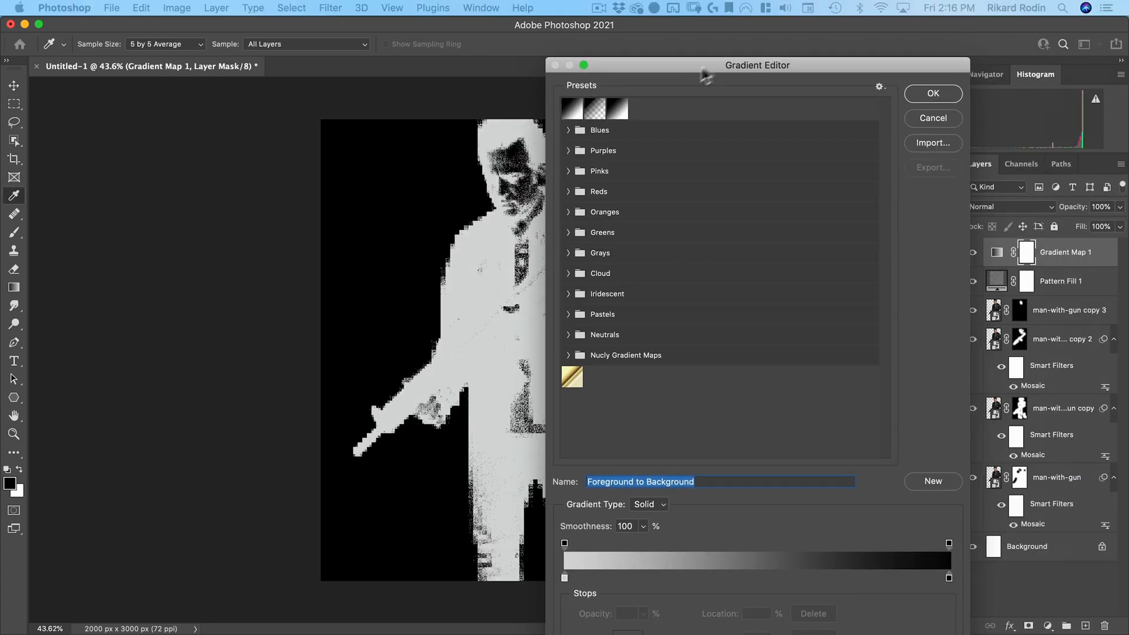
pyautogui.moveTo(703, 59); pyautogui.dragTo(770, 21)
pyautogui.click(637, 537)
pyautogui.doubleClick(637, 537)
pyautogui.moveTo(676, 148); pyautogui.dragTo(265, 81)
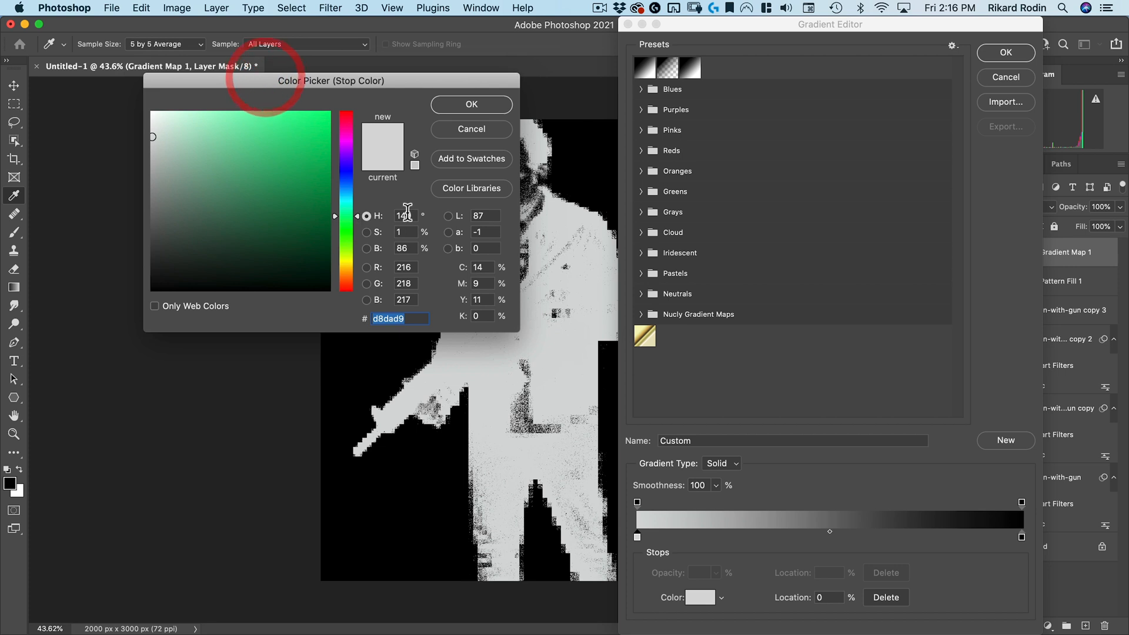
pyautogui.doubleClick(403, 215)
pyautogui.write('15')
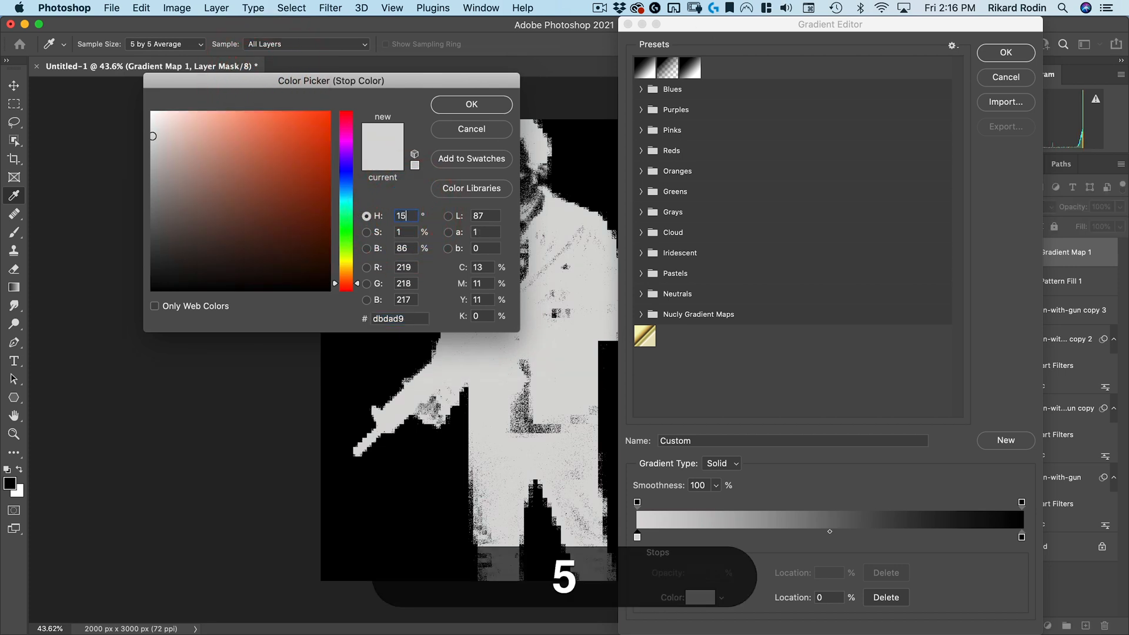
pyautogui.write('0')
pyautogui.press('Tab')
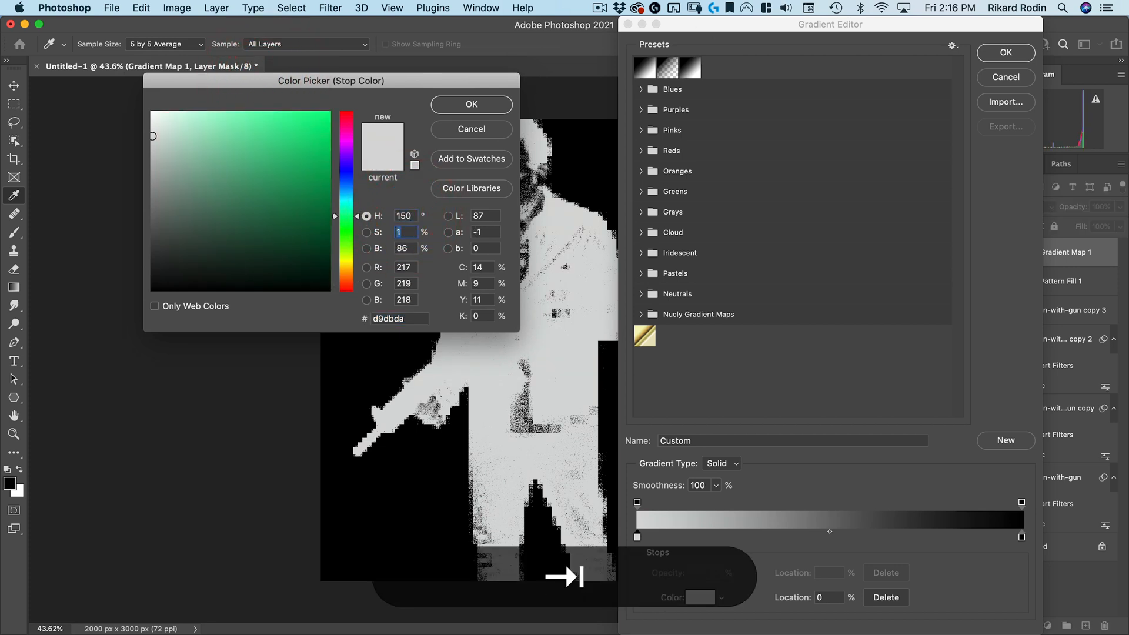
pyautogui.write('85')
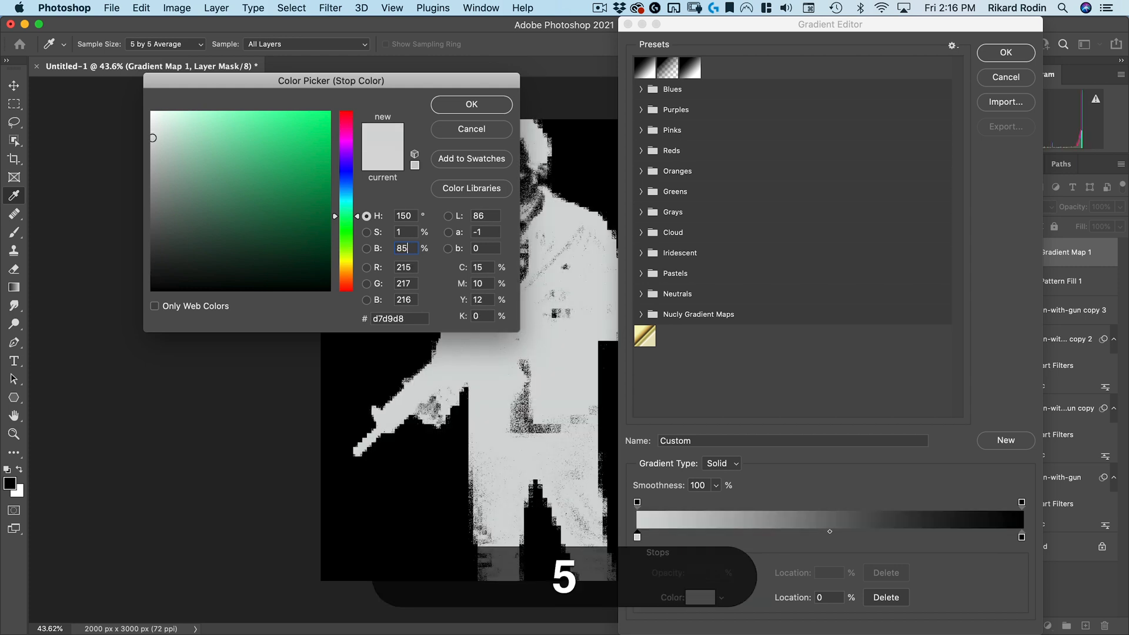
pyautogui.click(476, 103)
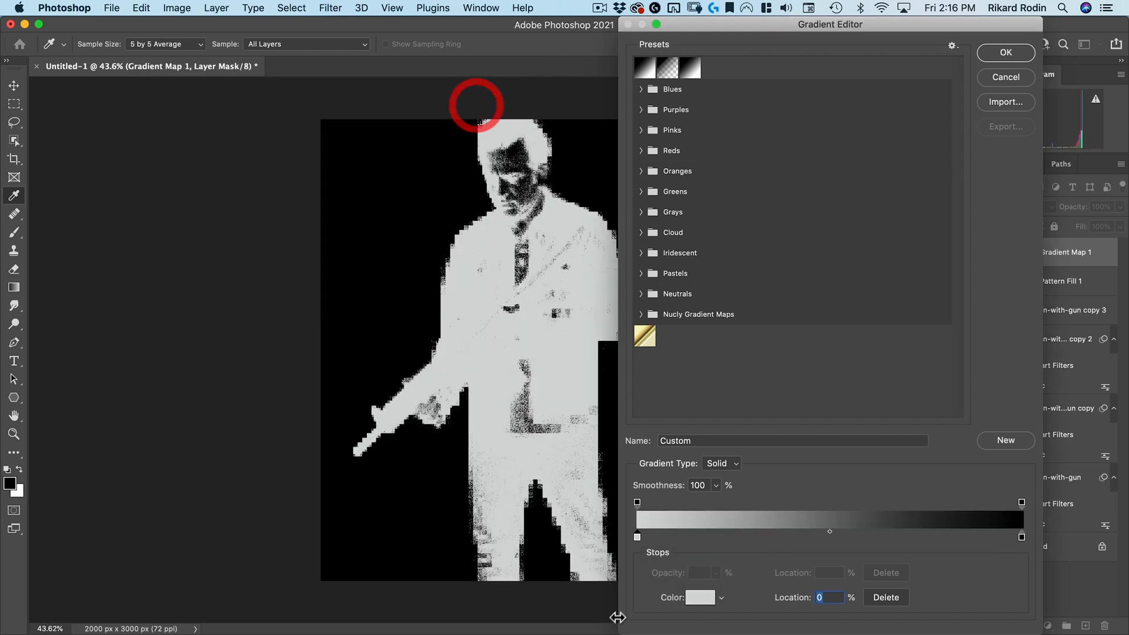
# Reverse the gradient map's colour stops so the dark stop sits at the left end and the light stop at the right
pyautogui.moveTo(638, 537)
pyautogui.mouseDown()
pyautogui.moveTo(861, 550)
pyautogui.moveTo(972, 537)
pyautogui.moveTo(623, 539)
pyautogui.mouseUp()
pyautogui.click(1021, 537)
pyautogui.click(973, 536)
pyautogui.moveTo(972, 537); pyautogui.dragTo(1024, 537)
pyautogui.click(638, 537)
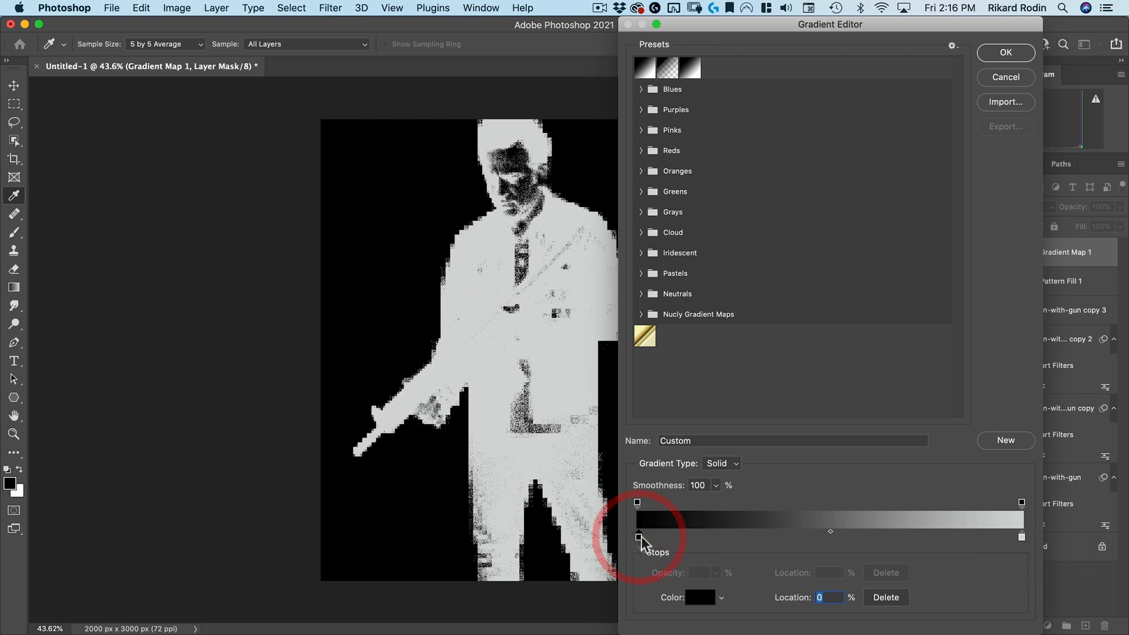
# Set the left stop colour to H 0, S 0%, B 15% and confirm the gradient
pyautogui.doubleClick(637, 537)
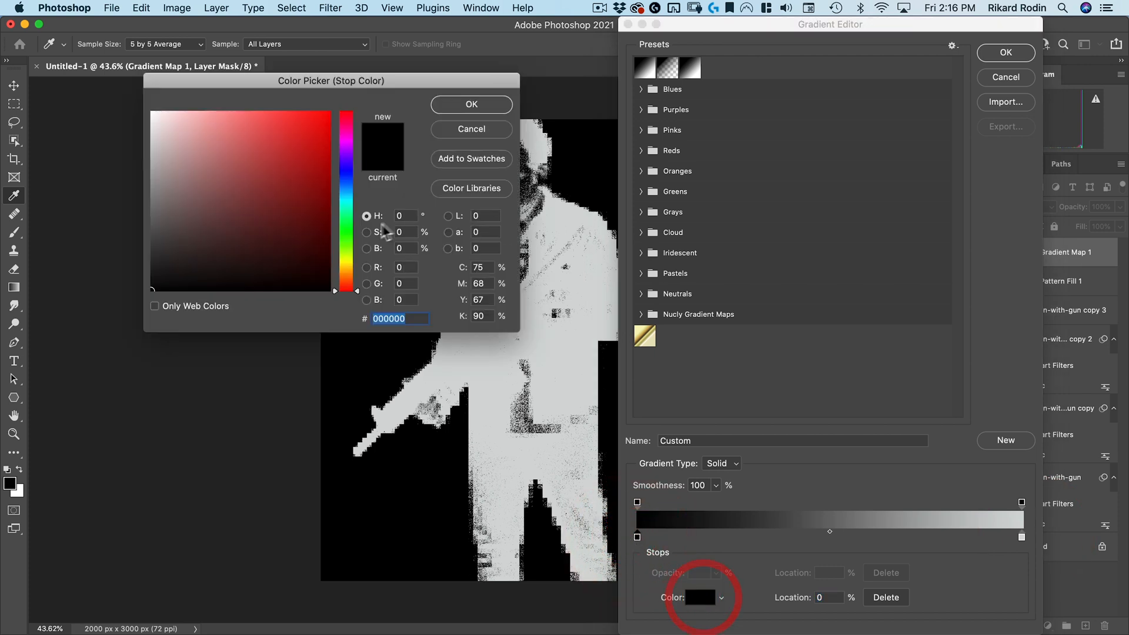
pyautogui.click(405, 248)
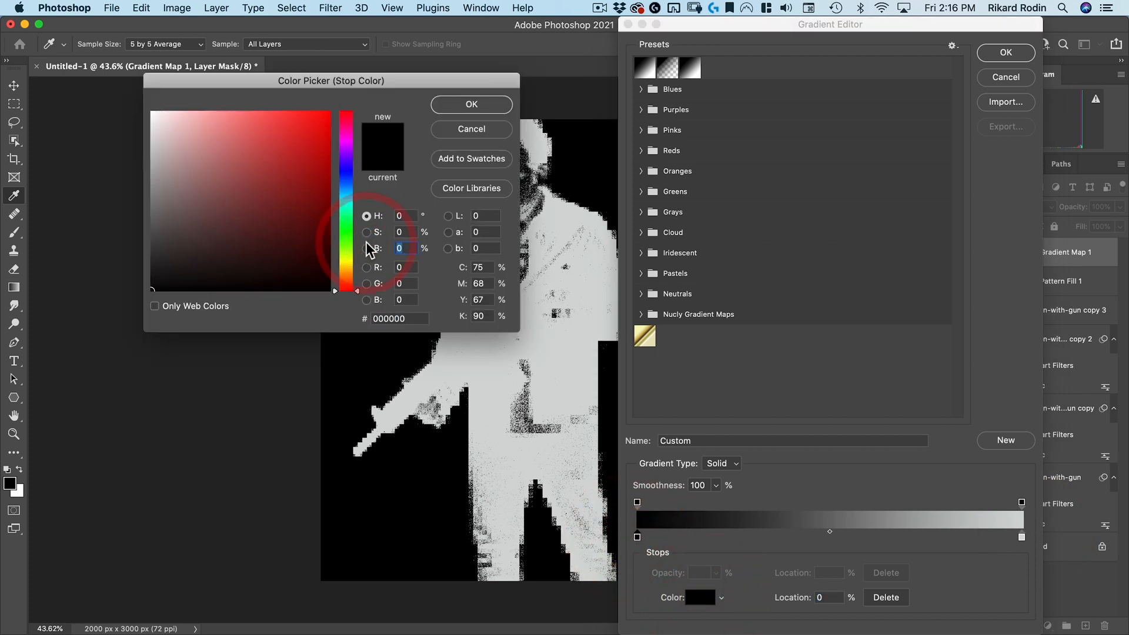
pyautogui.write('15')
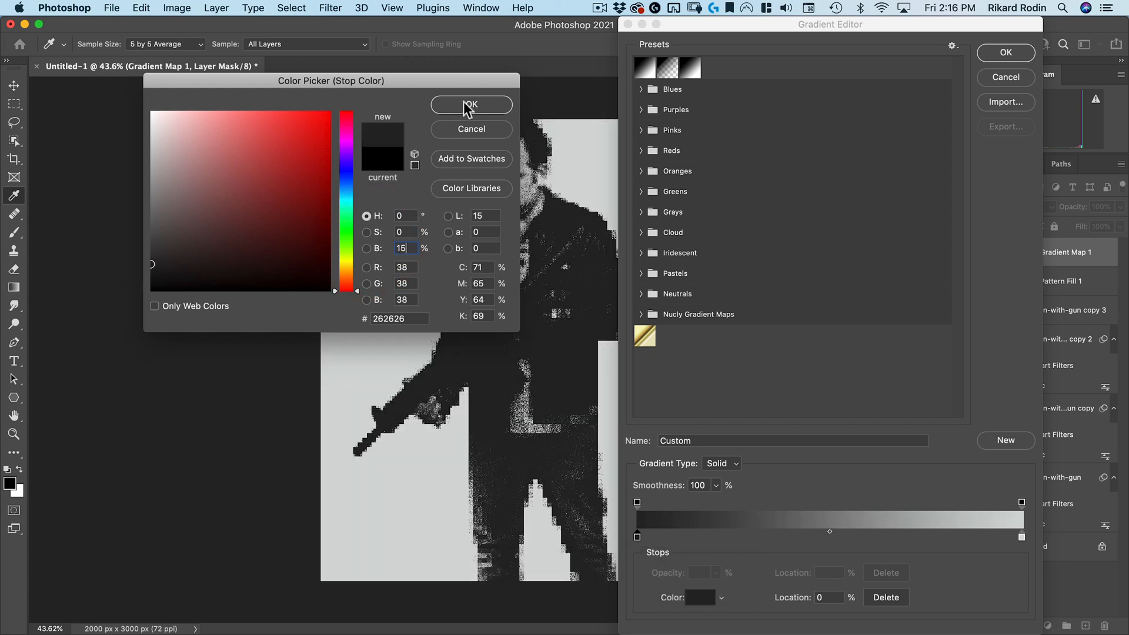
pyautogui.click(470, 105)
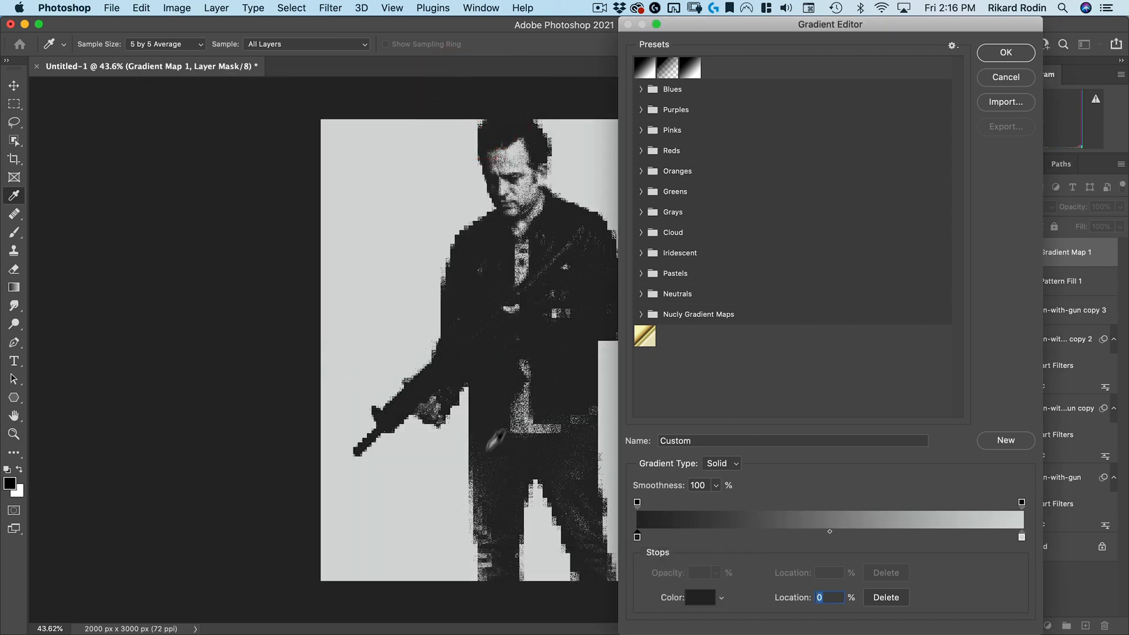
pyautogui.click(1012, 57)
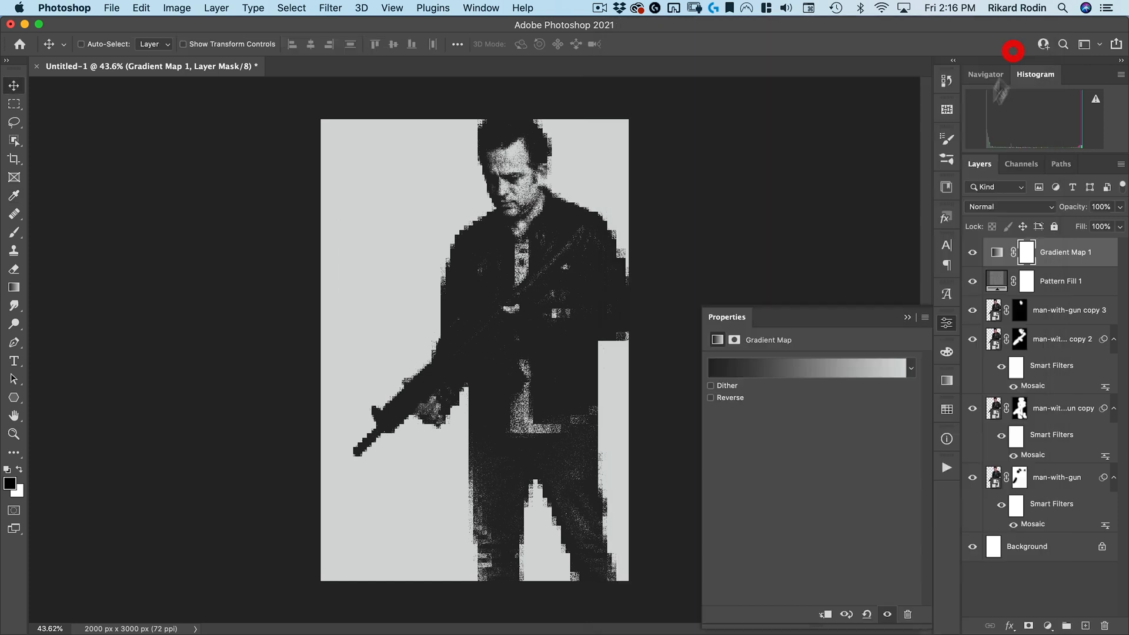
# Group the Gradient Map and Pattern Fill layers and name the group "newspaper effect"
pyautogui.keyDown('shift'); pyautogui.click(1070, 256); pyautogui.keyUp('shift')
pyautogui.keyDown('shift'); pyautogui.click(1071, 281); pyautogui.keyUp('shift')
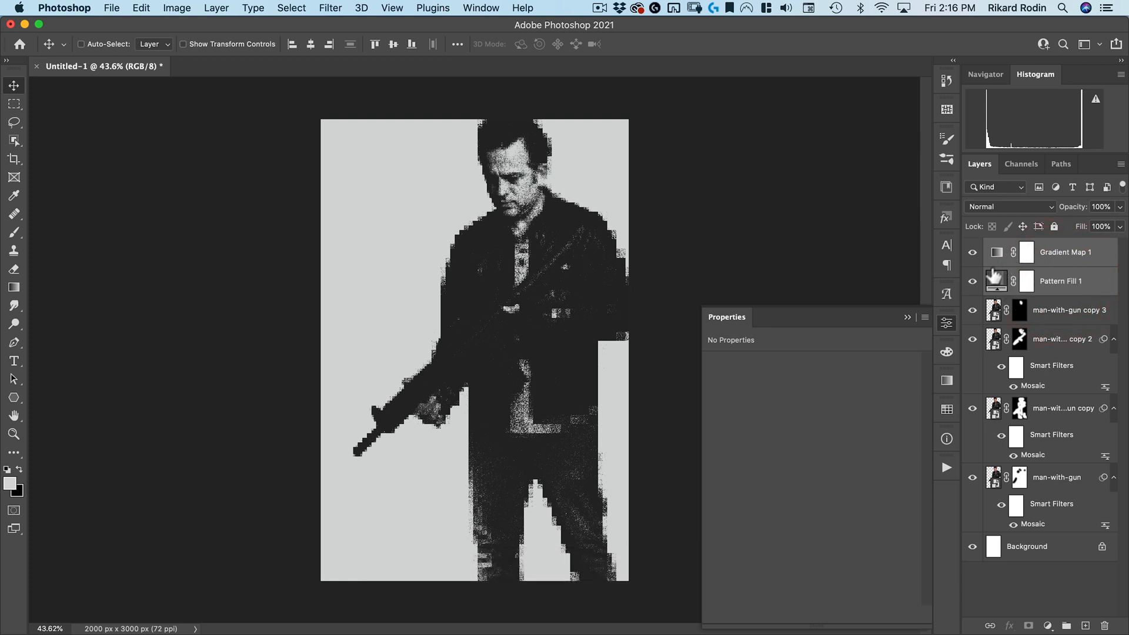
pyautogui.moveTo(1012, 287); pyautogui.dragTo(309, 462)
pyautogui.click(956, 322)
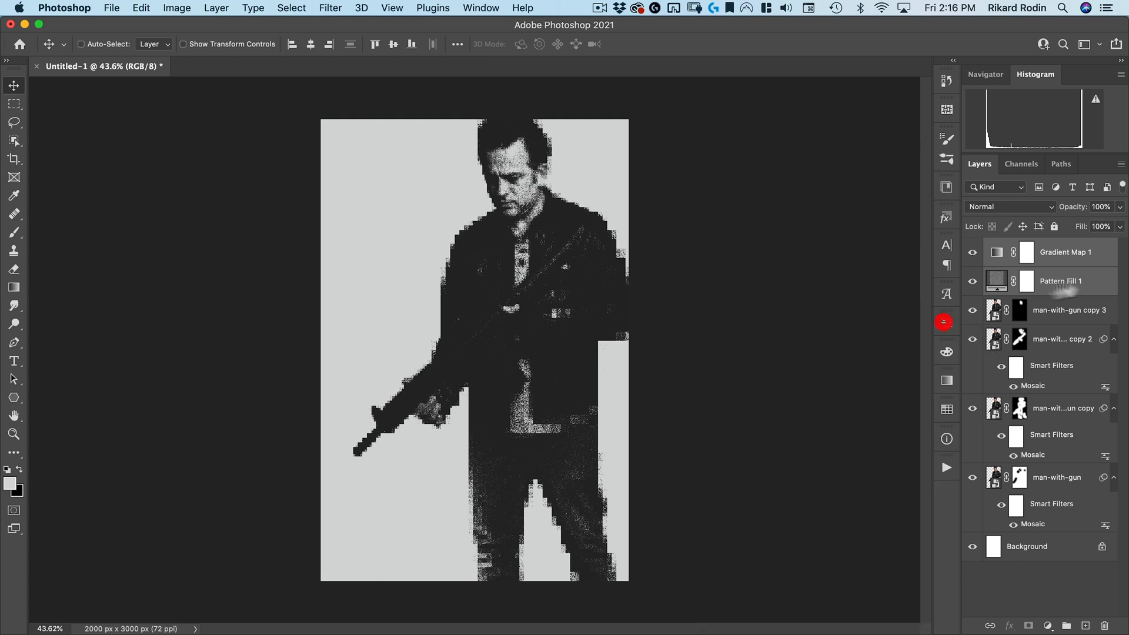
pyautogui.press('super+g')
pyautogui.doubleClick(1025, 246)
pyautogui.write('newspaper ef')
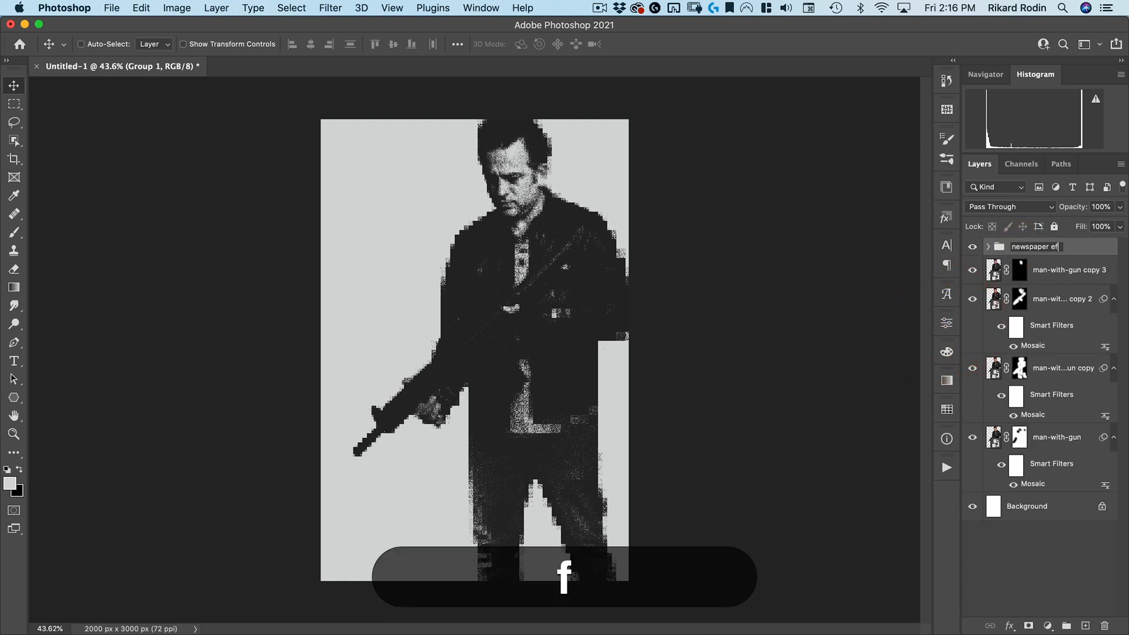
pyautogui.write('fect')
pyautogui.press('Return')
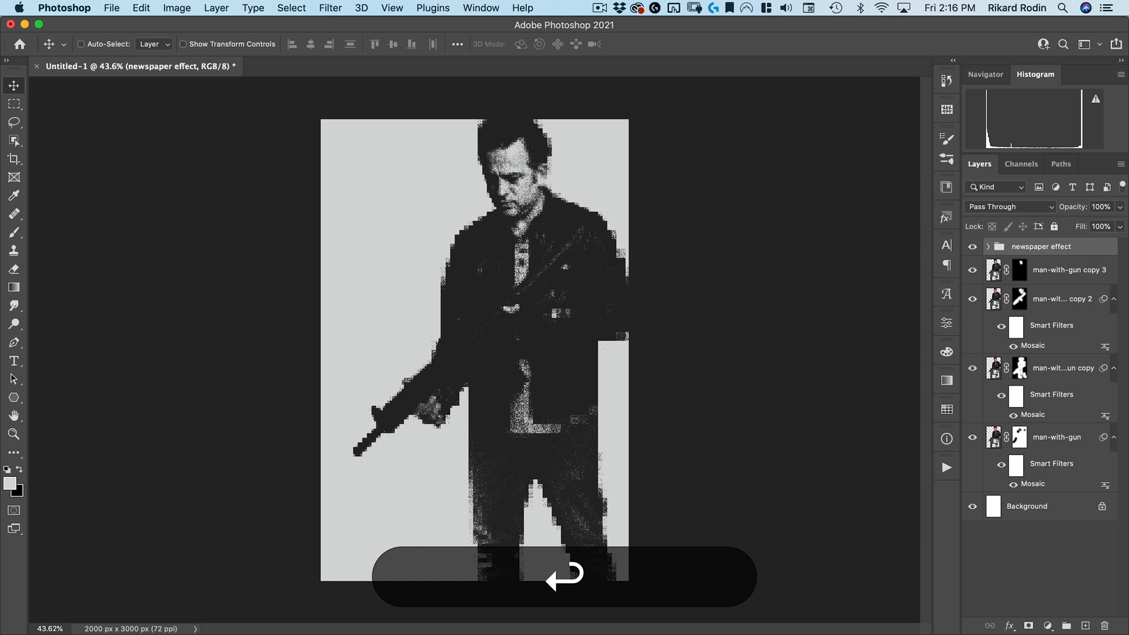
# Place the nucly-concrete-37 library texture above man-with-gun copy 3, rotated 90° and scaled to 60% to cover the canvas
pyautogui.click(1085, 271)
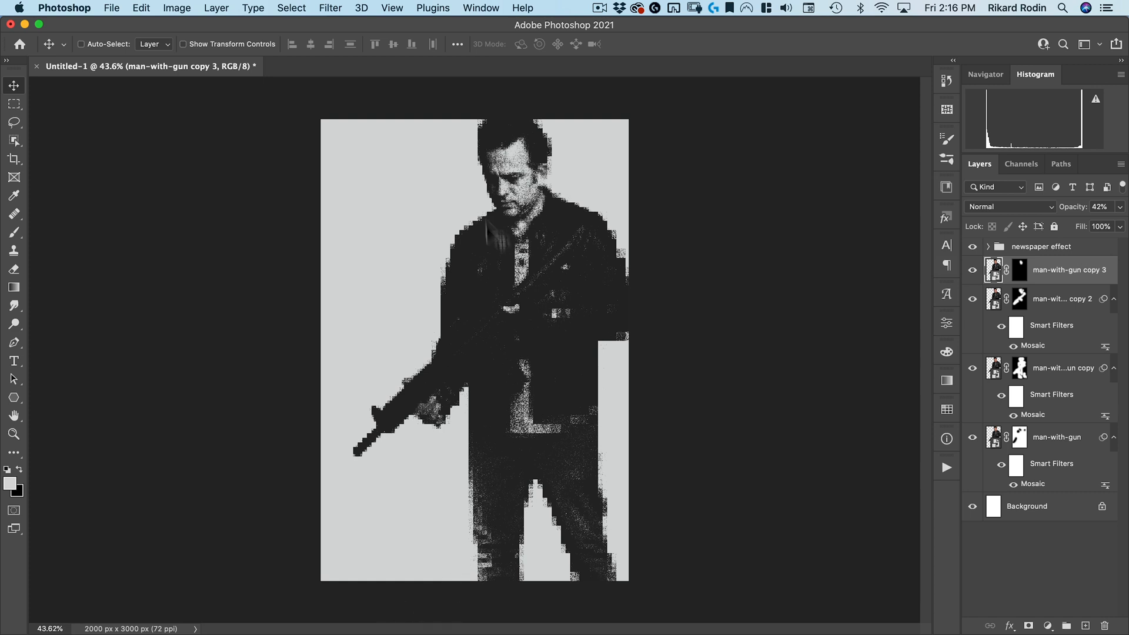
pyautogui.click(946, 188)
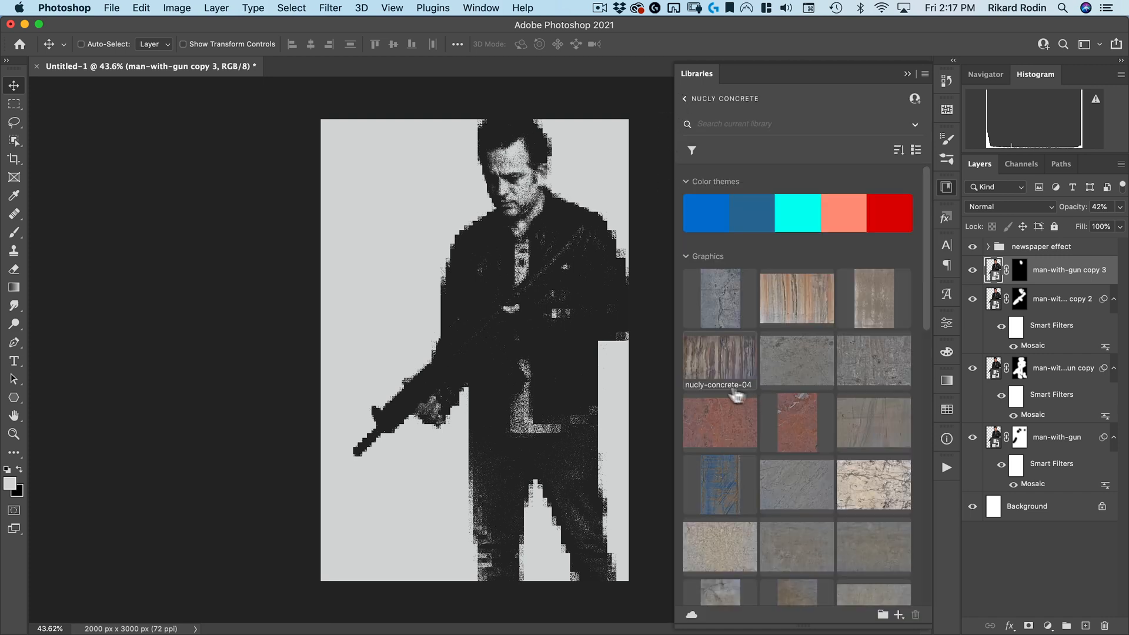
pyautogui.scroll(-5, 731, 382)
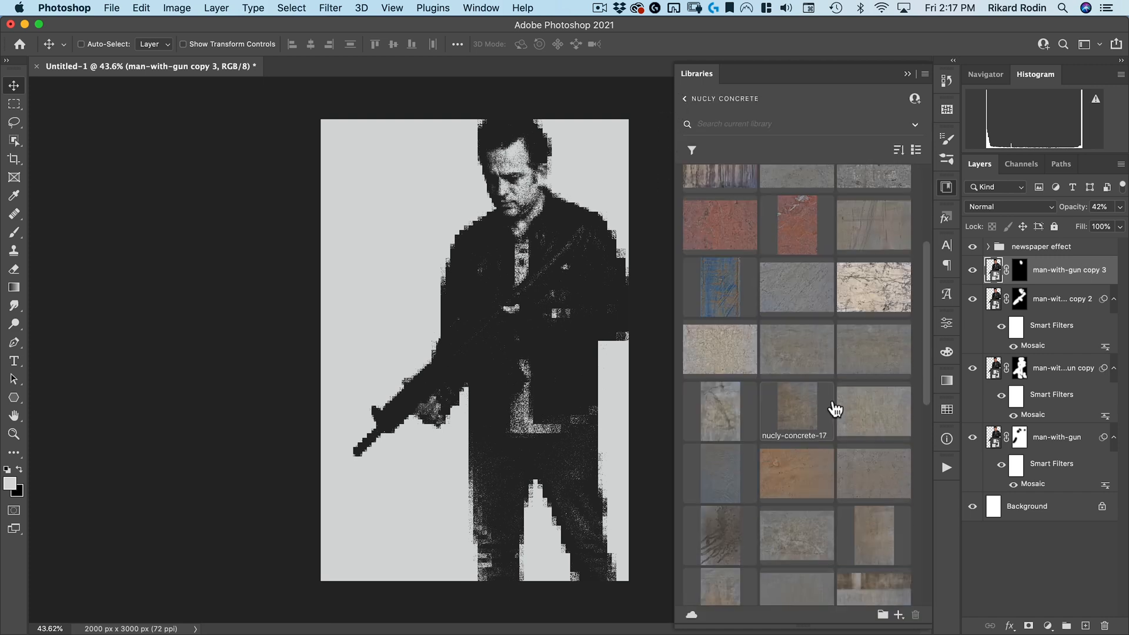
pyautogui.scroll(-5, 698, 425)
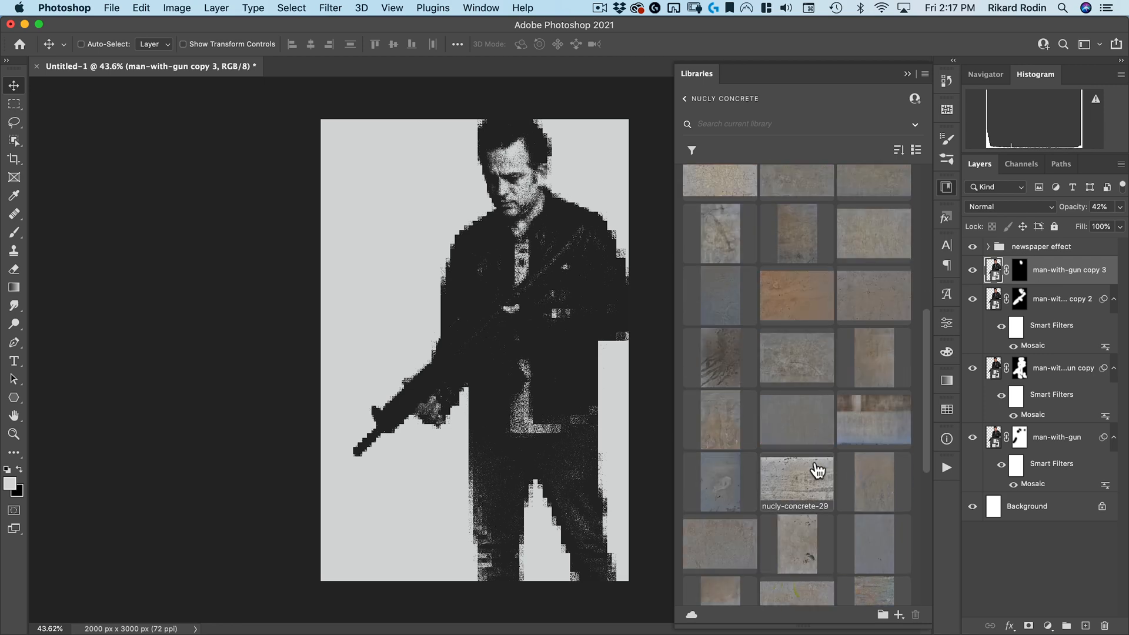
pyautogui.scroll(-3, 816, 470)
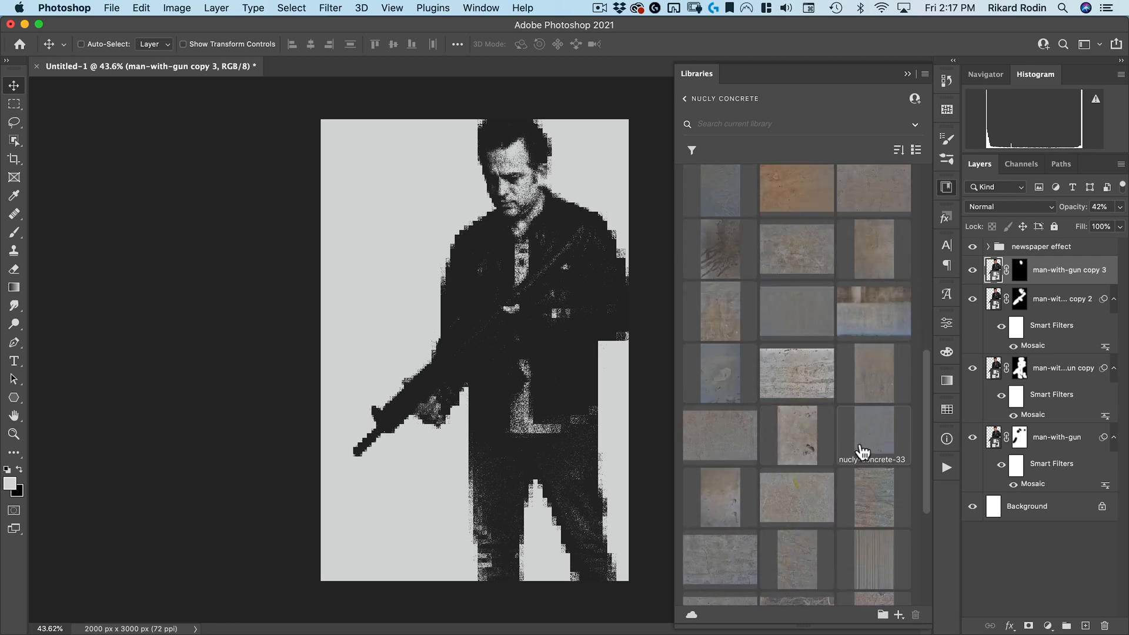
pyautogui.scroll(-2, 800, 455)
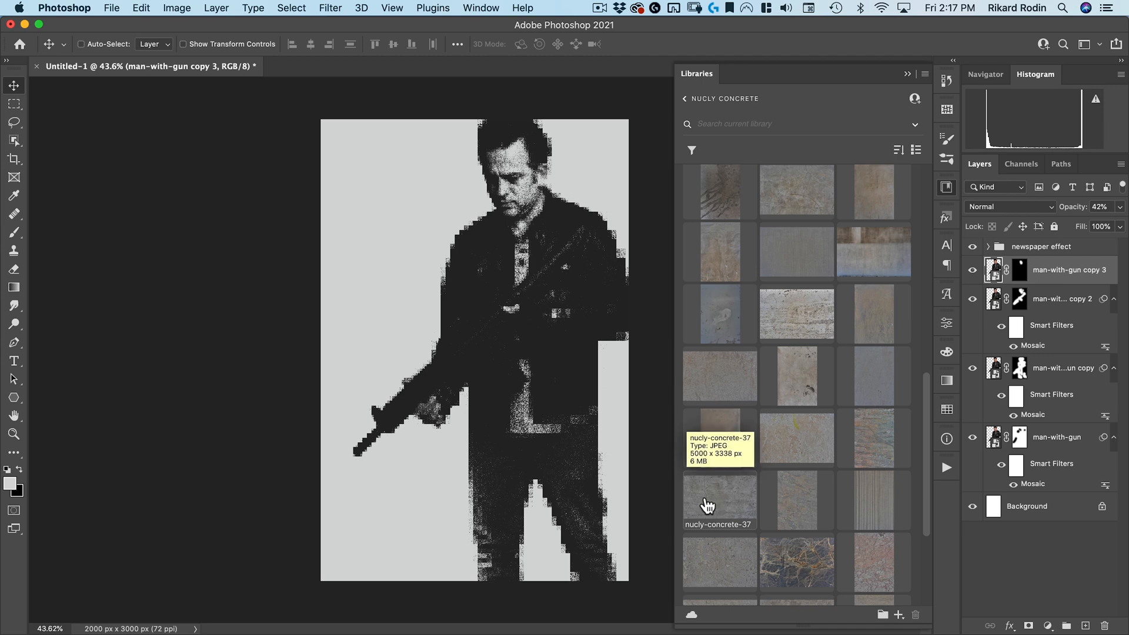
pyautogui.moveTo(721, 503); pyautogui.dragTo(504, 386)
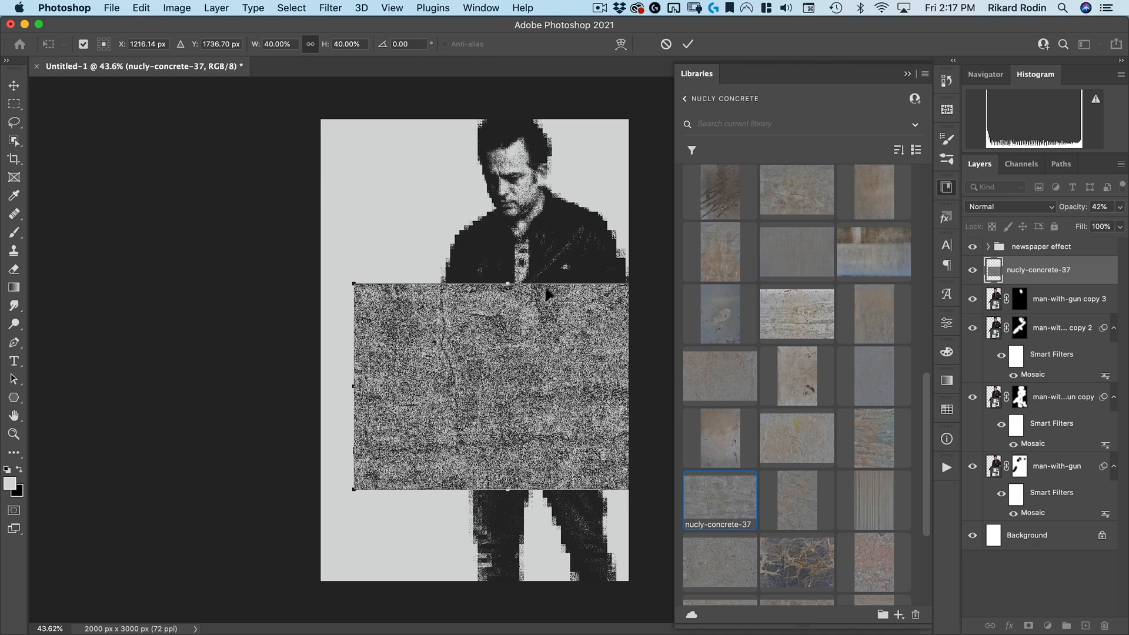
pyautogui.moveTo(535, 261); pyautogui.dragTo(620, 410)
pyautogui.moveTo(508, 230); pyautogui.dragTo(525, 117)
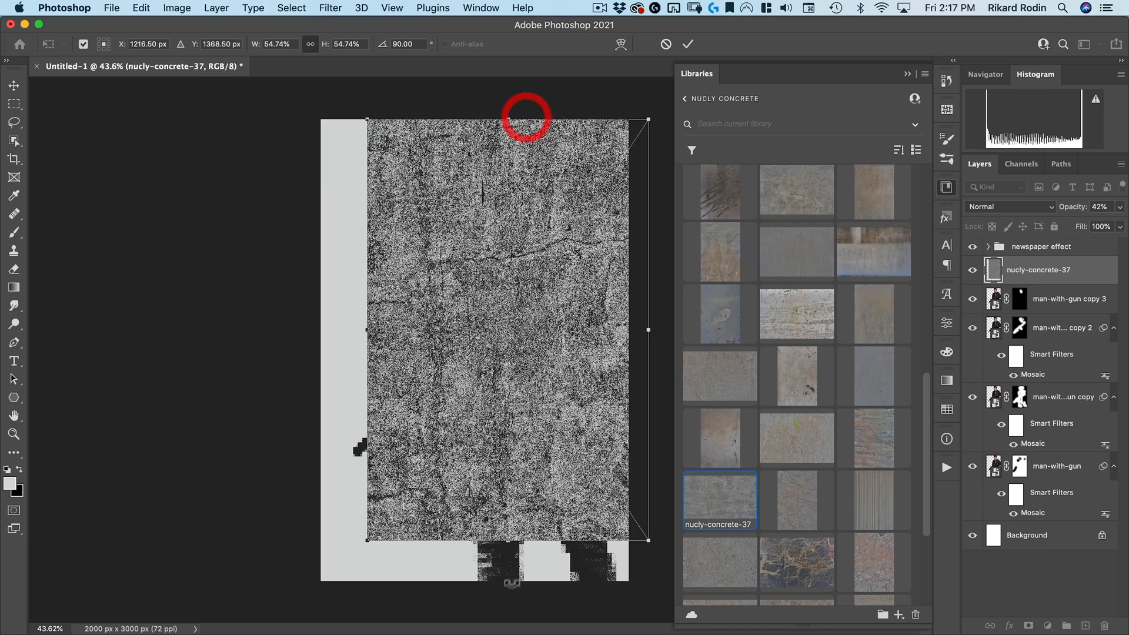
pyautogui.moveTo(515, 534); pyautogui.dragTo(507, 584)
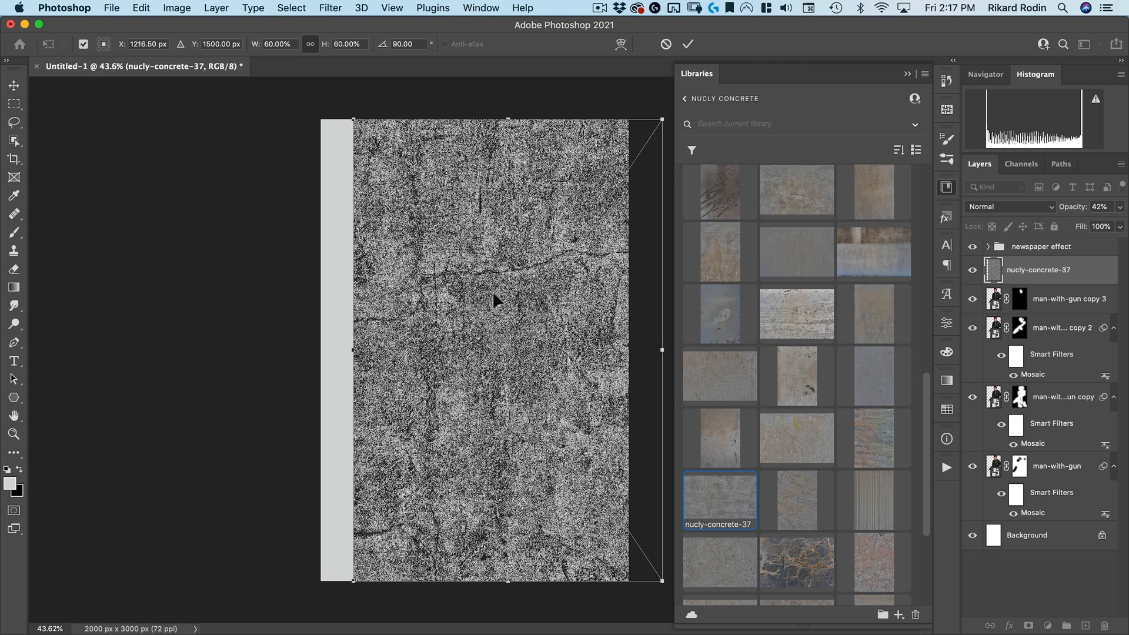
pyautogui.moveTo(600, 189); pyautogui.dragTo(545, 186)
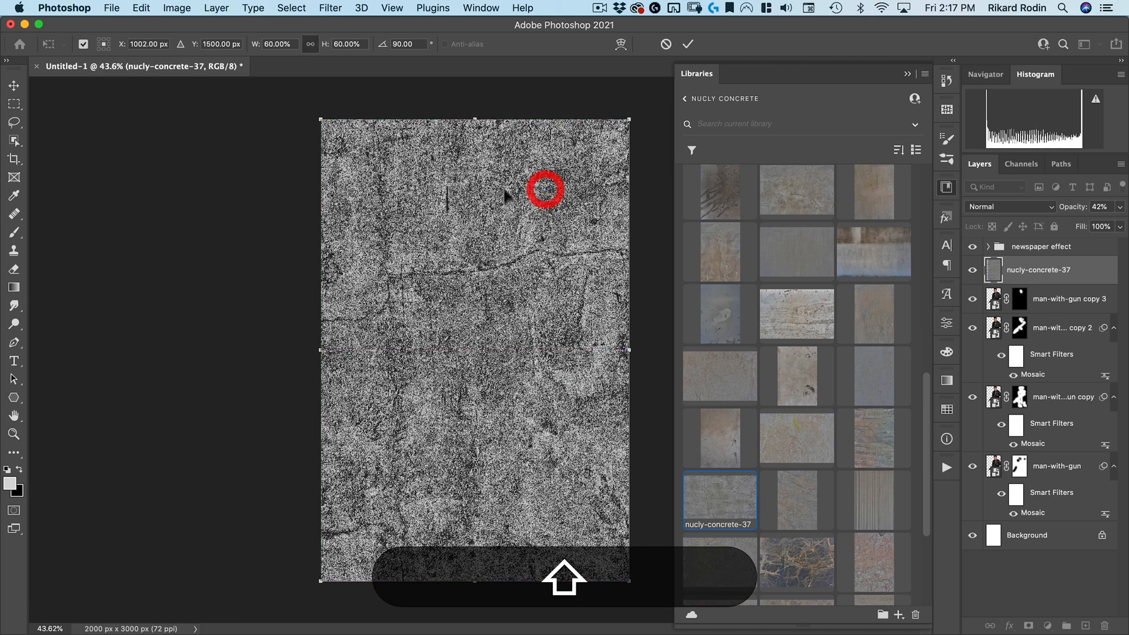
pyautogui.click(688, 44)
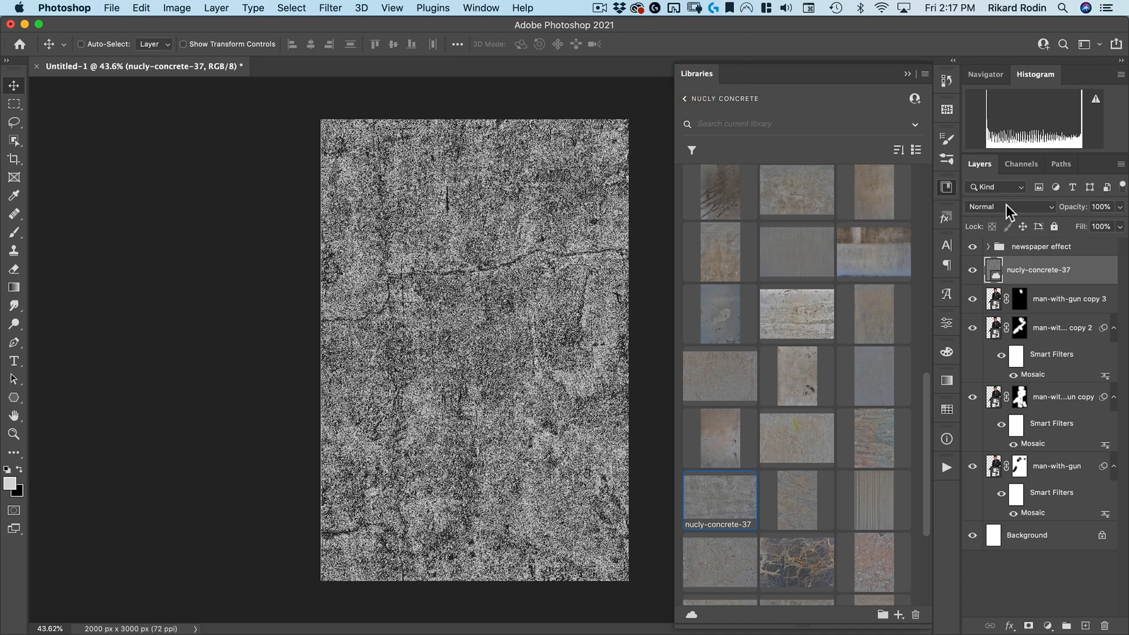
# Set the concrete texture layer to Multiply and apply Curves, moving the white input point inward to brighten it
pyautogui.click(1007, 212)
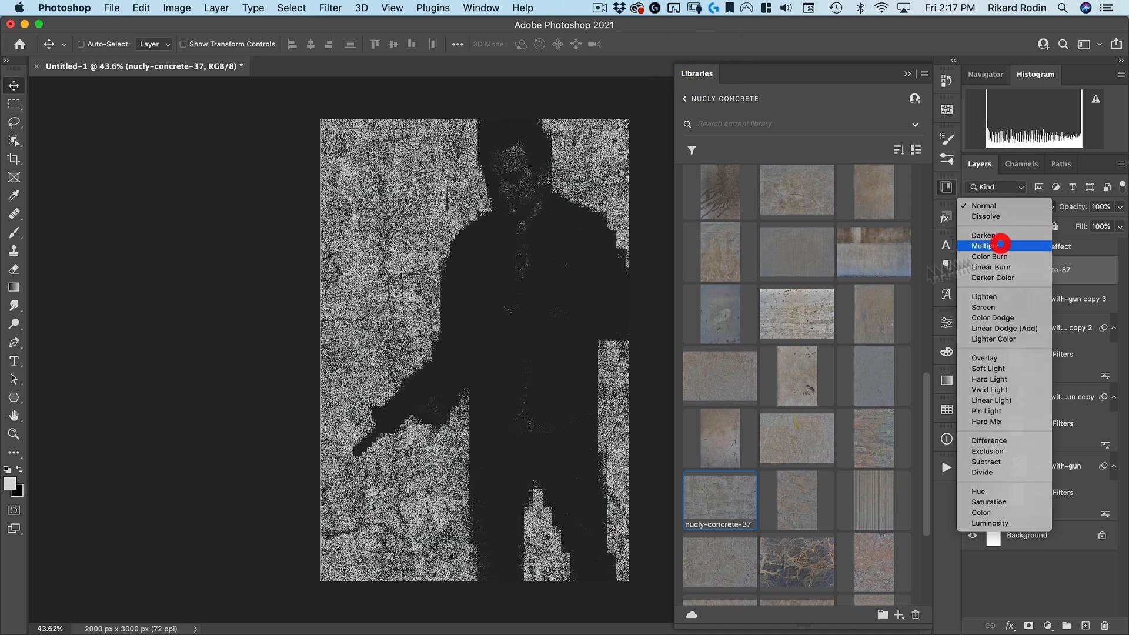
pyautogui.click(1000, 245)
pyautogui.press('super')
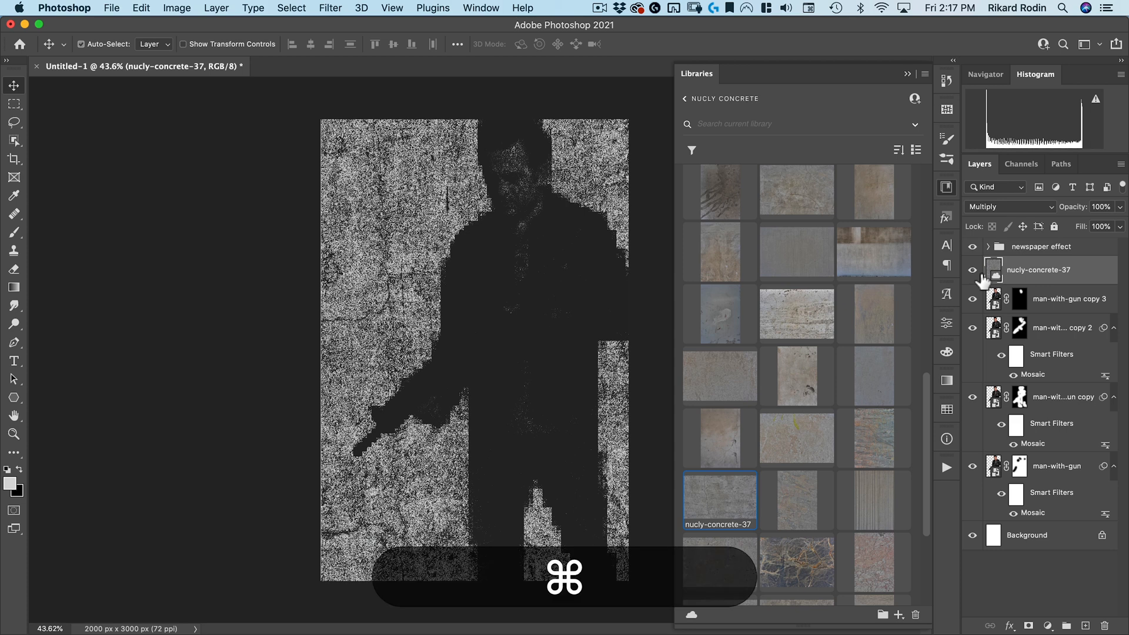
pyautogui.press('super+m')
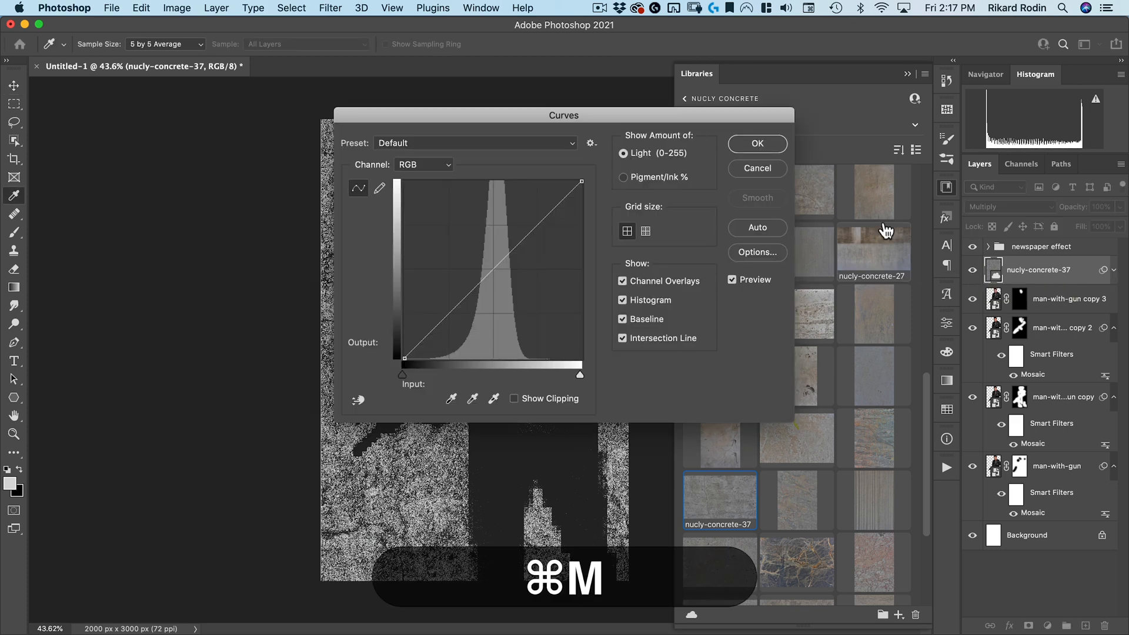
pyautogui.moveTo(579, 114); pyautogui.dragTo(869, 126)
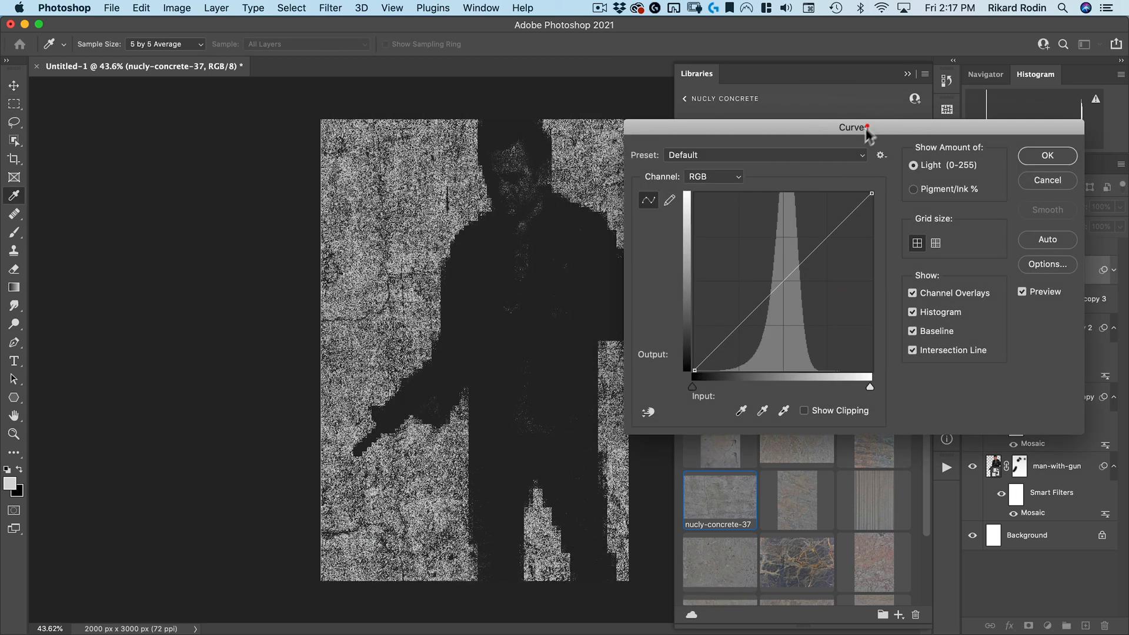
pyautogui.moveTo(867, 386); pyautogui.dragTo(786, 386)
pyautogui.click(1058, 157)
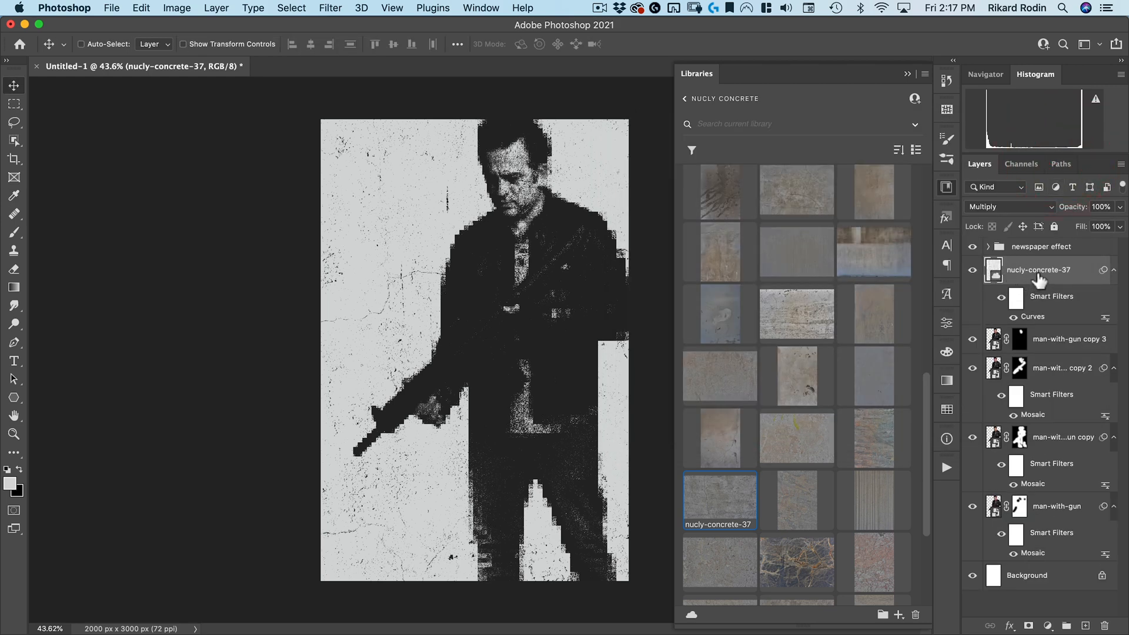
# Move the concrete texture layer down to sit directly above the Background
pyautogui.moveTo(1044, 274); pyautogui.dragTo(1050, 530)
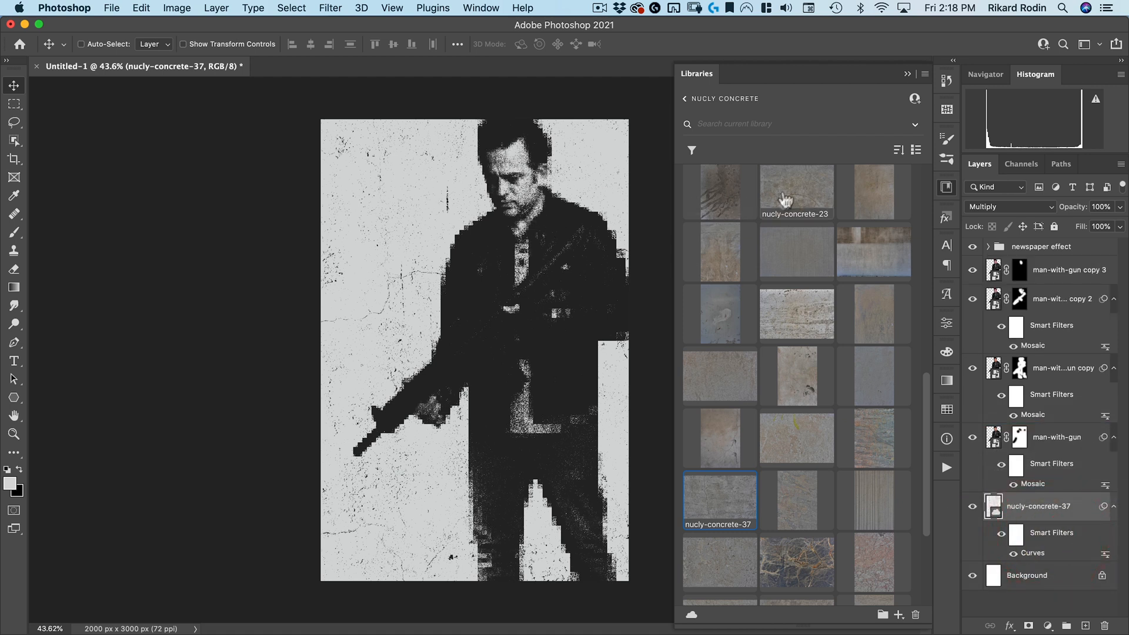
# Create a new empty layer above man-with-gun copy 3 and name it "lightening"
pyautogui.click(1084, 275)
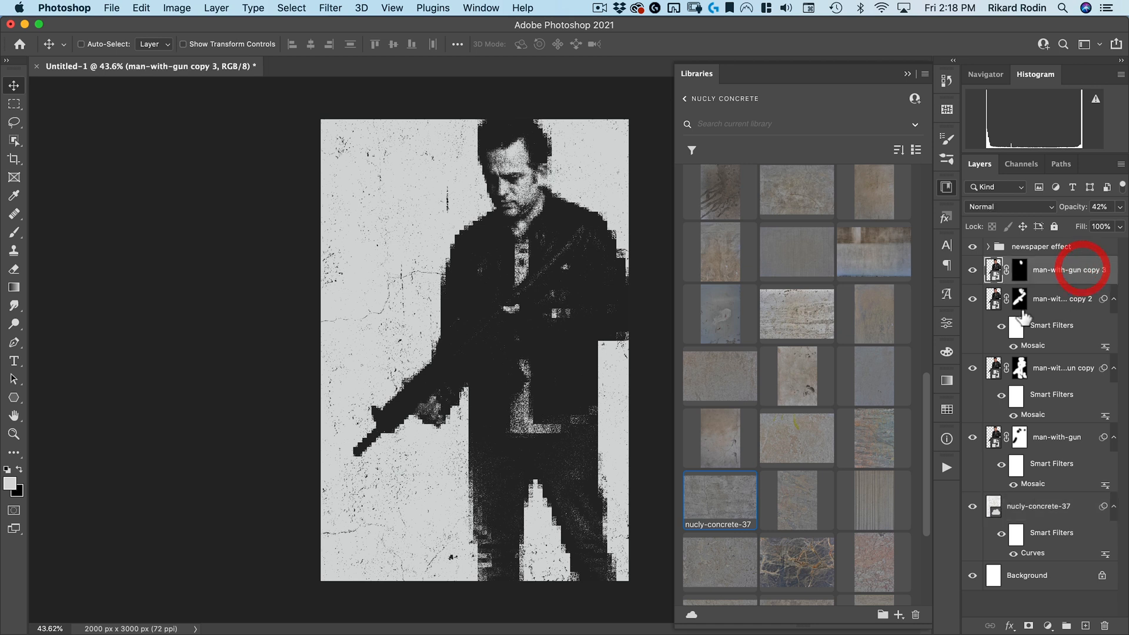
pyautogui.click(947, 188)
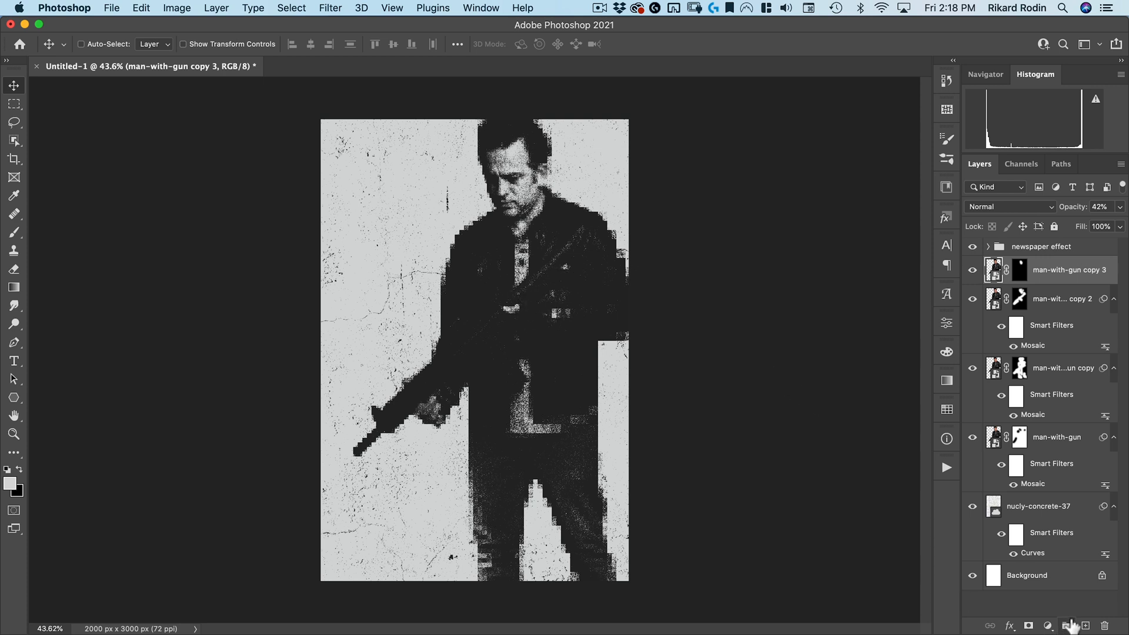
pyautogui.click(1085, 626)
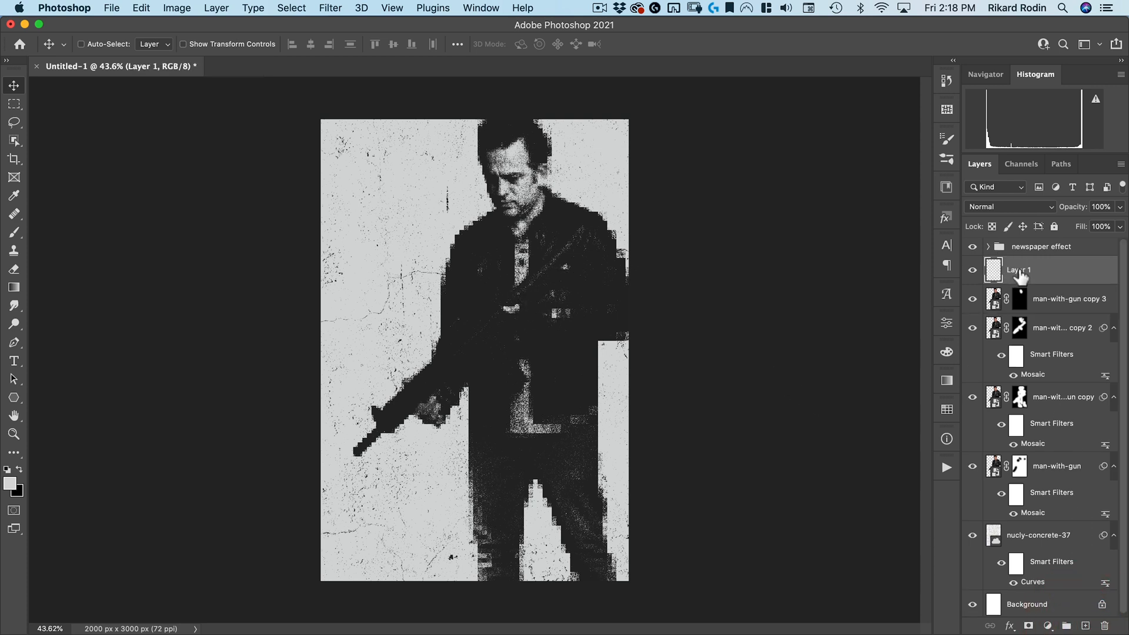
pyautogui.write('light')
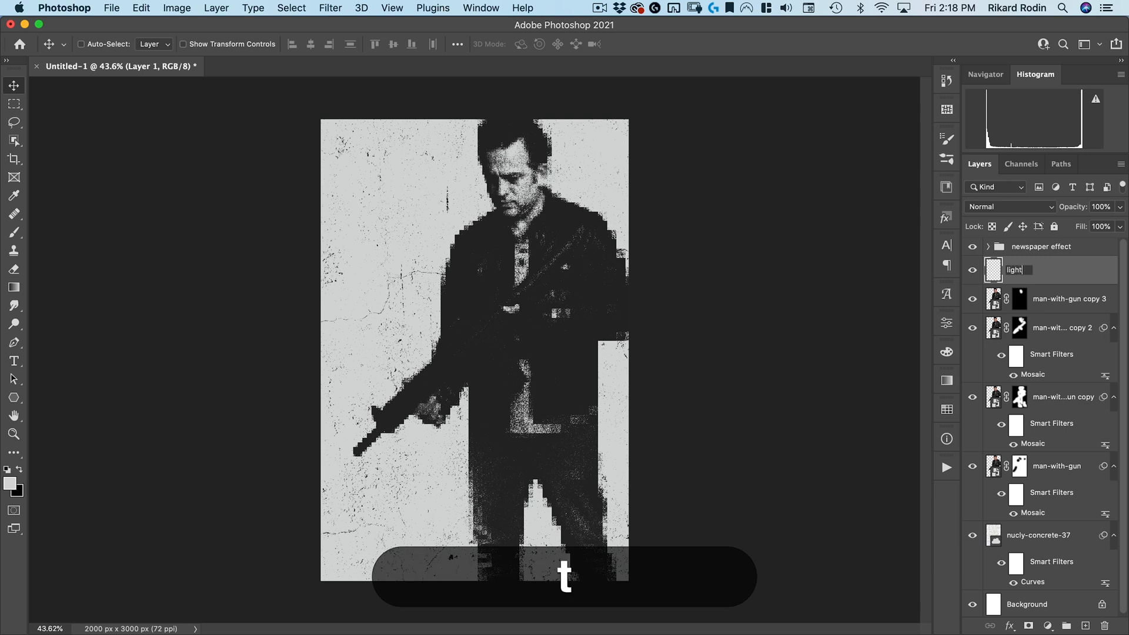
pyautogui.write('ening')
pyautogui.press('Return')
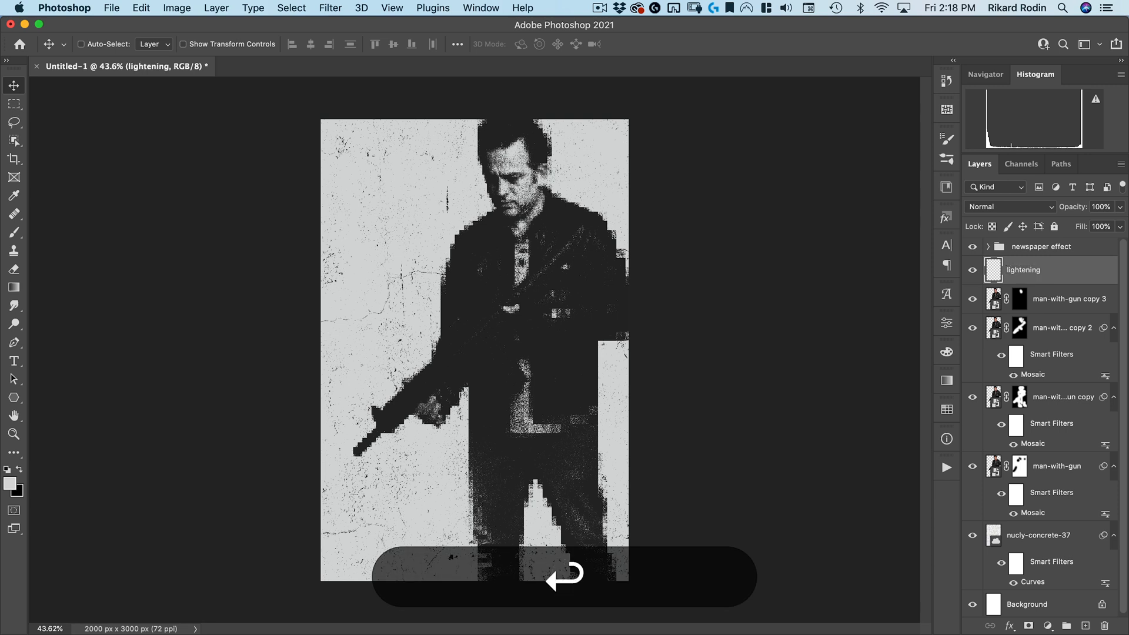
# Set the lightening layer's blend mode to Soft Light
pyautogui.click(991, 204)
pyautogui.click(1000, 308)
pyautogui.click(994, 207)
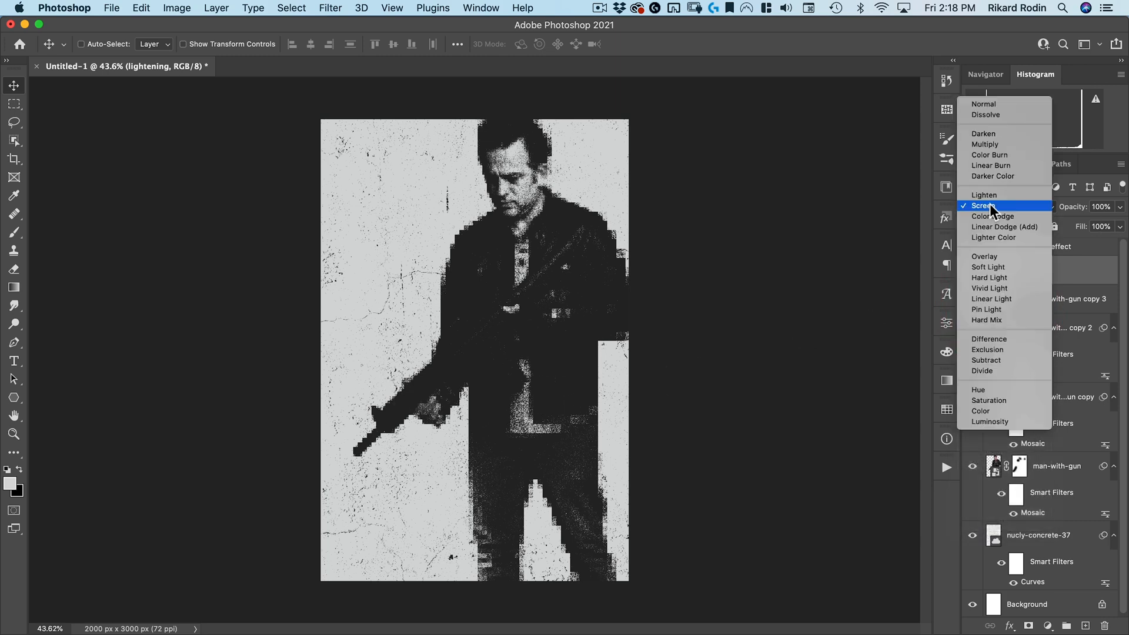
pyautogui.click(996, 271)
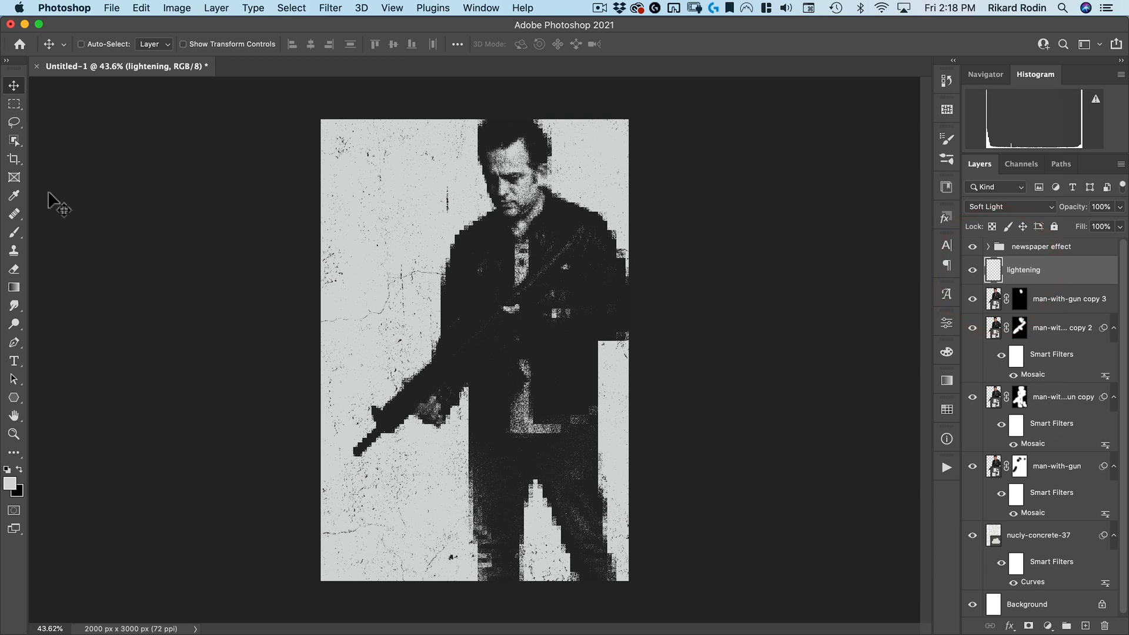
# On the lightening layer, paint white with a large soft brush at 20% flow over the man and gun
pyautogui.press('b')
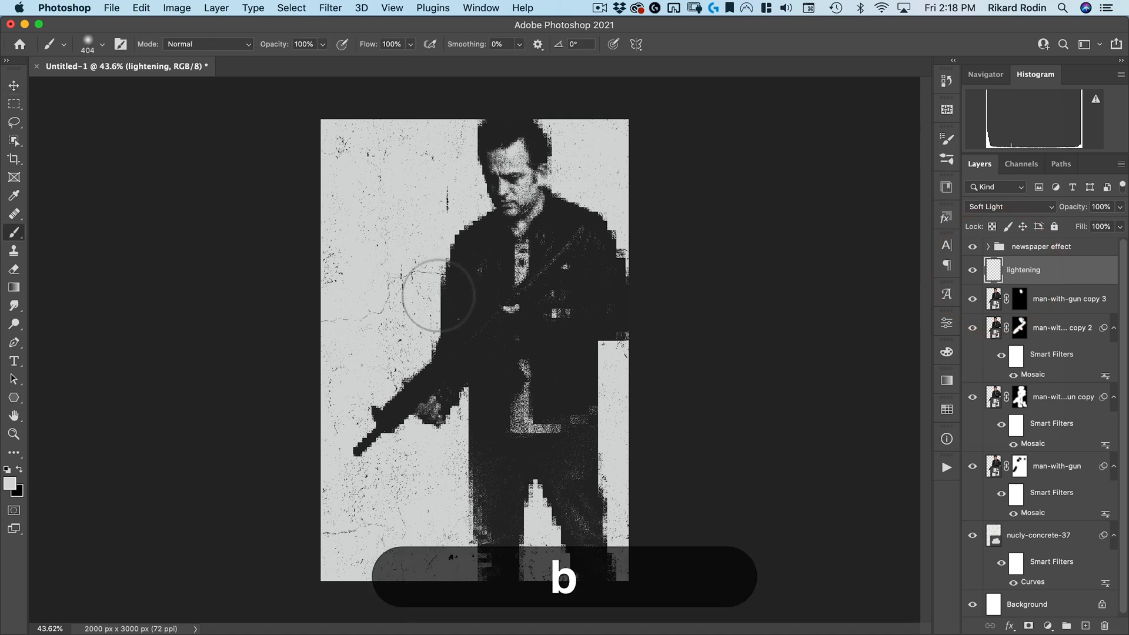
pyautogui.press('d')
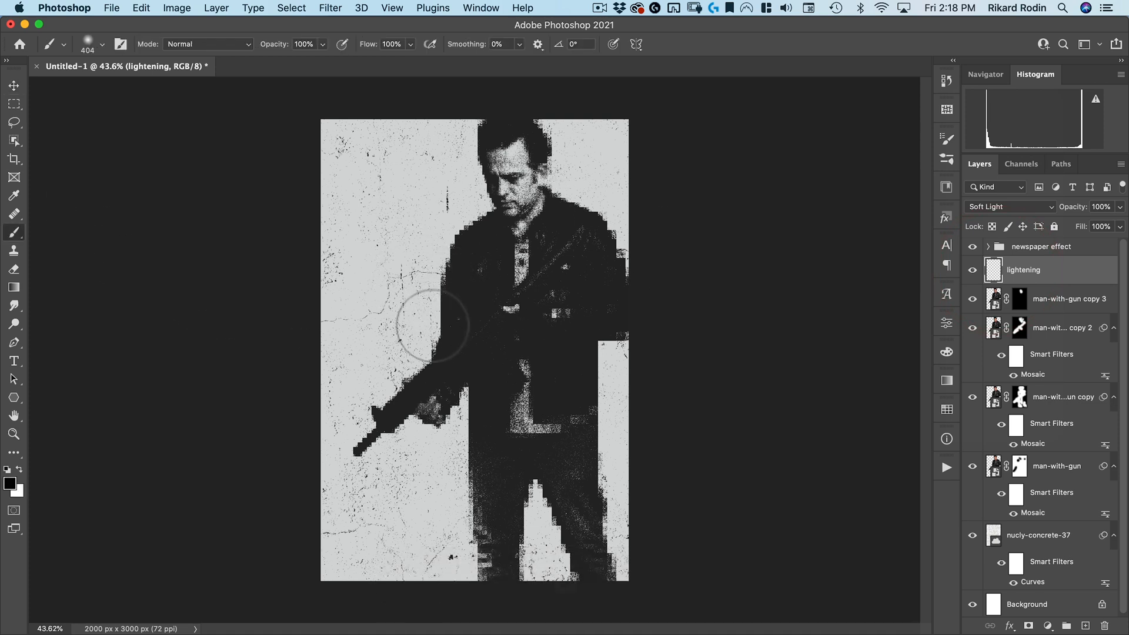
pyautogui.press('x')
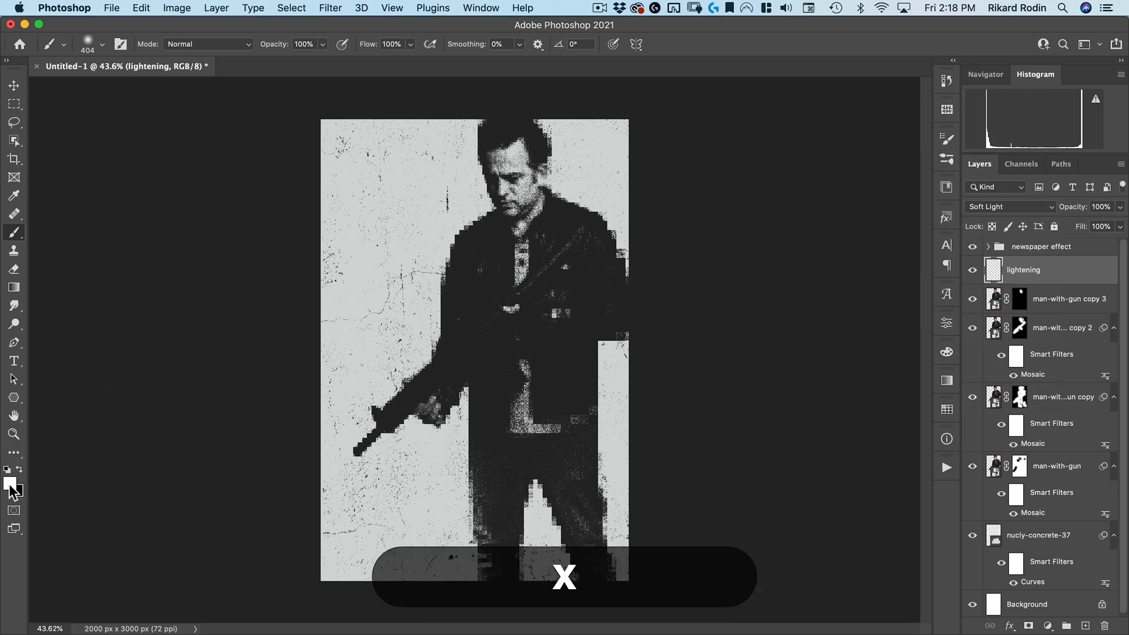
pyautogui.moveTo(447, 301); pyautogui.dragTo(504, 300)
pyautogui.moveTo(360, 44); pyautogui.dragTo(318, 55)
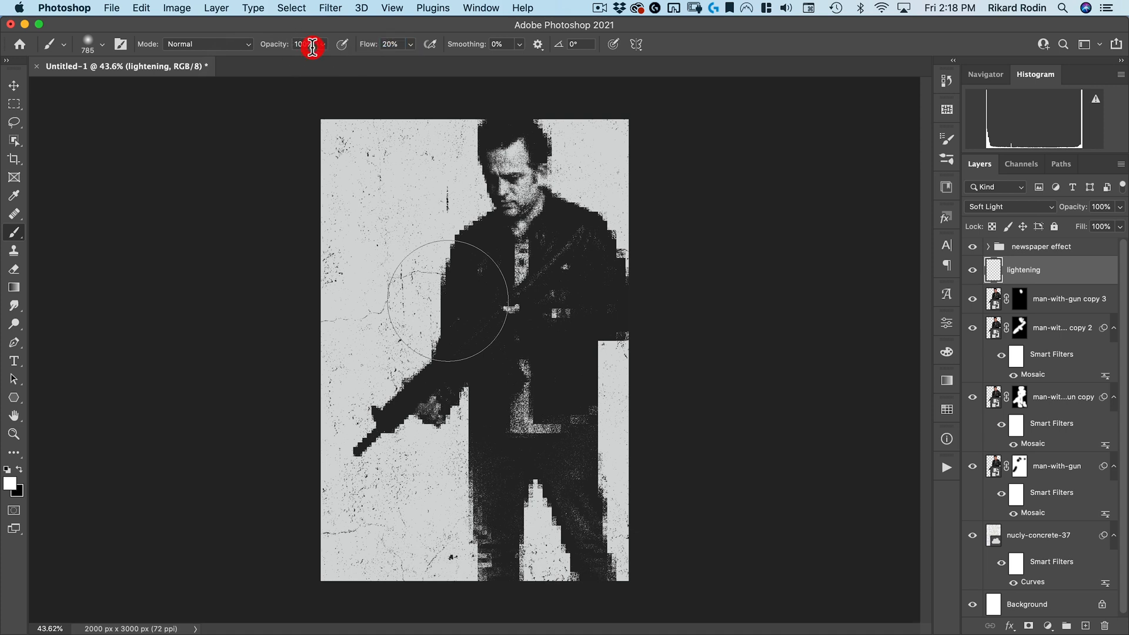
pyautogui.click(521, 244)
pyautogui.click(515, 176)
pyautogui.click(572, 240)
pyautogui.moveTo(613, 224)
pyautogui.mouseDown()
pyautogui.moveTo(572, 228)
pyautogui.moveTo(515, 476)
pyautogui.moveTo(546, 371)
pyautogui.moveTo(537, 271)
pyautogui.moveTo(436, 380)
pyautogui.moveTo(505, 318)
pyautogui.mouseUp()
pyautogui.moveTo(419, 398)
pyautogui.mouseDown()
pyautogui.moveTo(393, 417)
pyautogui.moveTo(509, 304)
pyautogui.moveTo(487, 271)
pyautogui.moveTo(469, 332)
pyautogui.moveTo(536, 406)
pyautogui.moveTo(563, 312)
pyautogui.moveTo(556, 368)
pyautogui.moveTo(602, 276)
pyautogui.moveTo(606, 331)
pyautogui.mouseUp()
pyautogui.moveTo(517, 464)
pyautogui.mouseDown()
pyautogui.moveTo(600, 530)
pyautogui.moveTo(582, 563)
pyautogui.moveTo(587, 544)
pyautogui.moveTo(601, 559)
pyautogui.moveTo(594, 549)
pyautogui.moveTo(410, 588)
pyautogui.moveTo(450, 543)
pyautogui.moveTo(473, 392)
pyautogui.moveTo(447, 411)
pyautogui.moveTo(449, 380)
pyautogui.mouseUp()
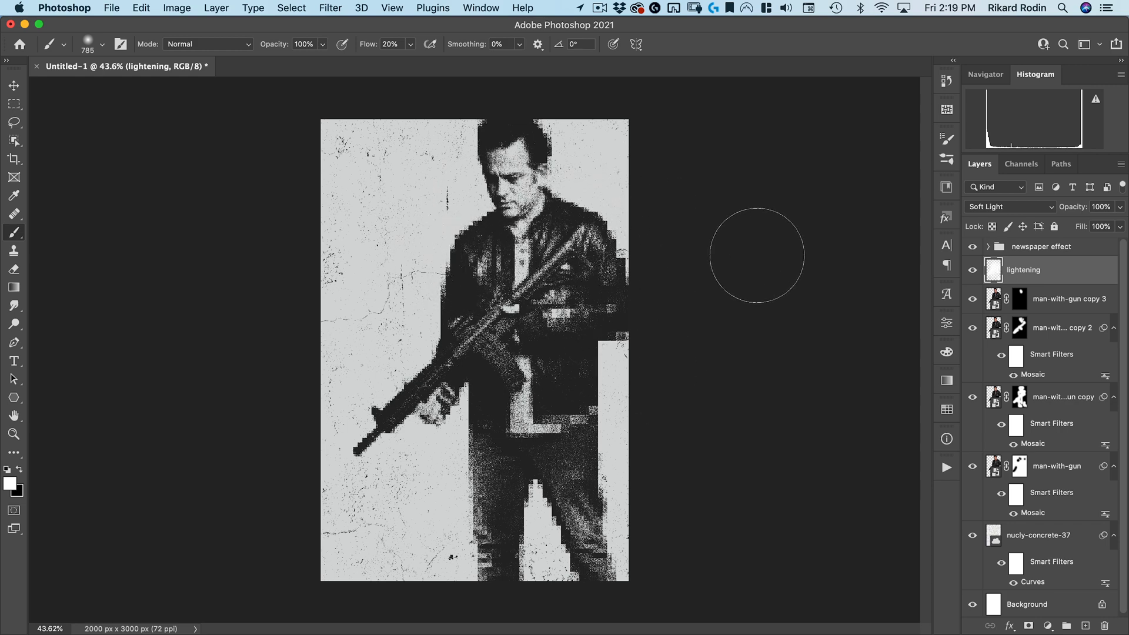
# Place stripe-damage.jpg as an embedded layer above the lightening layer
pyautogui.press('v')
pyautogui.click(111, 7)
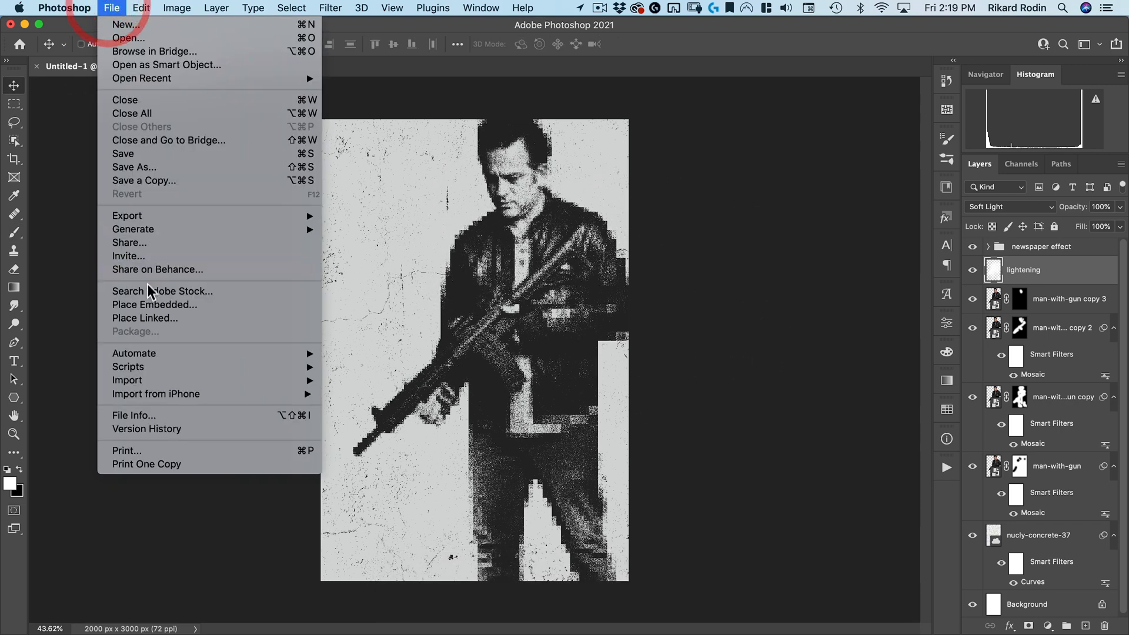
pyautogui.click(144, 303)
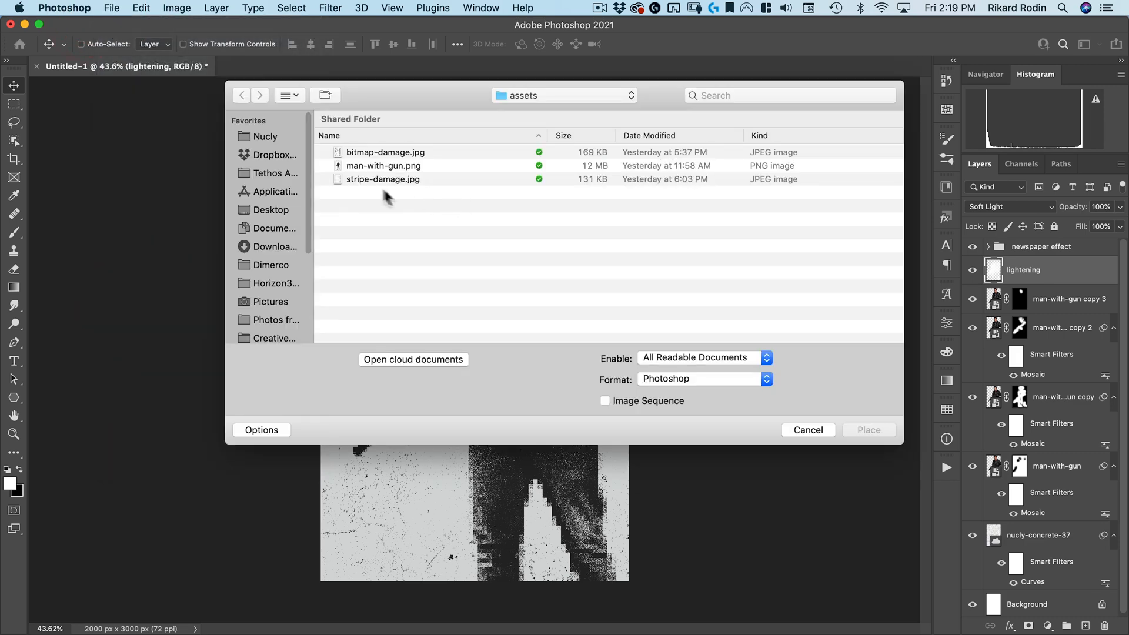
pyautogui.doubleClick(375, 177)
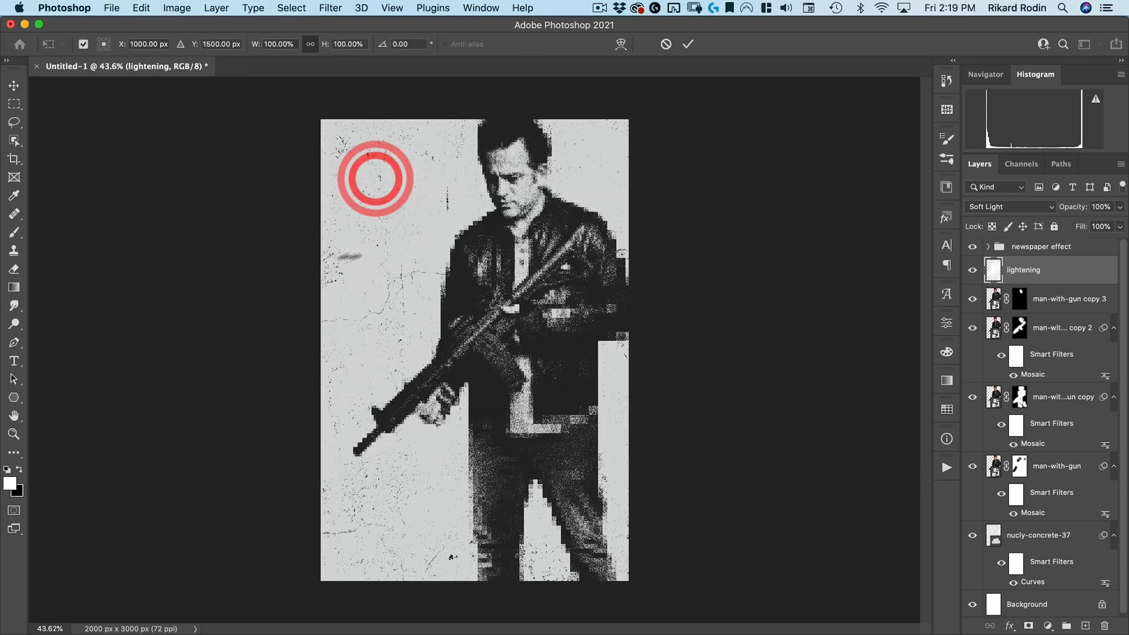
pyautogui.doubleClick(517, 202)
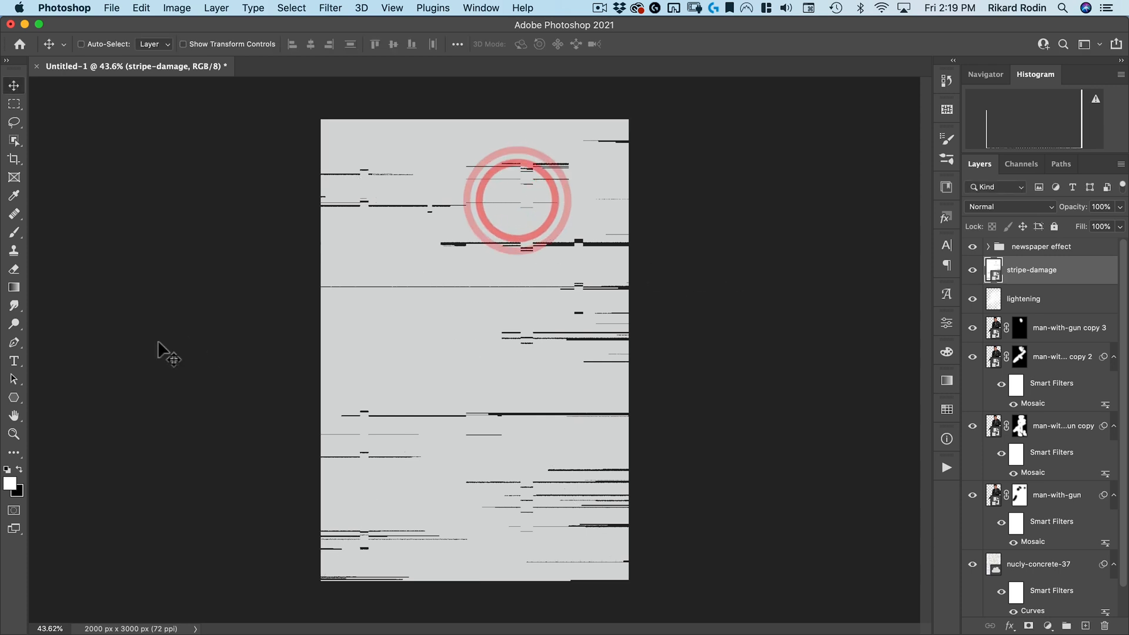
pyautogui.click(539, 264)
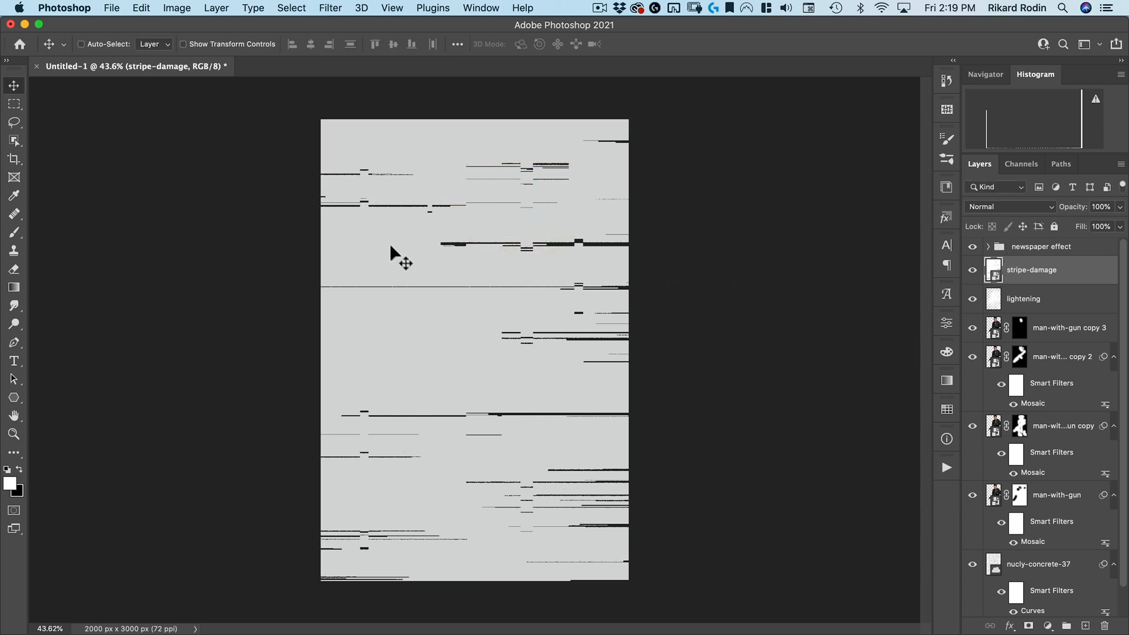
# Invert the stripe-damage layer
pyautogui.click(176, 8)
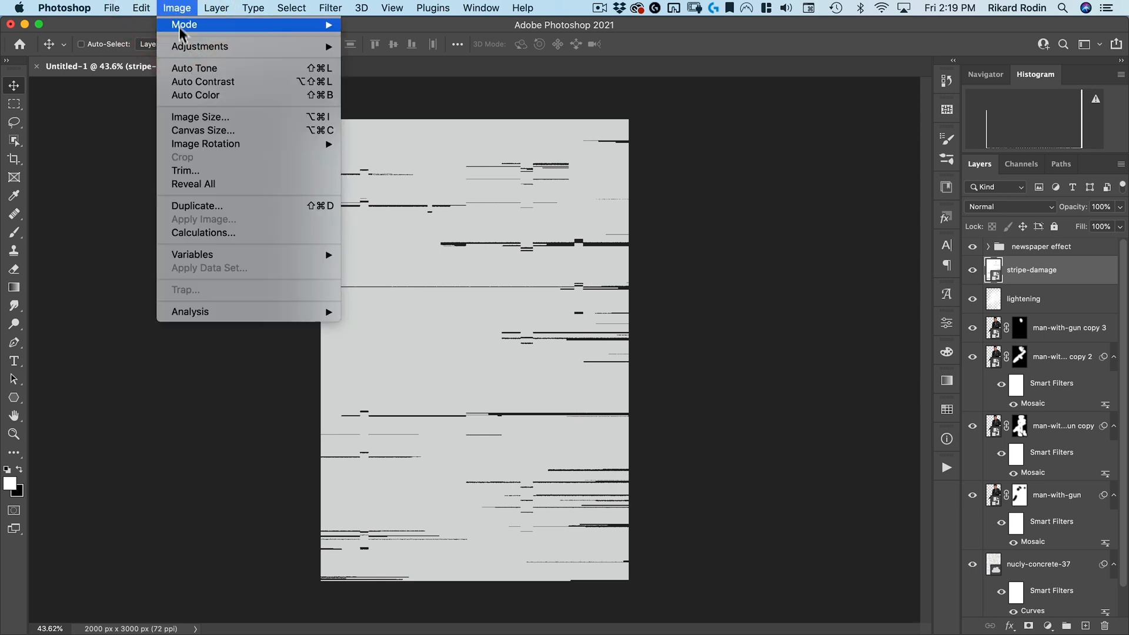
pyautogui.moveTo(184, 48)
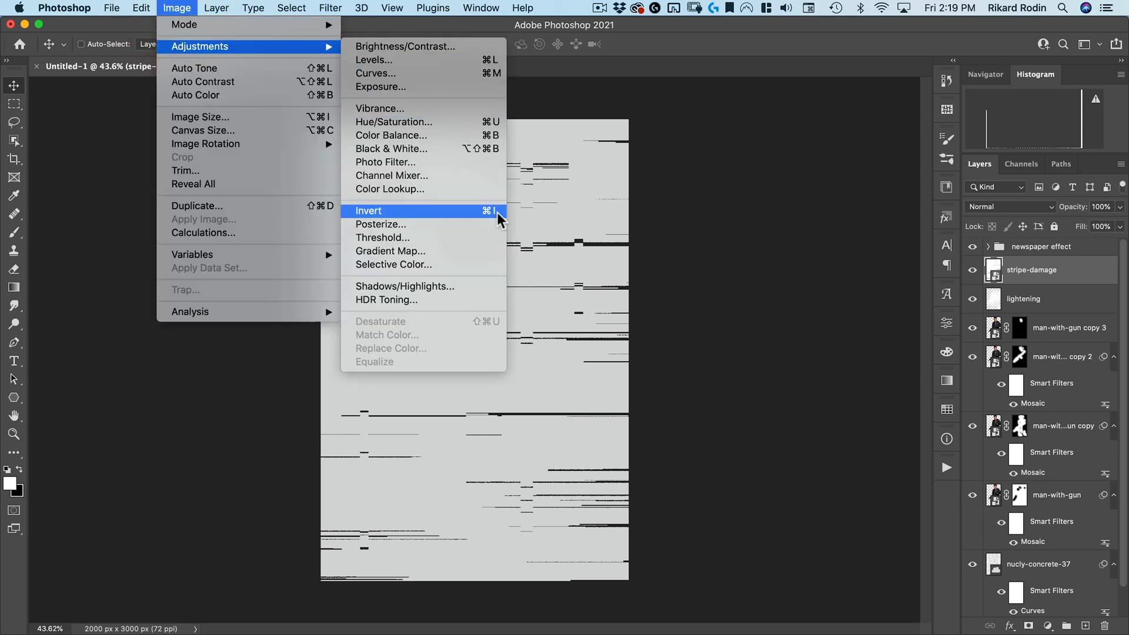
pyautogui.click(486, 227)
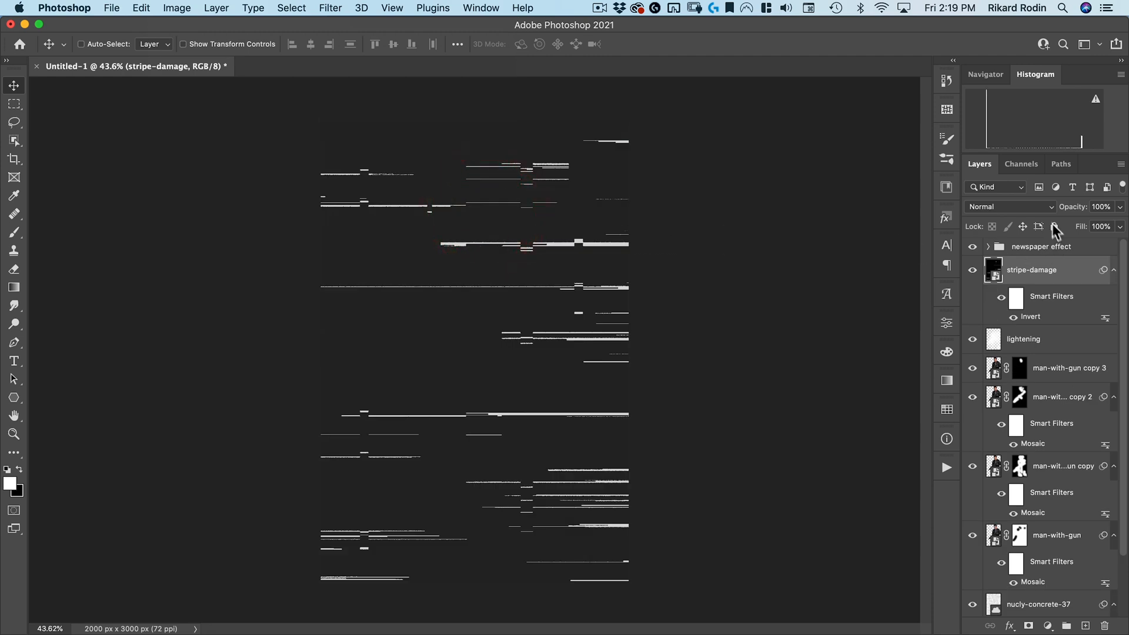
# Set the stripe-damage layer's blend mode to Difference and its opacity to 40%
pyautogui.click(1011, 206)
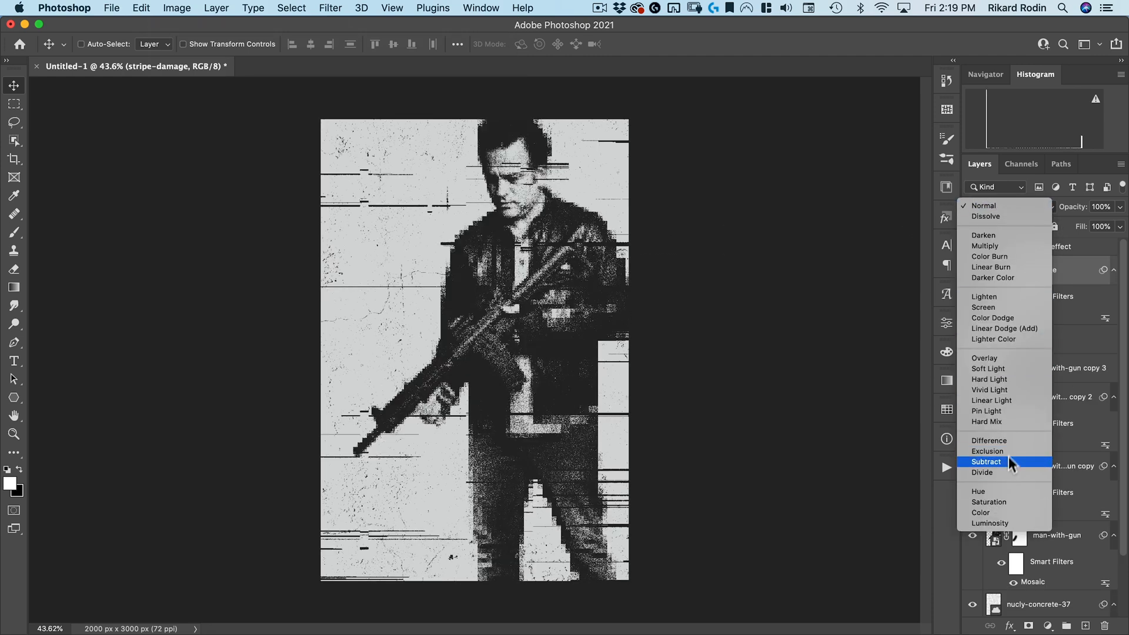
pyautogui.click(1012, 440)
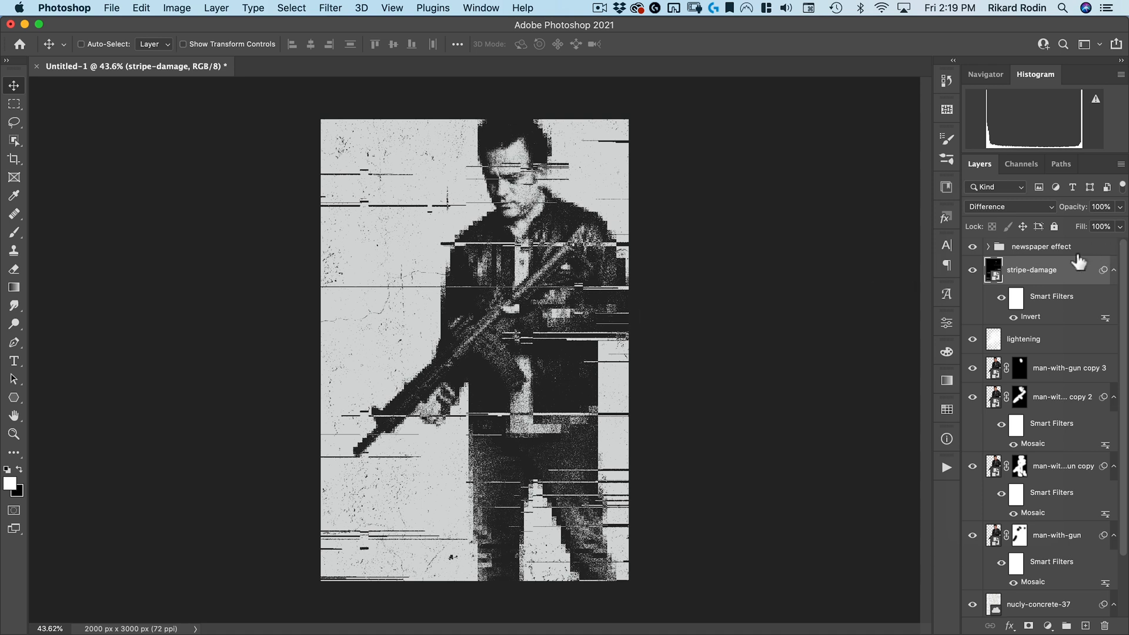
pyautogui.press('4')
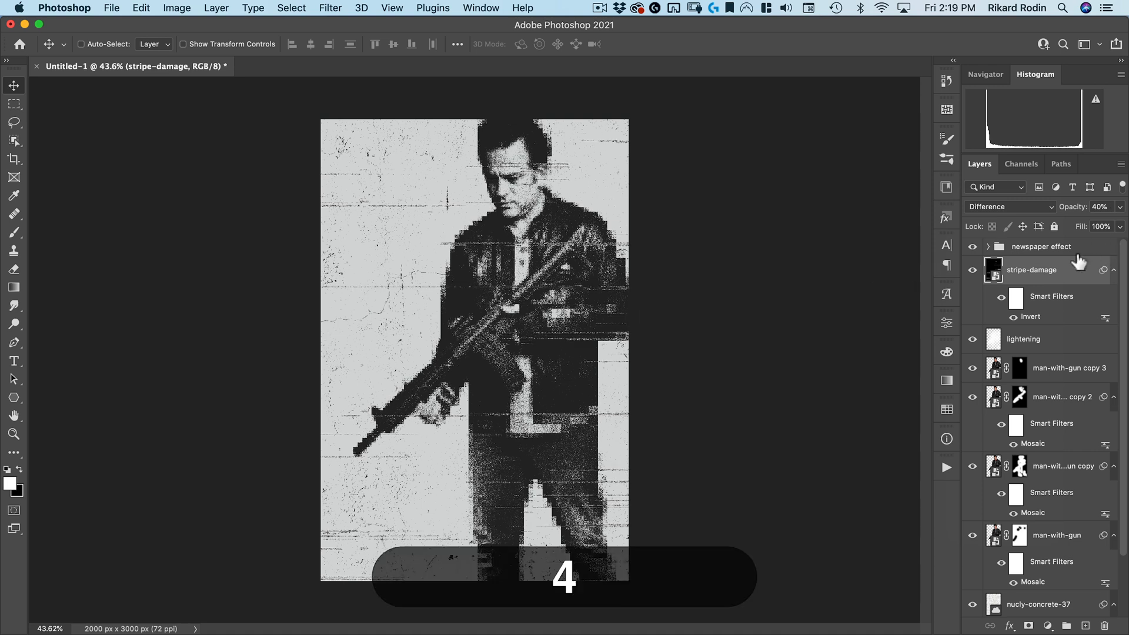
pyautogui.press('5')
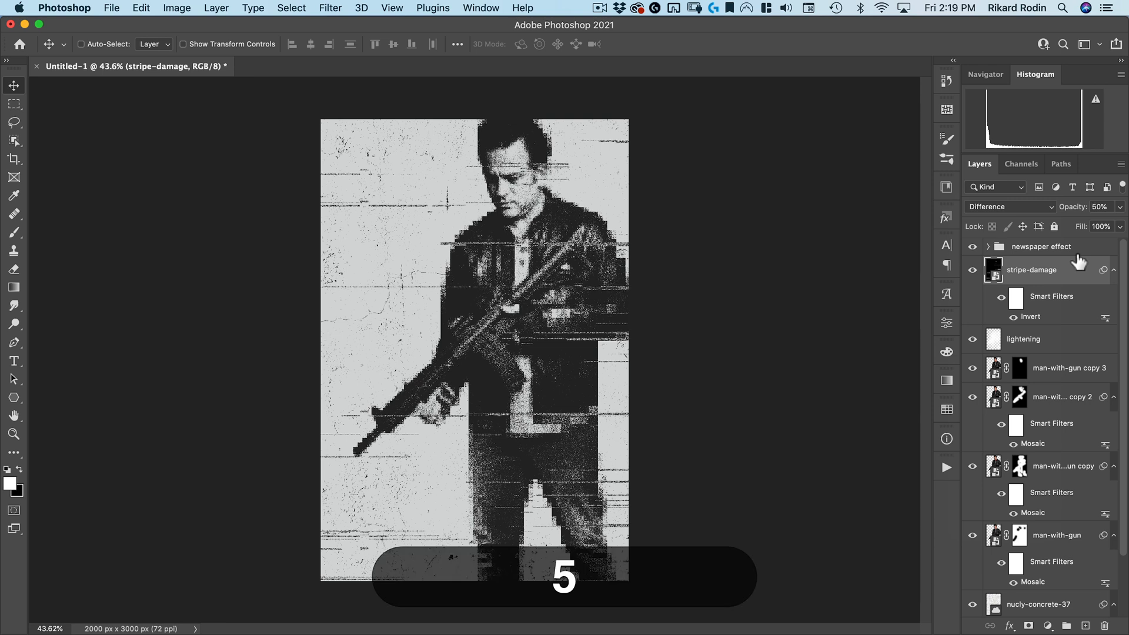
pyautogui.press('4')
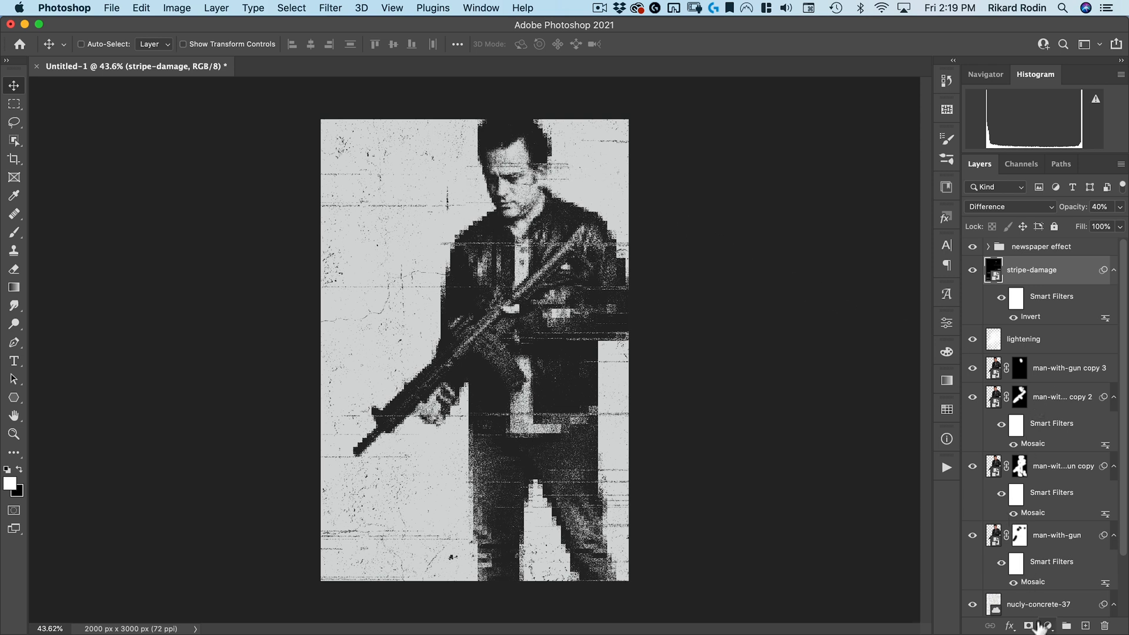
# Add a layer mask to the stripe-damage layer
pyautogui.click(1029, 627)
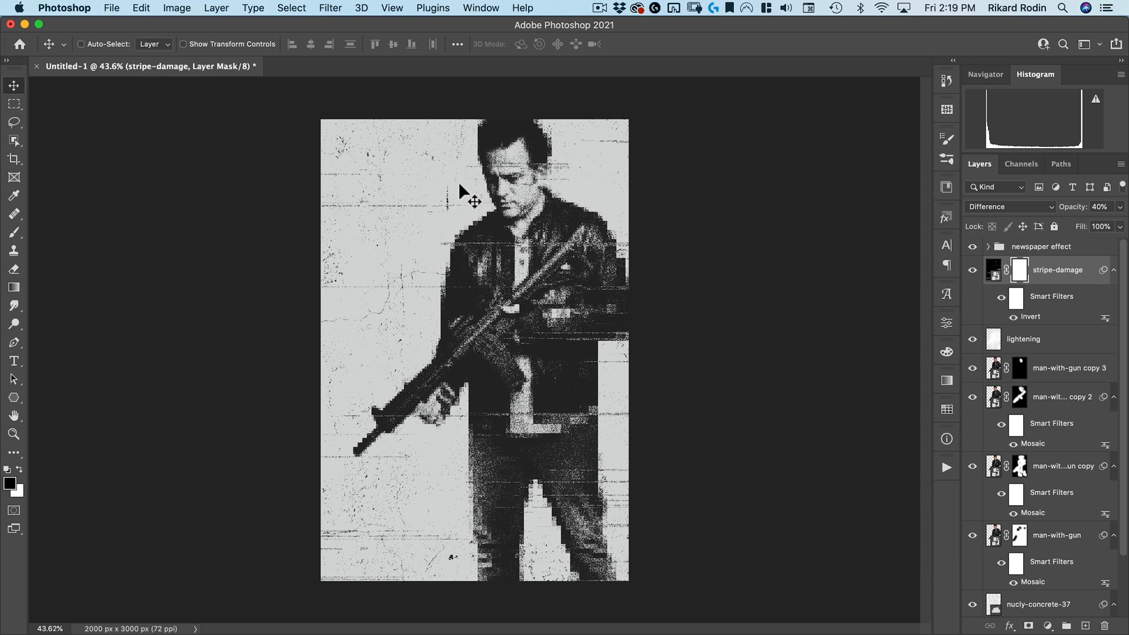
pyautogui.press('b')
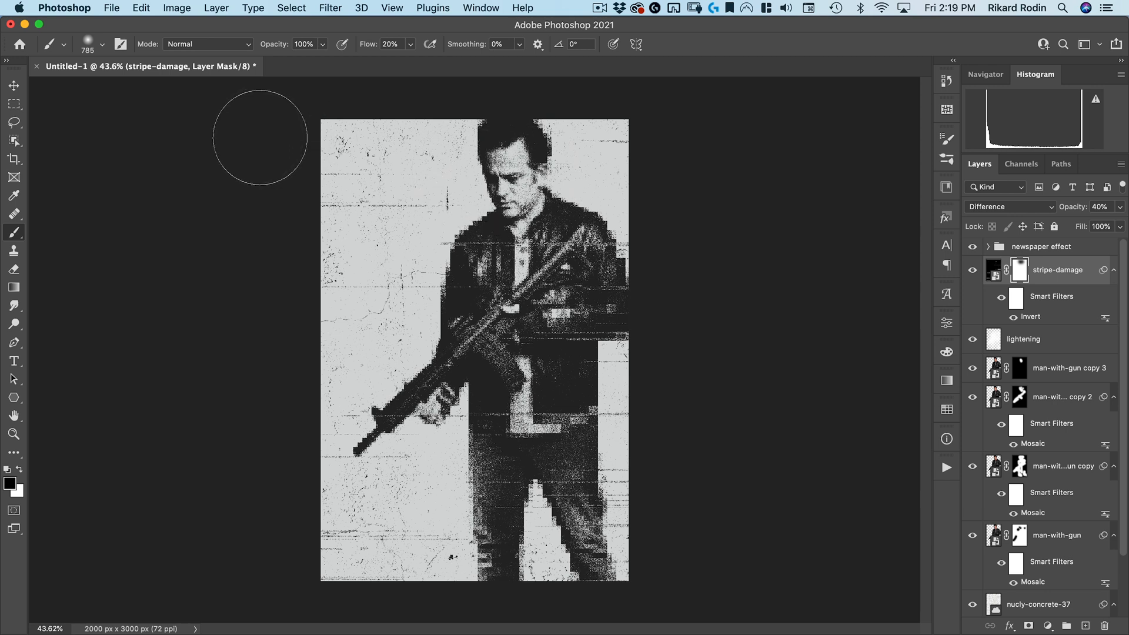
pyautogui.press('v')
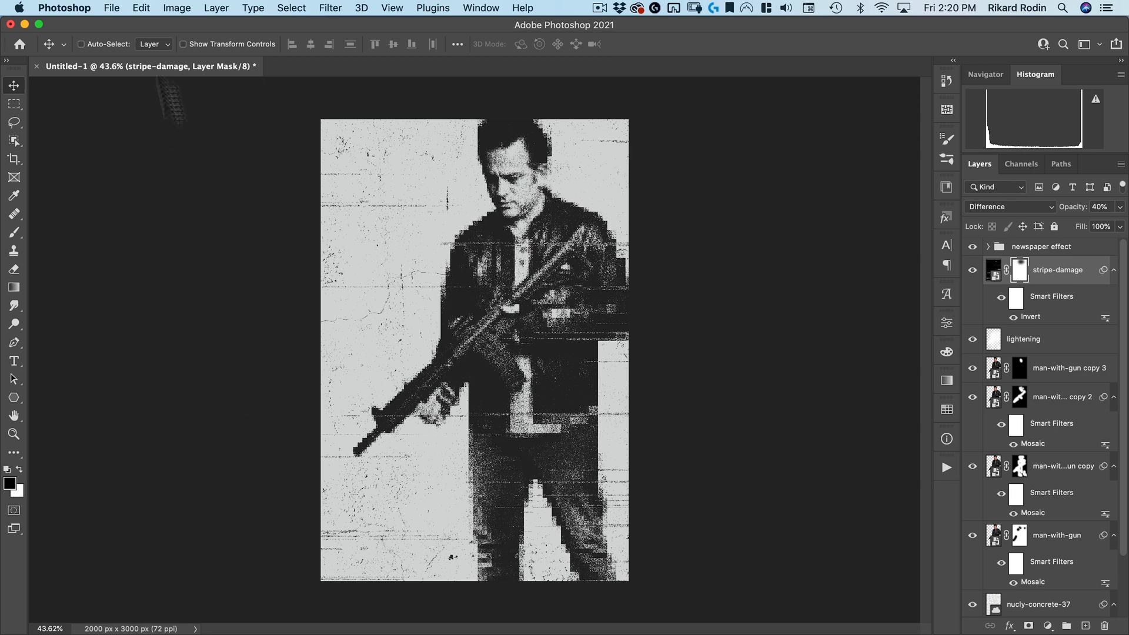
# Place bitmap-damage.jpg, rotate it to run vertically, commit, and move it to the top of the layer stack
pyautogui.click(112, 8)
pyautogui.click(179, 303)
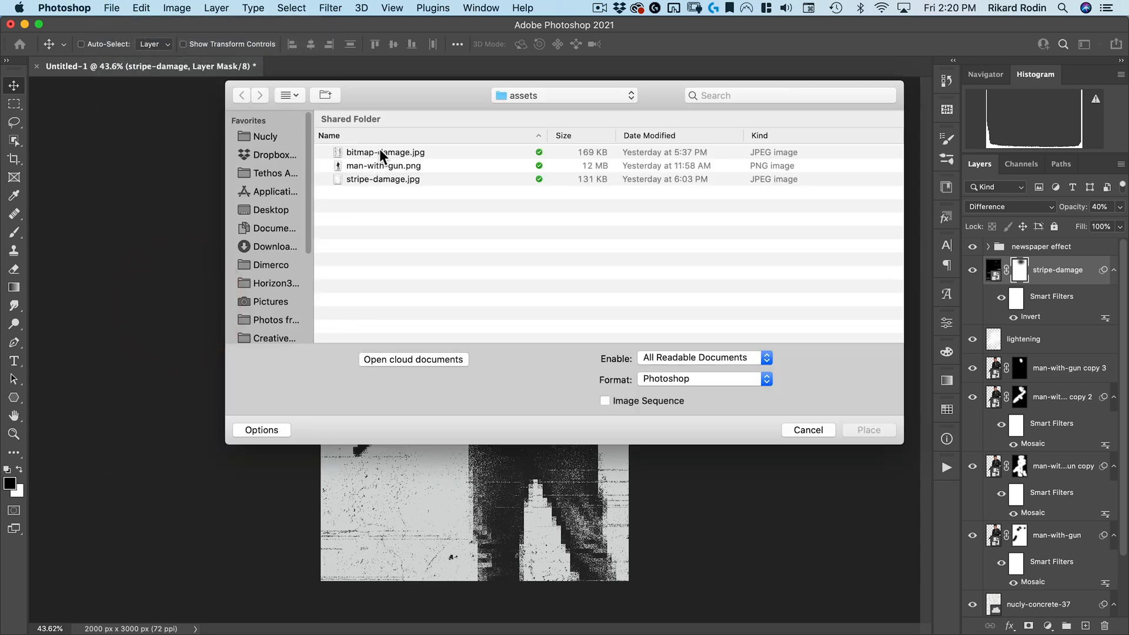
pyautogui.doubleClick(379, 152)
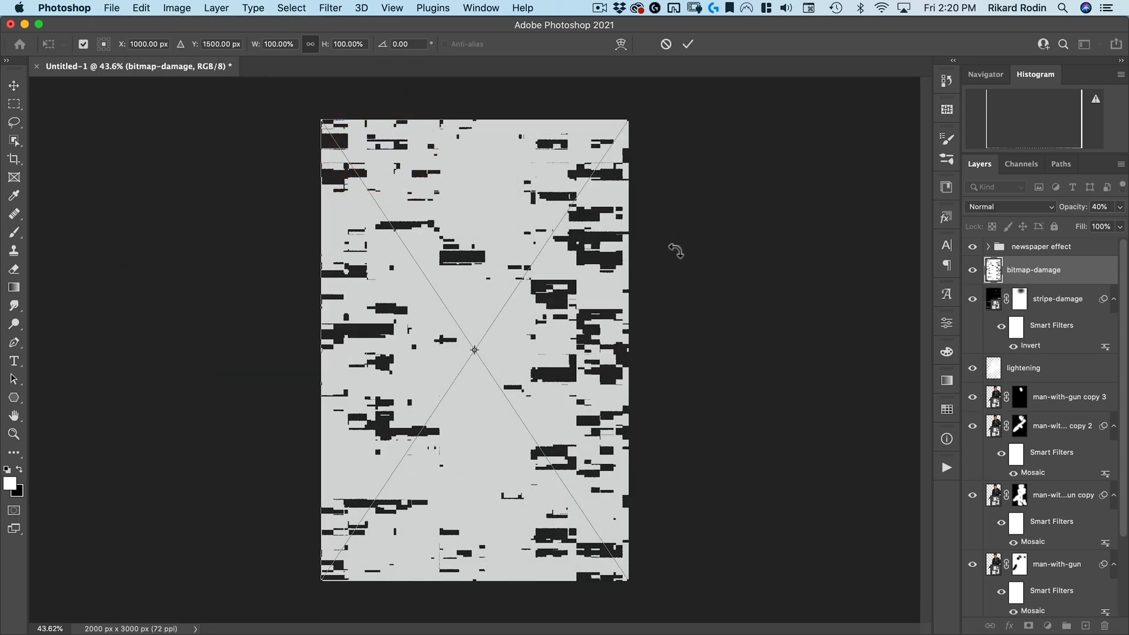
pyautogui.moveTo(670, 163); pyautogui.dragTo(613, 473)
pyautogui.moveTo(475, 195); pyautogui.dragTo(497, 111)
pyautogui.click(687, 44)
pyautogui.moveTo(1011, 272); pyautogui.dragTo(1047, 236)
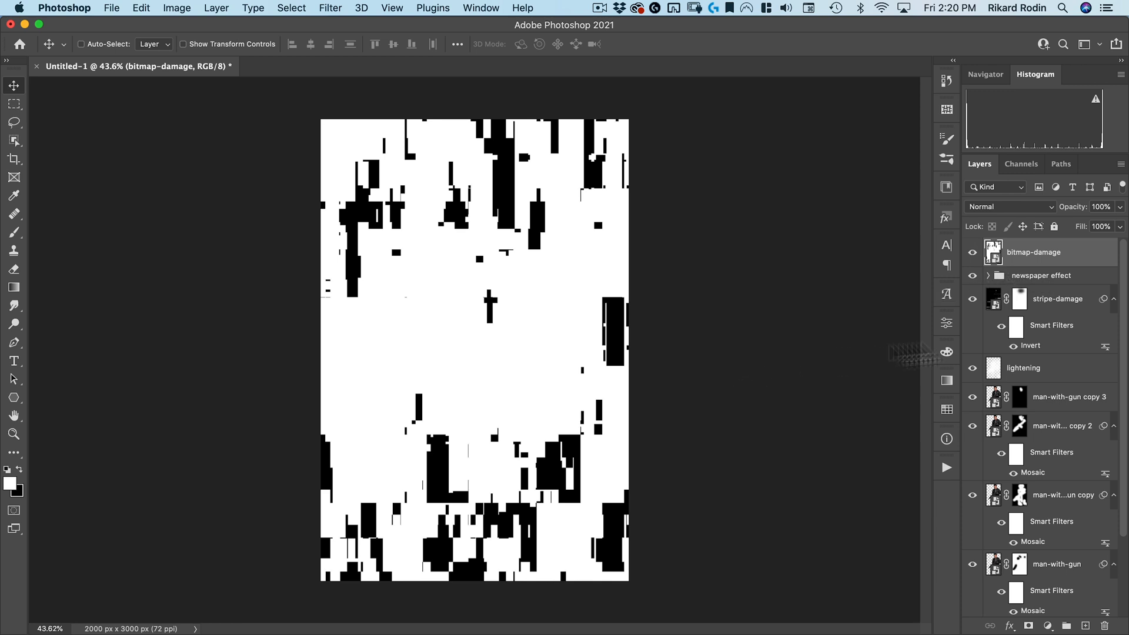
# Load the bitmap-damage luminosity as a selection from the RGB channel, hide the layer, and invert the selection
pyautogui.click(1022, 164)
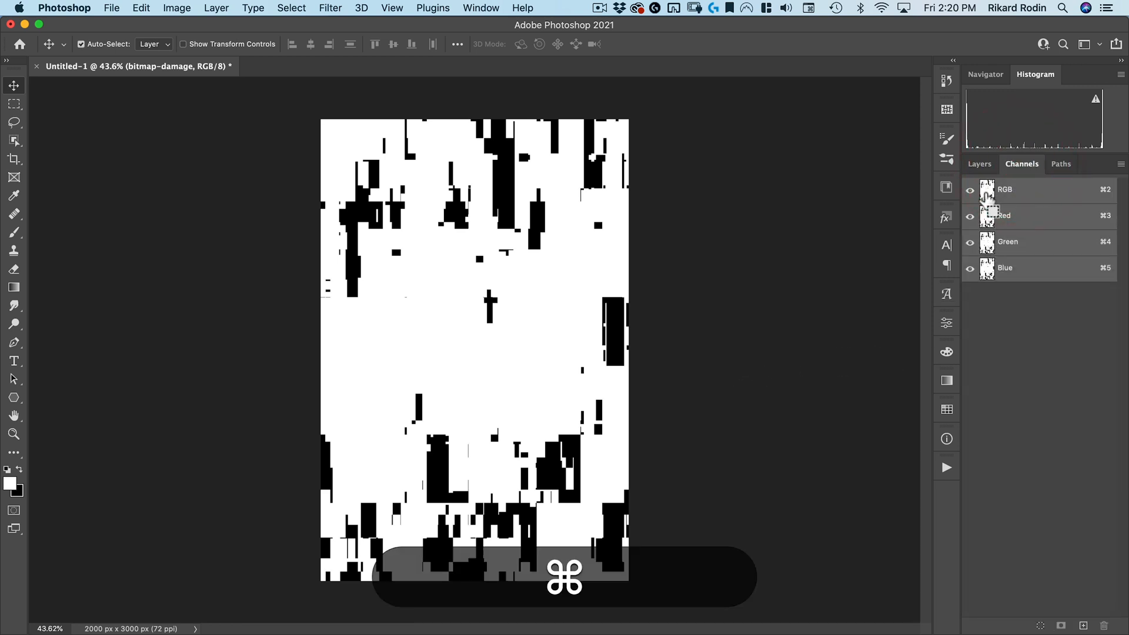
pyautogui.keyDown('super'); pyautogui.click(985, 193); pyautogui.keyUp('super')
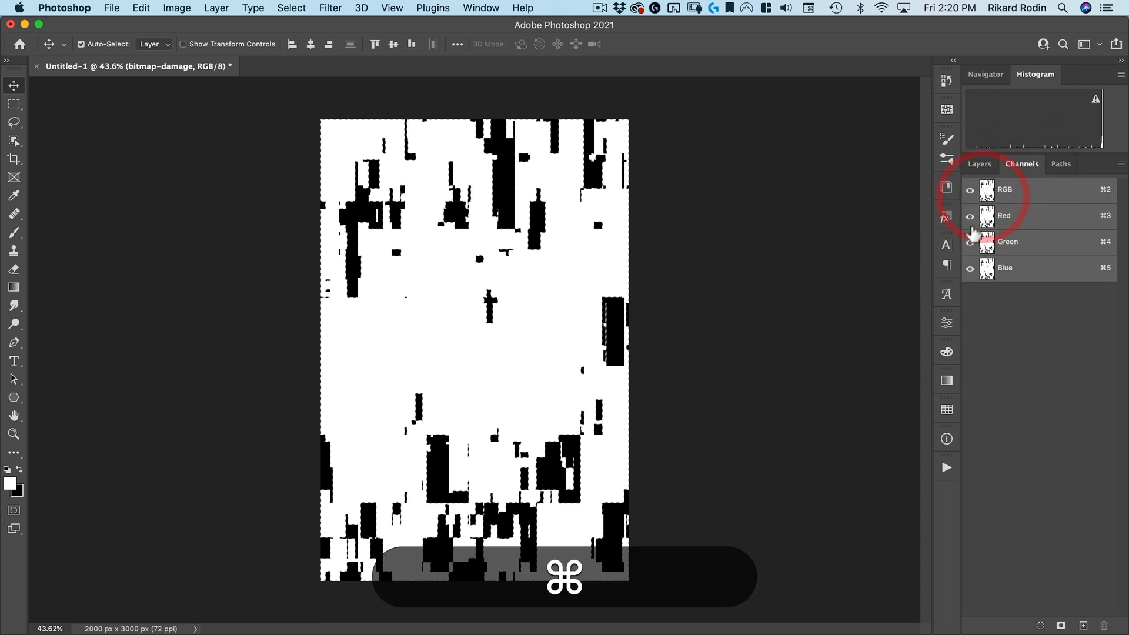
pyautogui.click(980, 164)
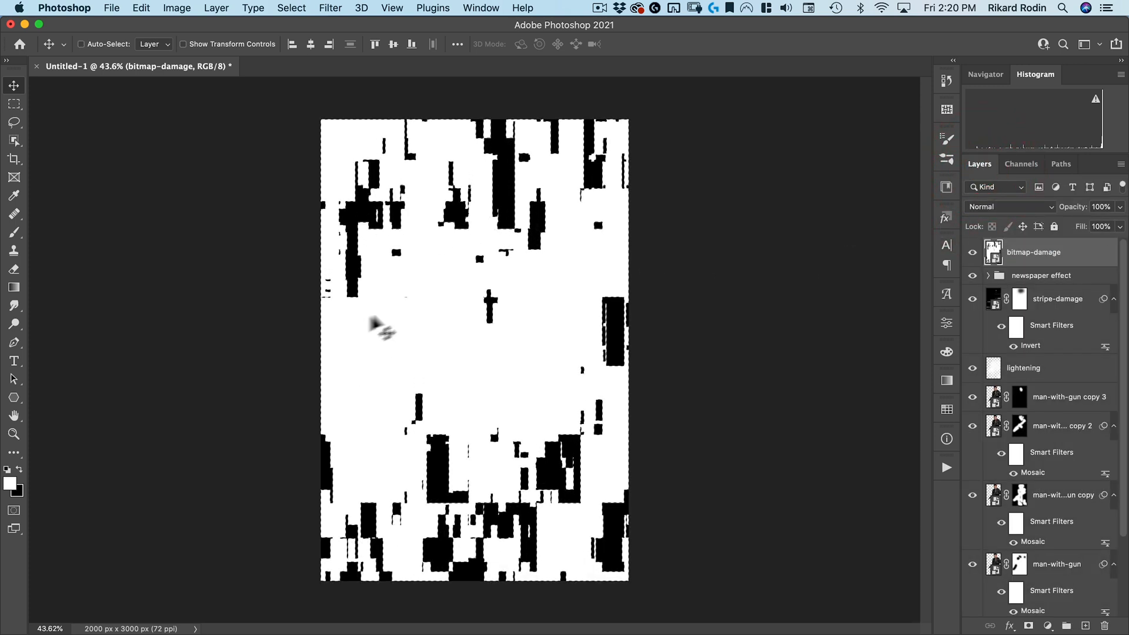
pyautogui.click(972, 252)
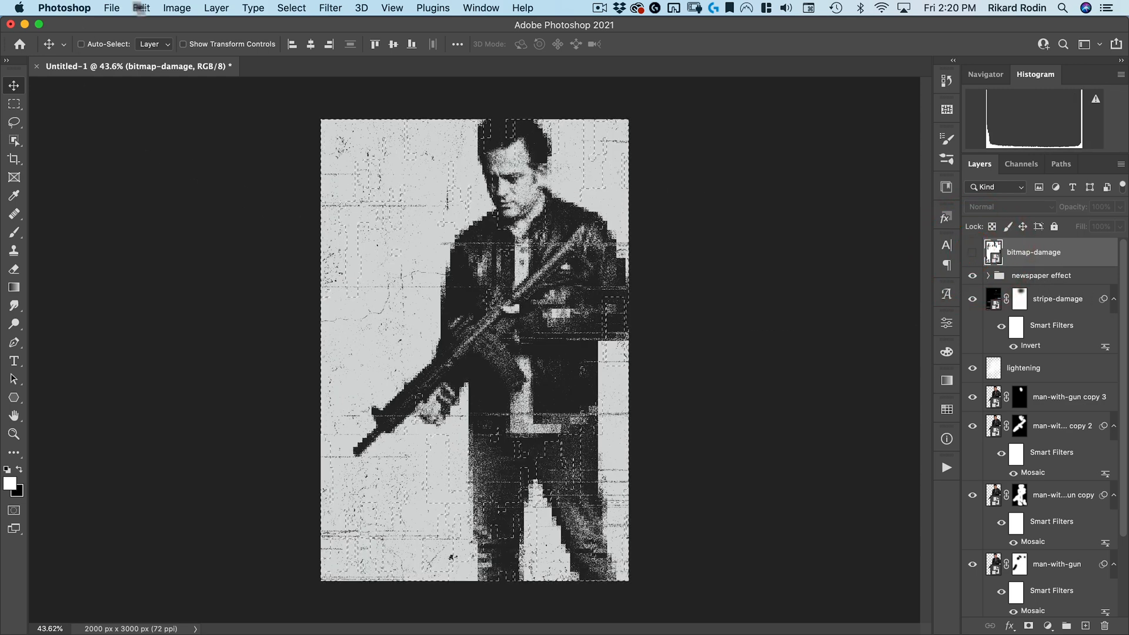
pyautogui.click(180, 12)
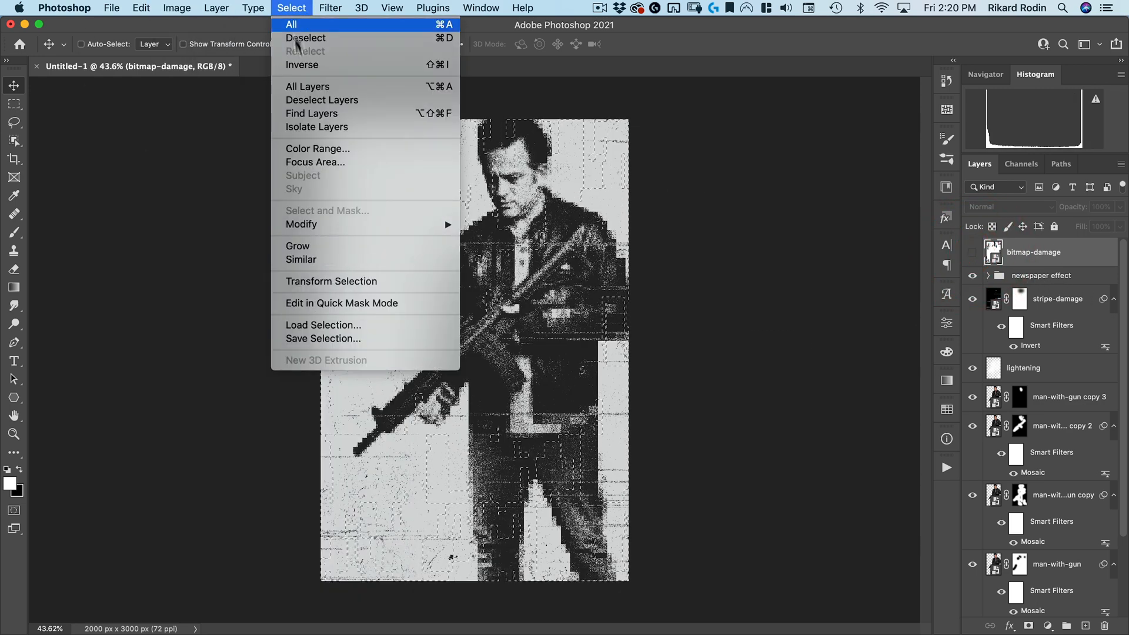
pyautogui.click(316, 64)
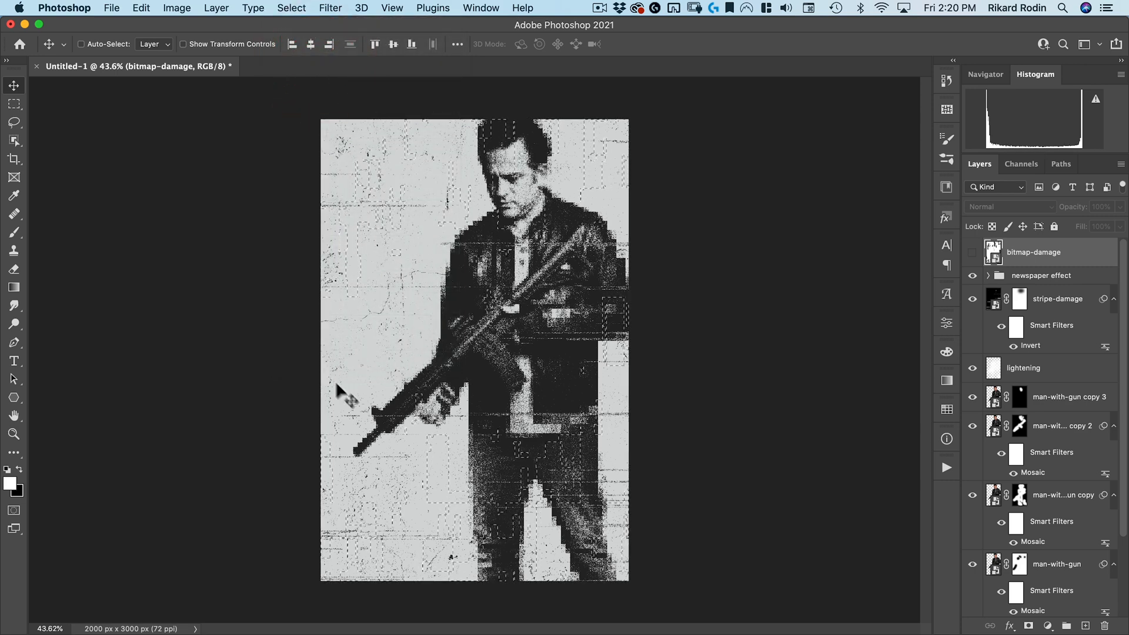
# Duplicate the man-with-gun copy layer and display the new copy's layer mask
pyautogui.scroll(-3, 994, 518)
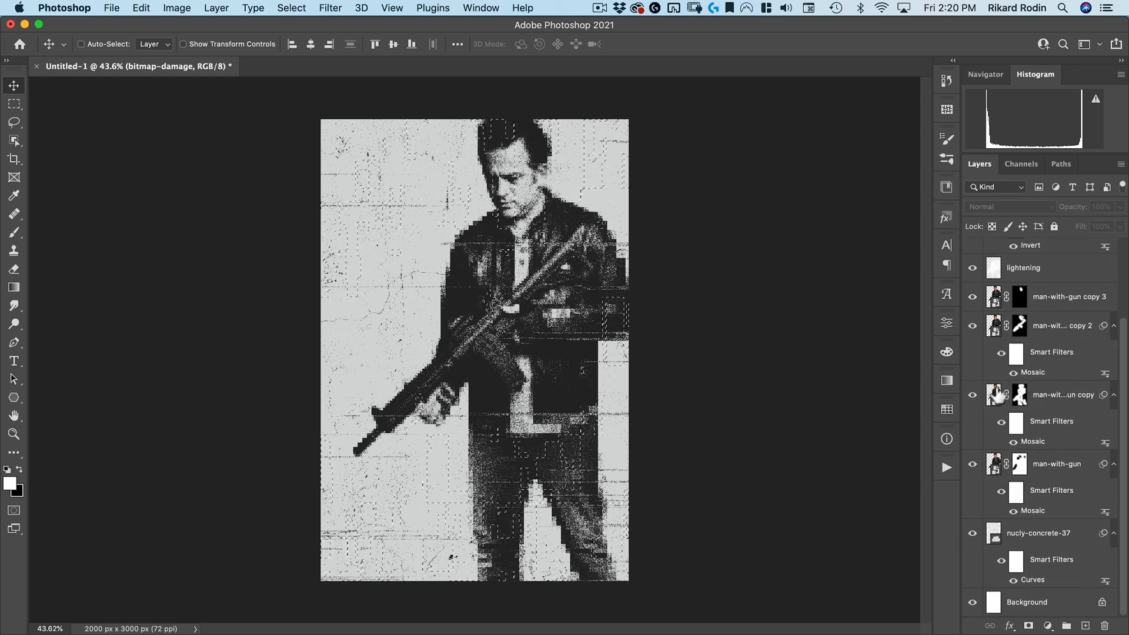
pyautogui.scroll(1, 994, 398)
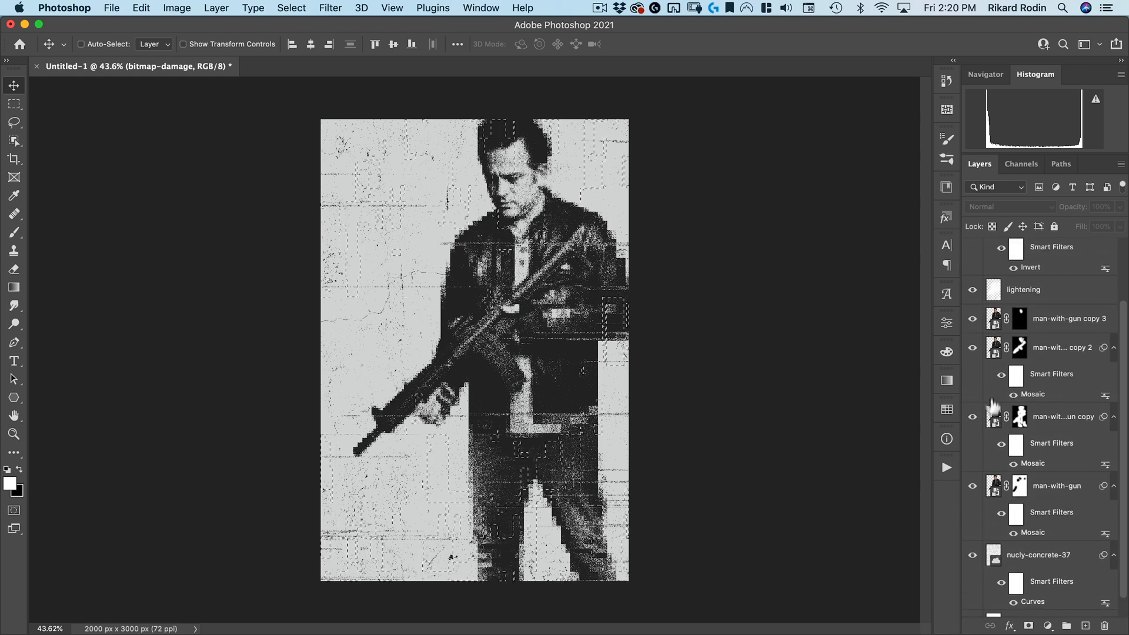
pyautogui.click(993, 417)
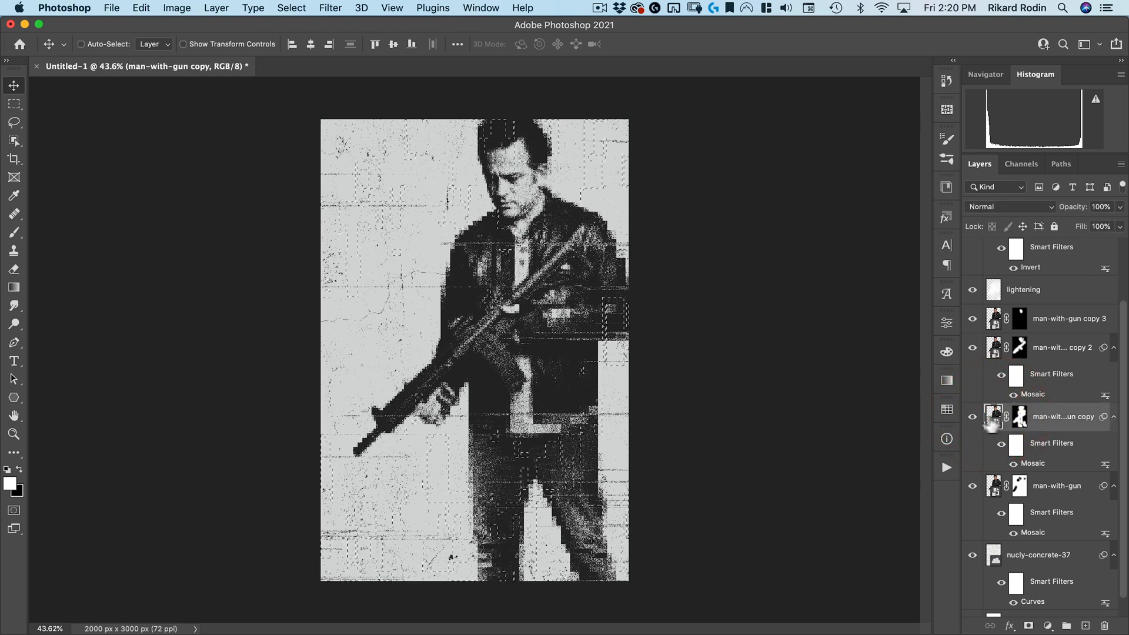
pyautogui.moveTo(994, 419); pyautogui.dragTo(1086, 625)
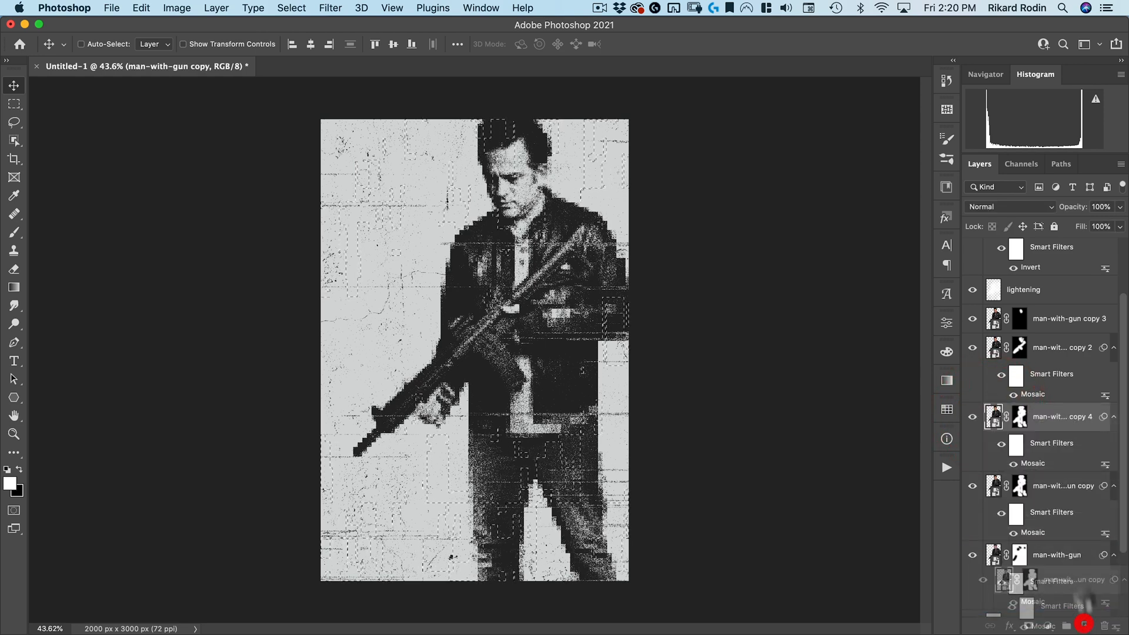
pyautogui.keyDown('alt'); pyautogui.click(1021, 418); pyautogui.keyUp('alt')
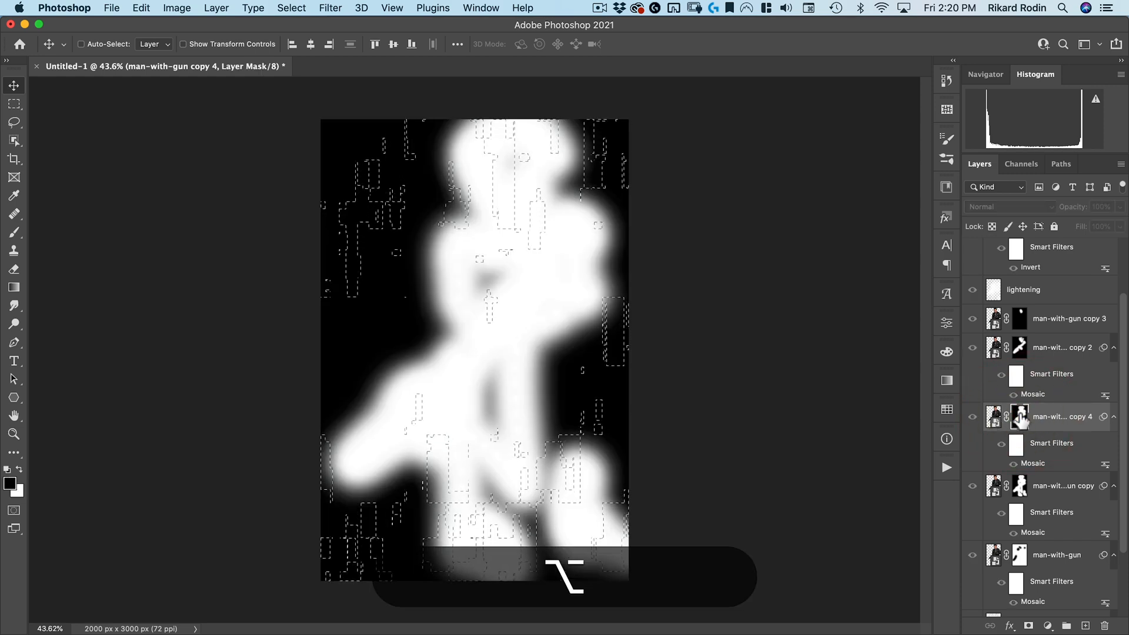
# Invert the loaded selection and fill it with black in the copy 4 layer mask, then deselect
pyautogui.press('super')
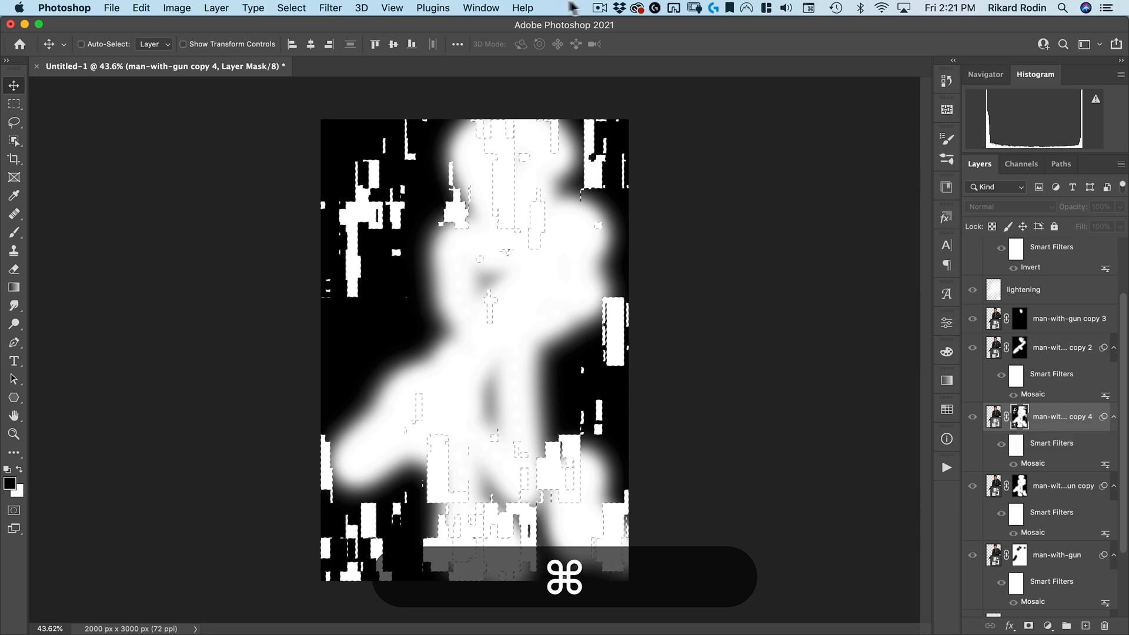
pyautogui.click(292, 8)
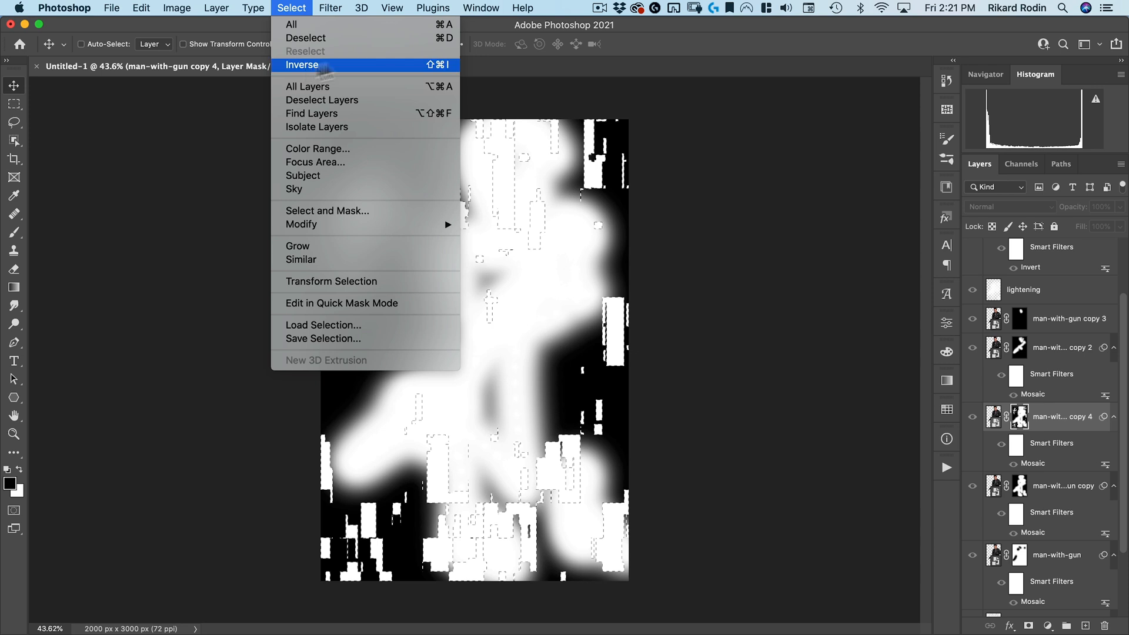
pyautogui.click(424, 67)
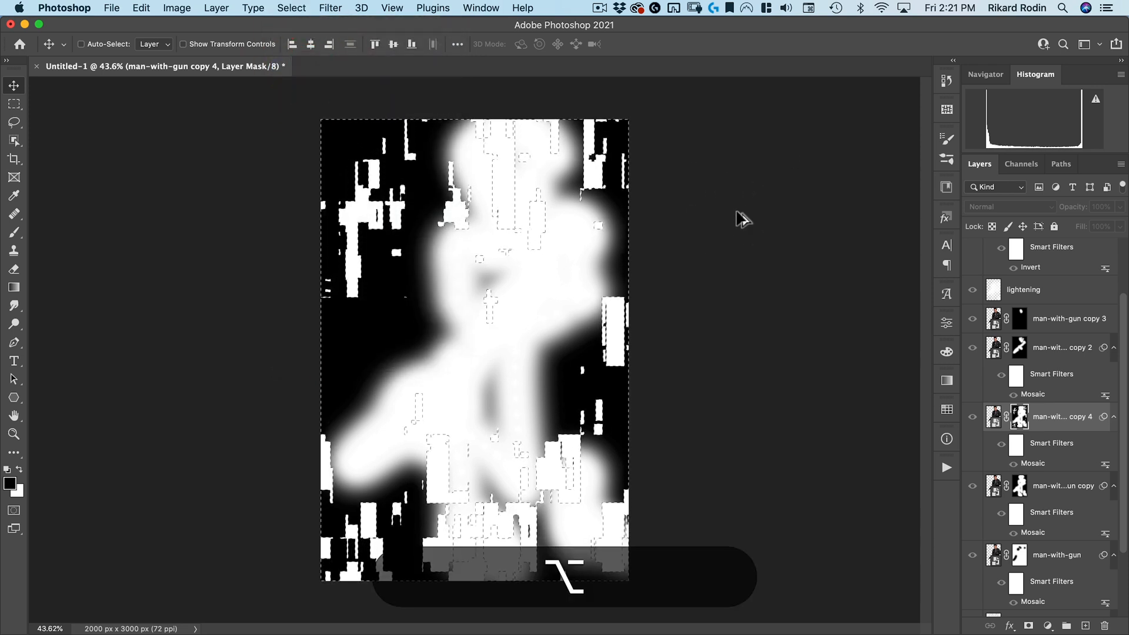
pyautogui.hotkey('alt', 'BackSpace')
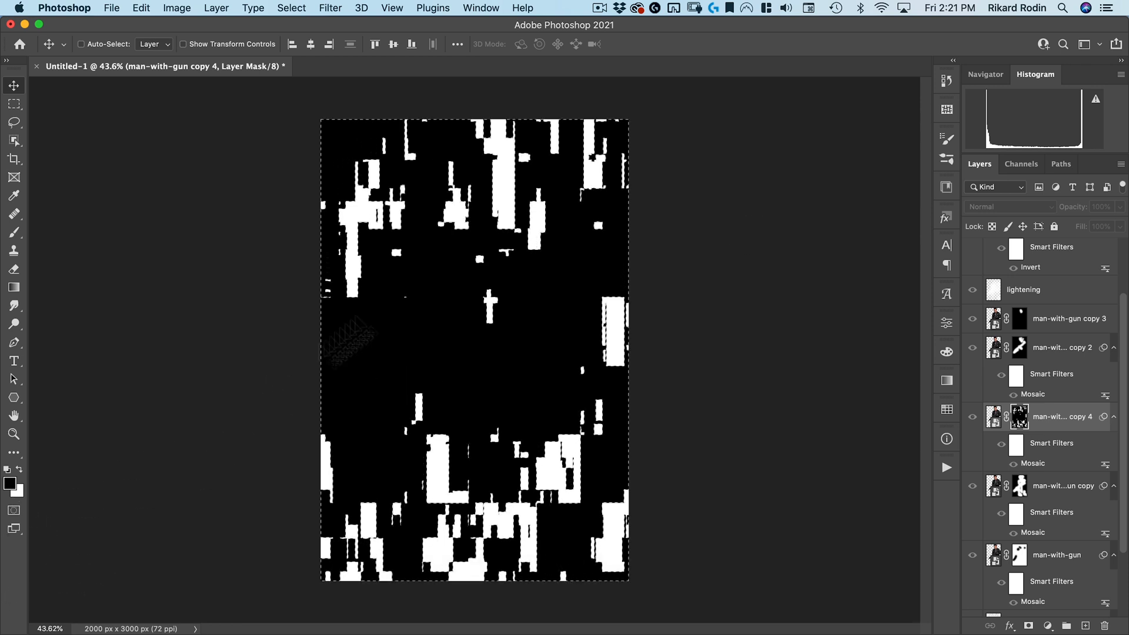
pyautogui.press('super+d')
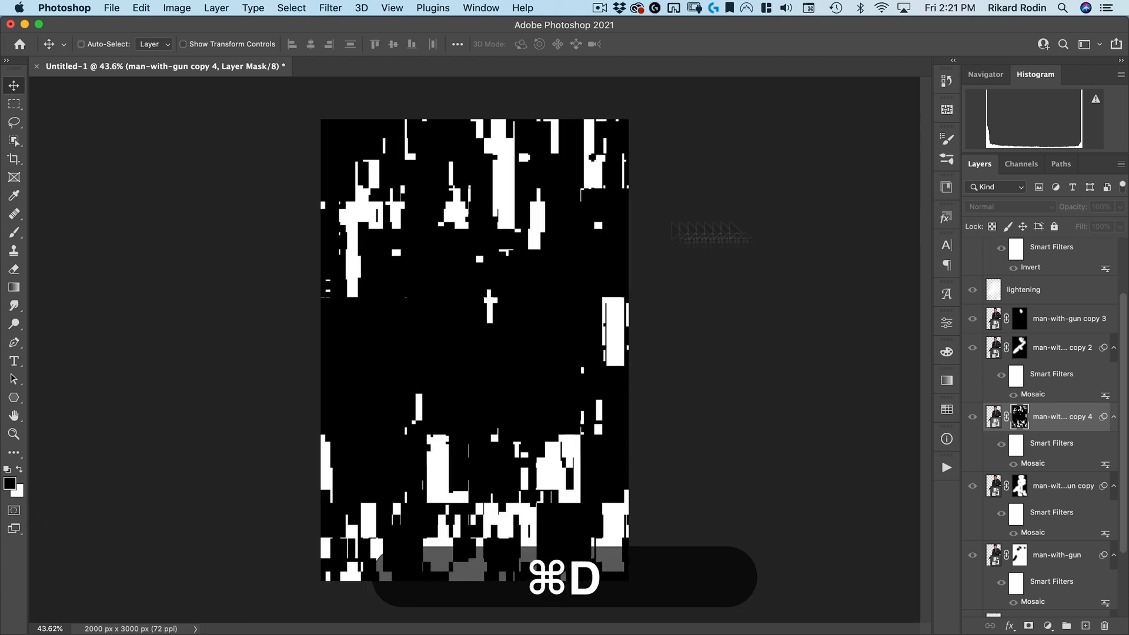
# Return to the composite image and lower the copy 4 layer's opacity to 51%
pyautogui.keyDown('alt'); pyautogui.click(1019, 418); pyautogui.keyUp('alt')
pyautogui.hotkey('alt', 'v')
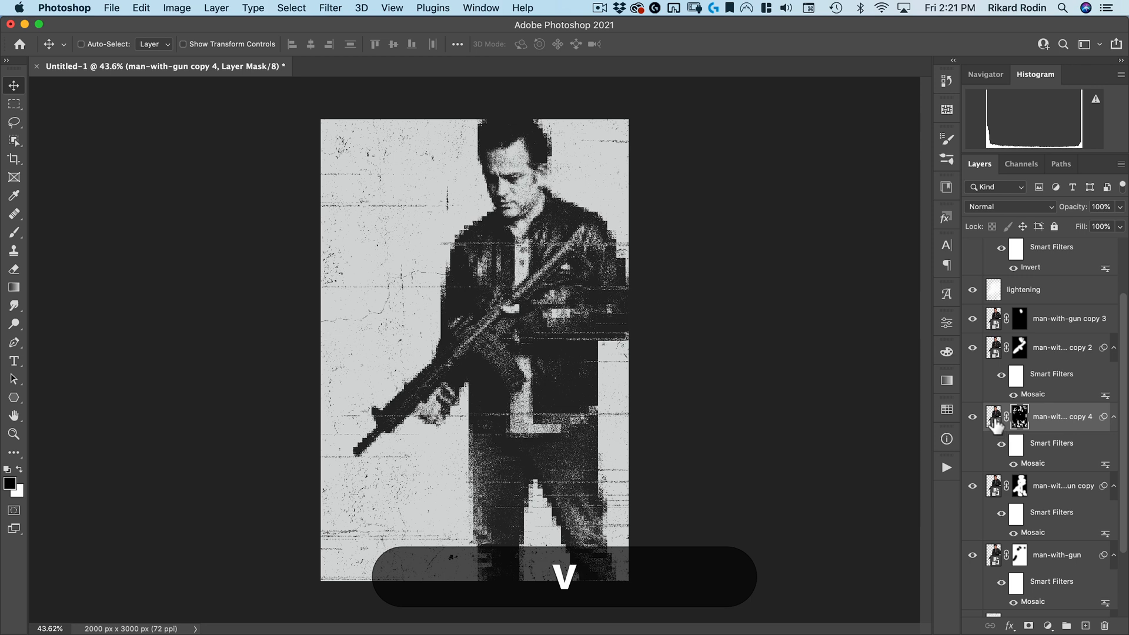
pyautogui.click(994, 417)
pyautogui.moveTo(523, 268); pyautogui.dragTo(523, 311)
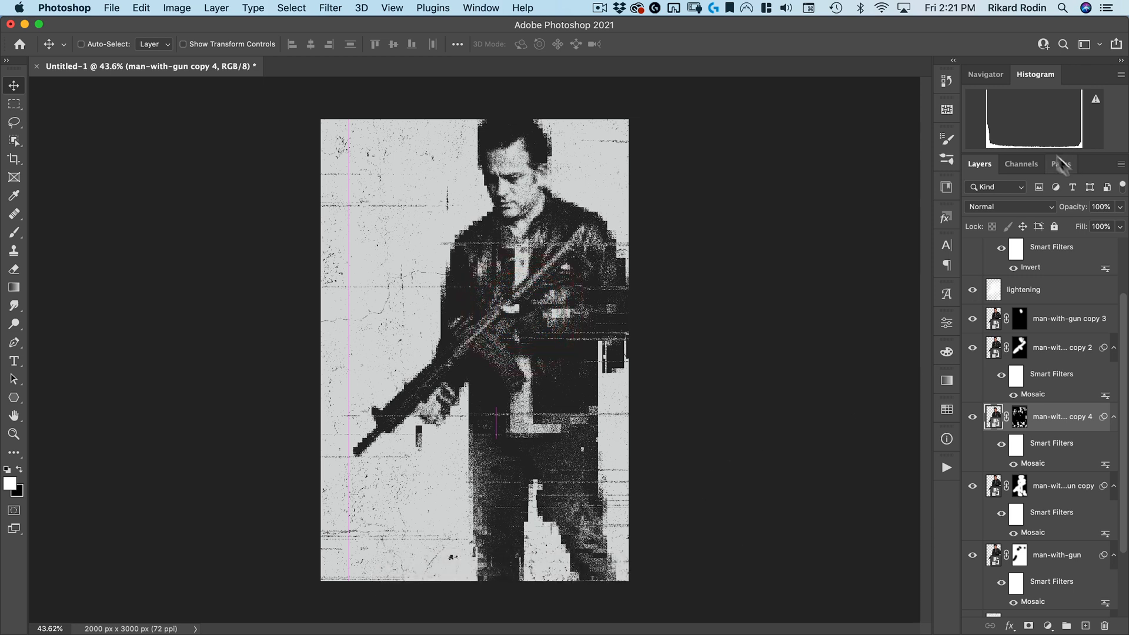
pyautogui.moveTo(1071, 213); pyautogui.dragTo(1050, 215)
pyautogui.moveTo(545, 428)
pyautogui.mouseDown()
pyautogui.moveTo(527, 446)
pyautogui.moveTo(539, 449)
pyautogui.moveTo(533, 430)
pyautogui.mouseUp()
pyautogui.moveTo(1076, 216)
pyautogui.mouseDown()
pyautogui.moveTo(1053, 219)
pyautogui.moveTo(1063, 215)
pyautogui.mouseUp()
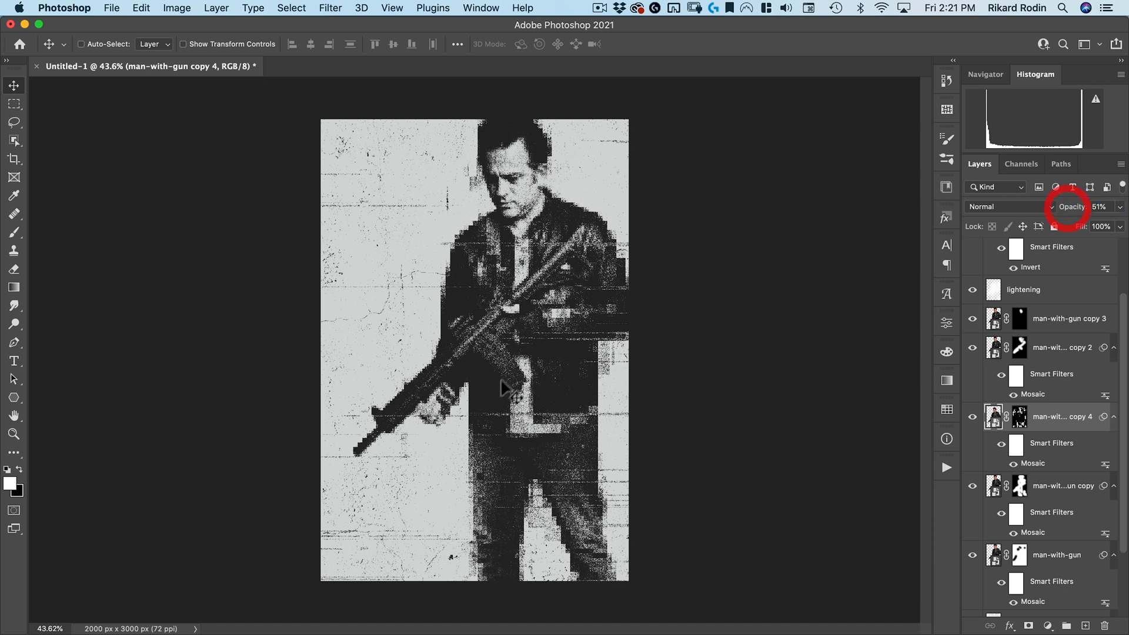
pyautogui.moveTo(511, 387); pyautogui.dragTo(512, 386)
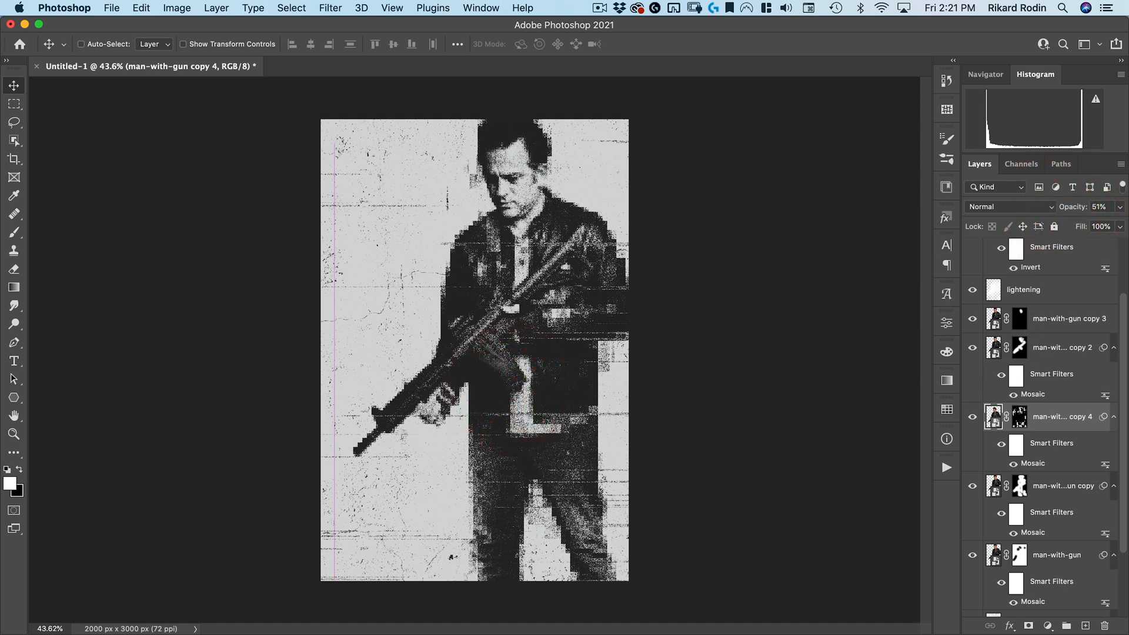
# Add a two-line text "MARK" / "WAHLBERG" near the poster's upper-left corner, above the bitmap-damage layer
pyautogui.scroll(3, 1047, 307)
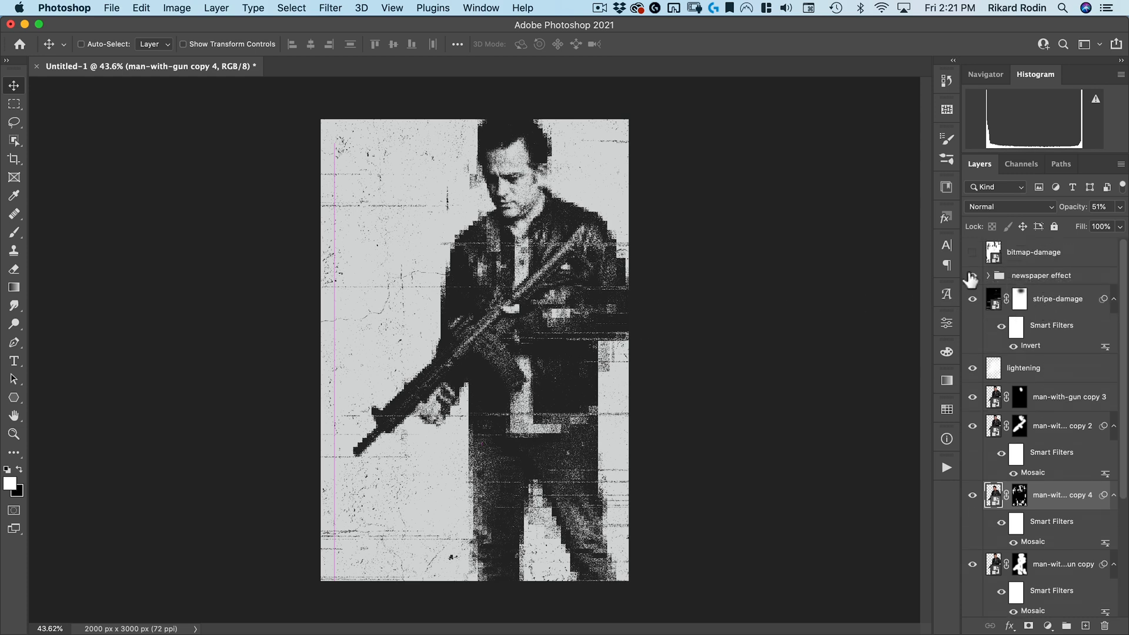
pyautogui.click(974, 275)
pyautogui.click(973, 276)
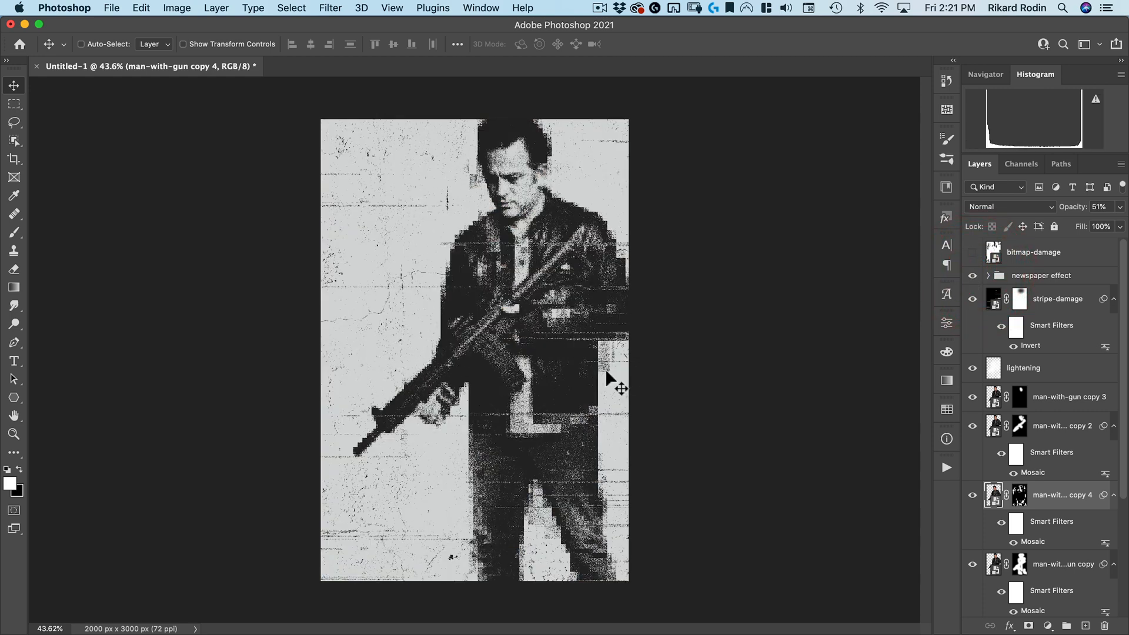
pyautogui.click(1057, 259)
pyautogui.moveTo(1001, 276); pyautogui.dragTo(362, 176)
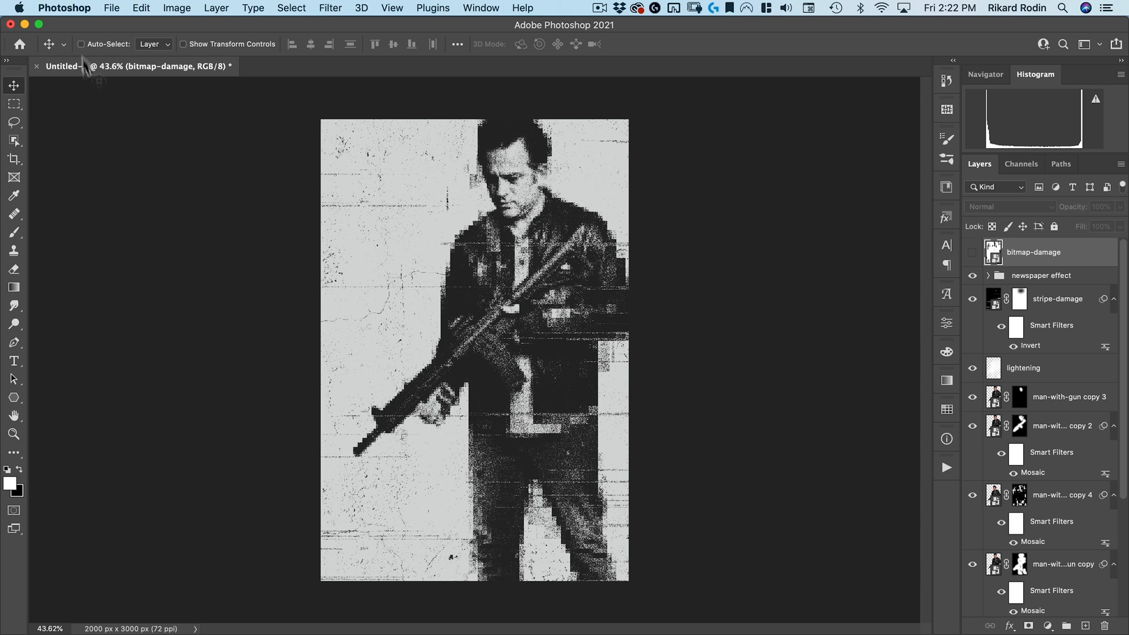
pyautogui.click(15, 365)
pyautogui.click(19, 469)
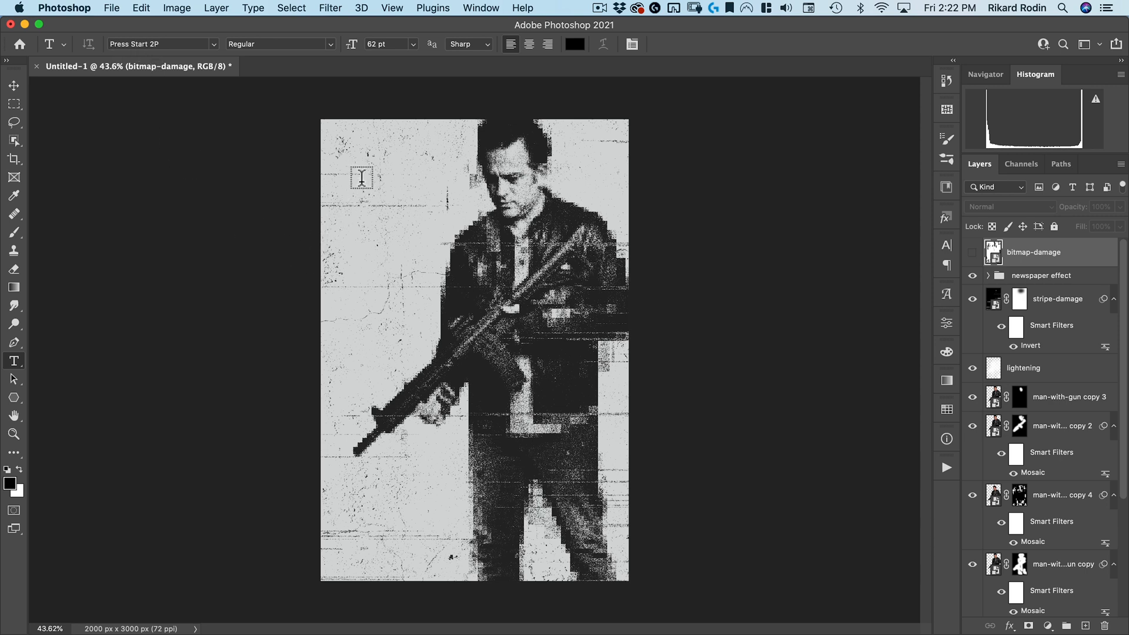
pyautogui.click(361, 181)
pyautogui.write('MARK')
pyautogui.hotkey('shift', 'Return')
pyautogui.write('WAHLBERG')
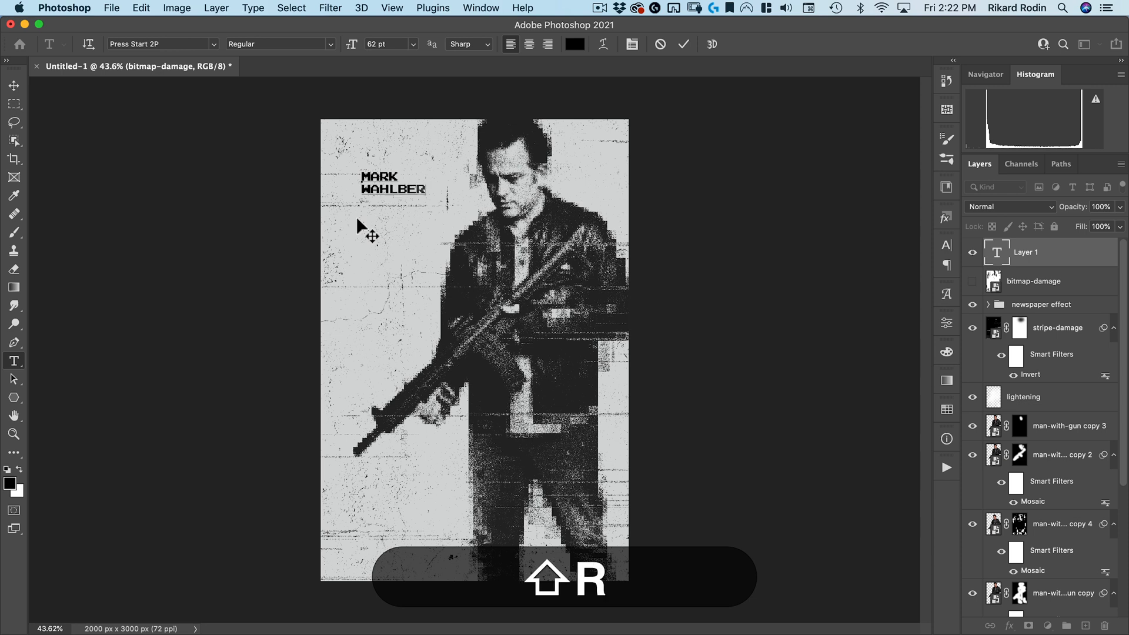
pyautogui.press('shift+KP_Enter')
# Duplicate the name text and move the copy down to the poster's lower-left corner
pyautogui.hotkey('shift', 'v')
pyautogui.press('shift+super+t')
pyautogui.press('alt+shift+super+t')
pyautogui.moveTo(351, 164); pyautogui.dragTo(383, 541)
pyautogui.doubleClick(376, 157)
pyautogui.moveTo(381, 171); pyautogui.dragTo(384, 552)
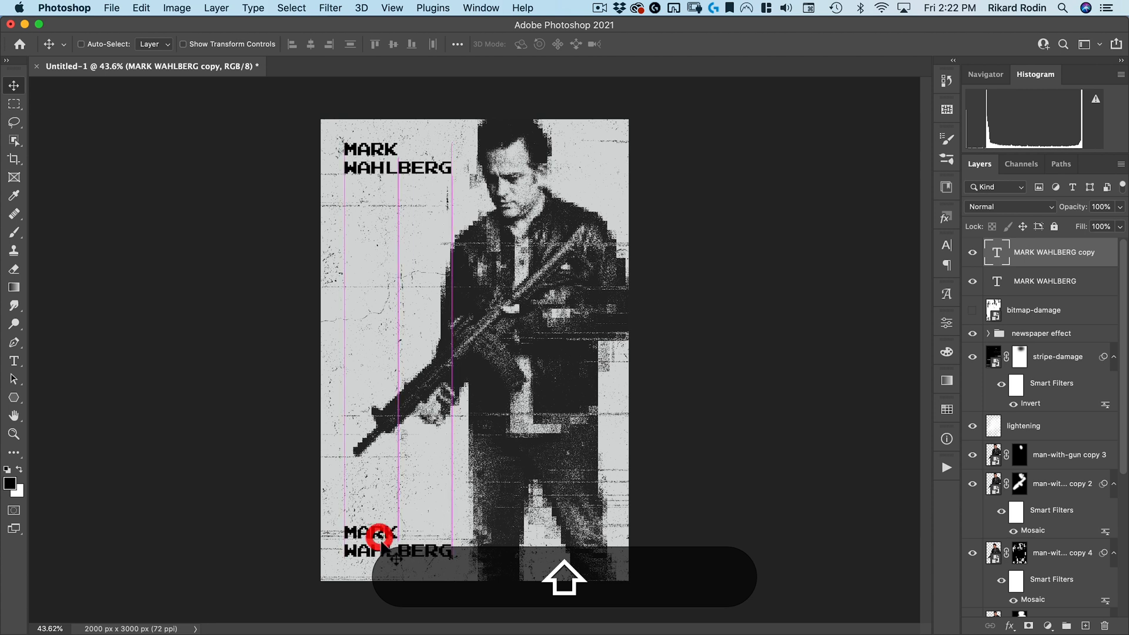
# Replace the copied text's content with "AUGUST 17"
pyautogui.hotkey('shift', 't')
pyautogui.click(370, 537)
pyautogui.press('super+a')
pyautogui.write('AUGUST 17')
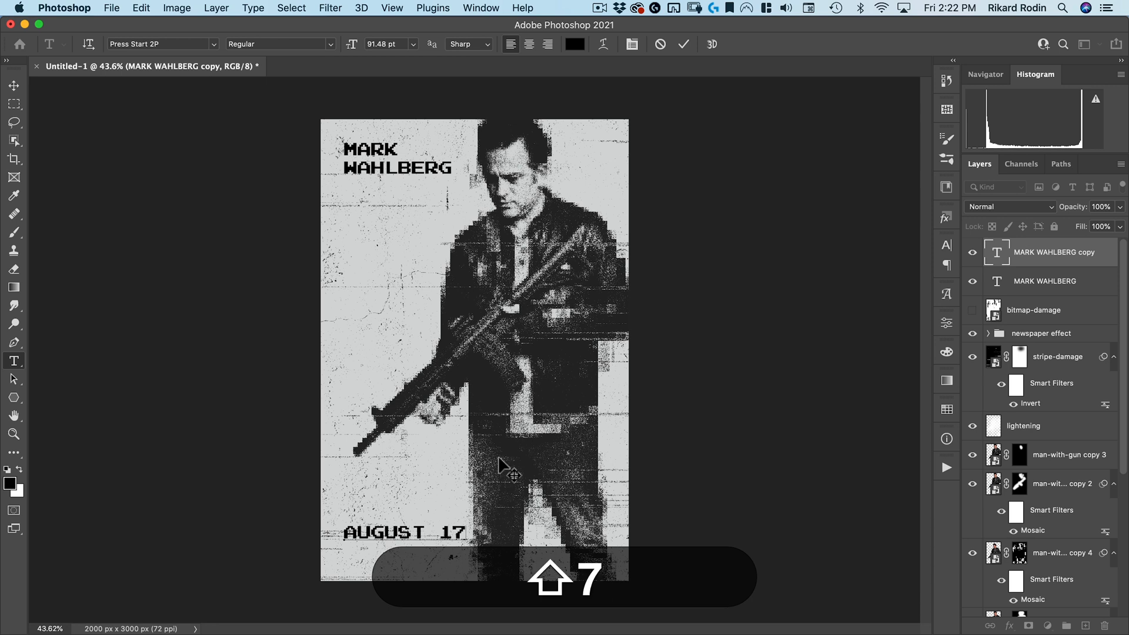
# Tighten the letter spacing of the "AUGUST 17" text and commit the edit
pyautogui.hotkey('shift', 'Left')
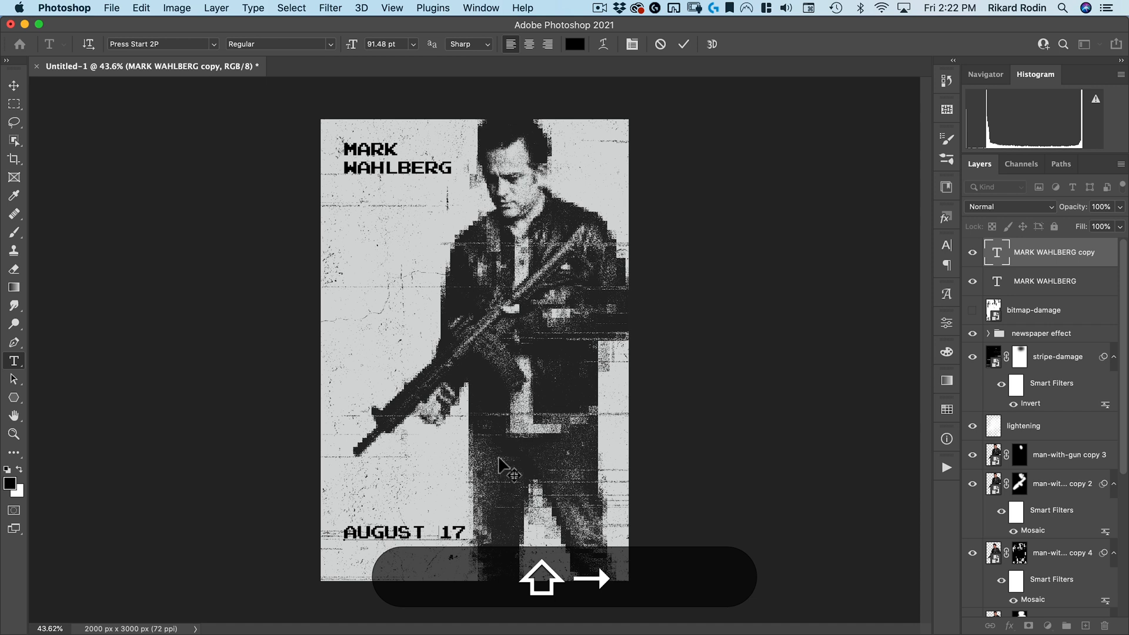
pyautogui.hotkey('shift', 'Left')
pyautogui.hotkey('alt', 'shift', 'Left')
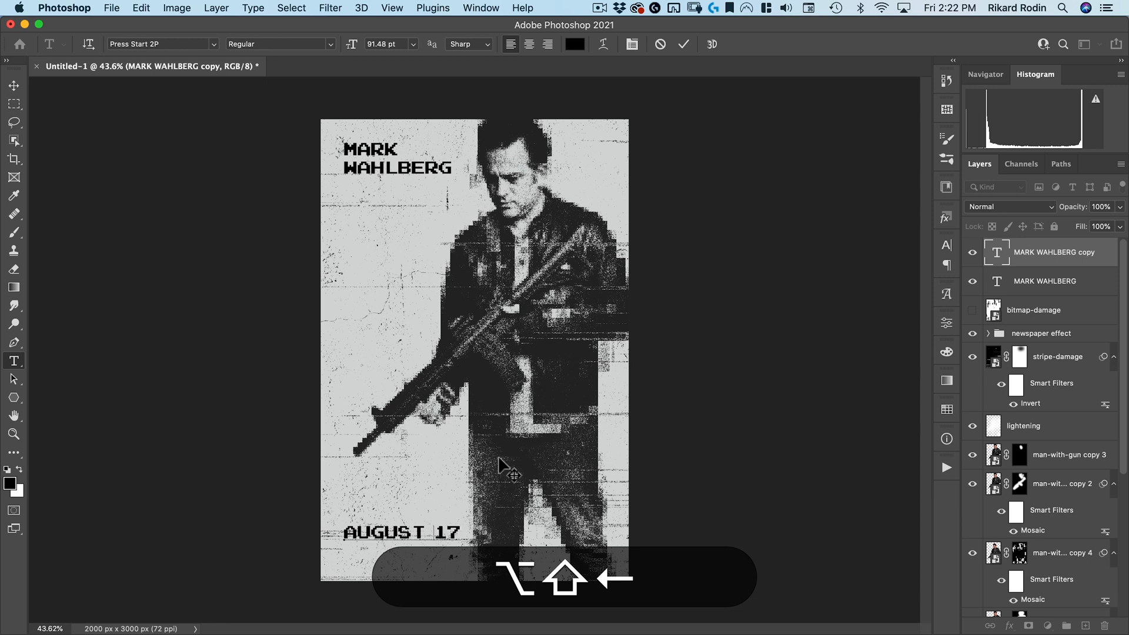
pyautogui.hotkey('shift', 'Left')
pyautogui.hotkey('alt', 'shift', 'Left')
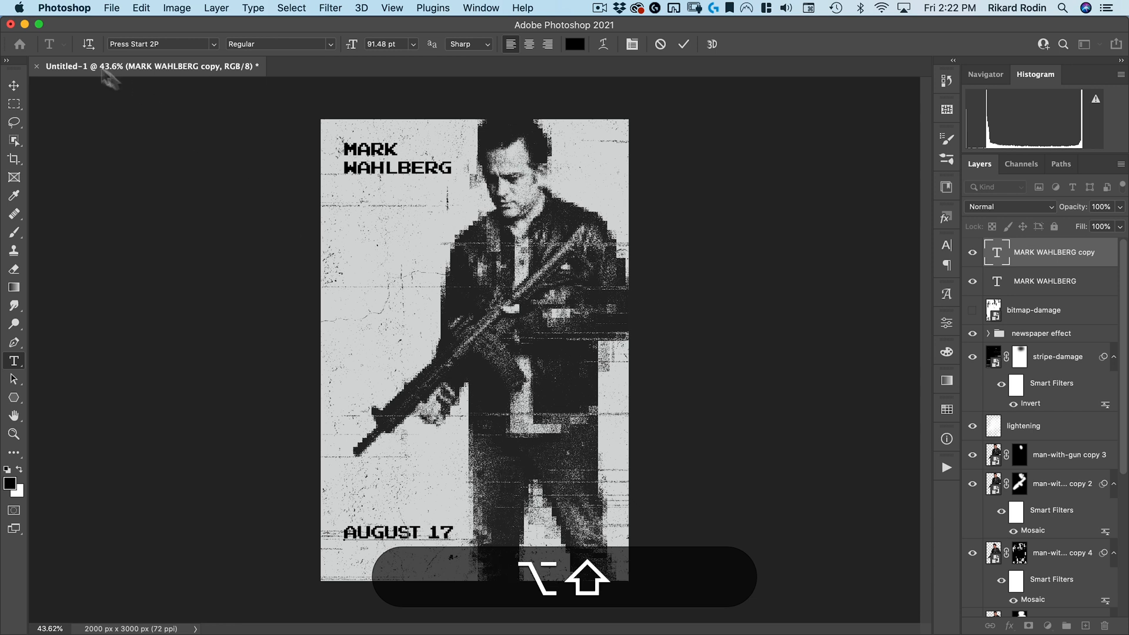
pyautogui.keyDown('shift'); pyautogui.click(14, 85); pyautogui.keyUp('shift')
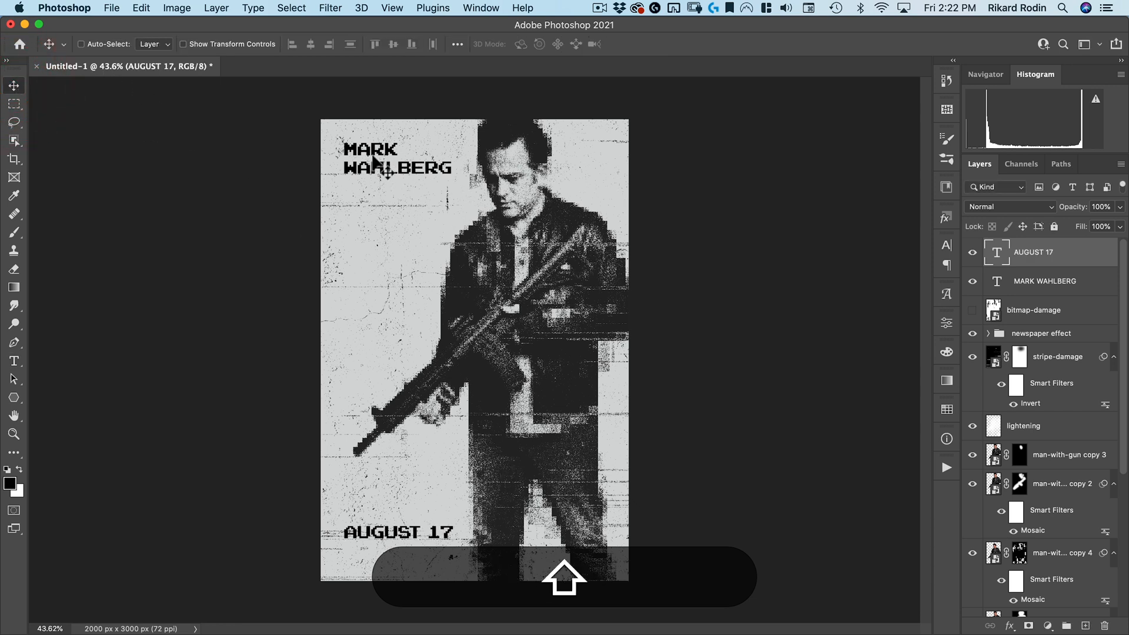
# Move both text layers below the newspaper effect group and set their opacity to 77%
pyautogui.keyDown('shift'); pyautogui.click(1040, 282); pyautogui.keyUp('shift')
pyautogui.moveTo(1047, 283); pyautogui.dragTo(1050, 340)
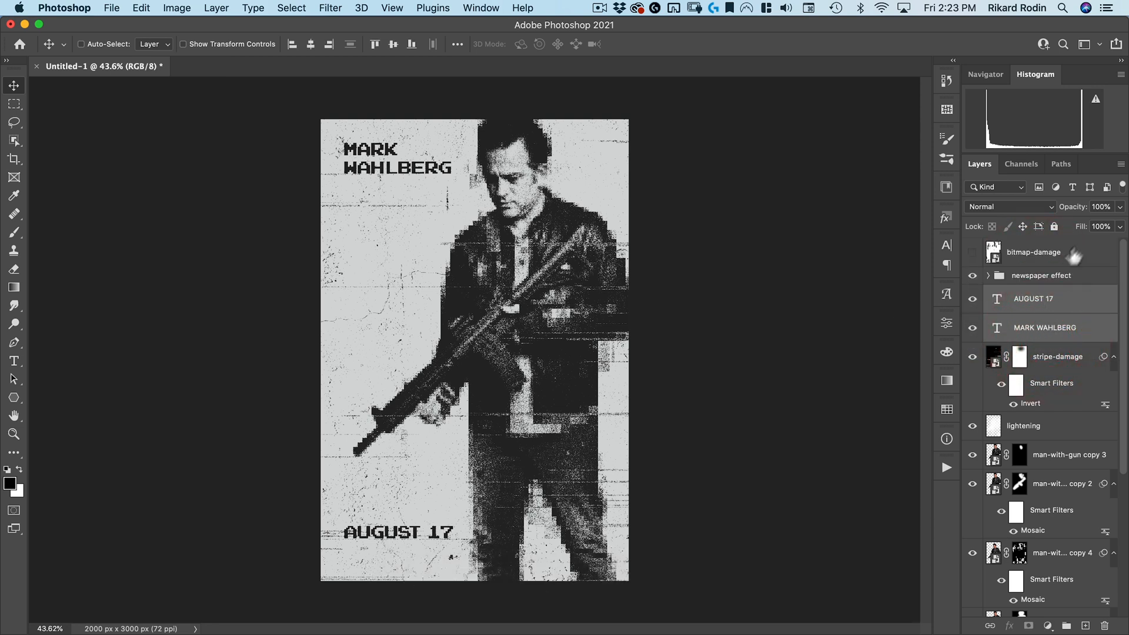
pyautogui.moveTo(1078, 217); pyautogui.dragTo(1059, 223)
pyautogui.moveTo(383, 155); pyautogui.dragTo(460, 130)
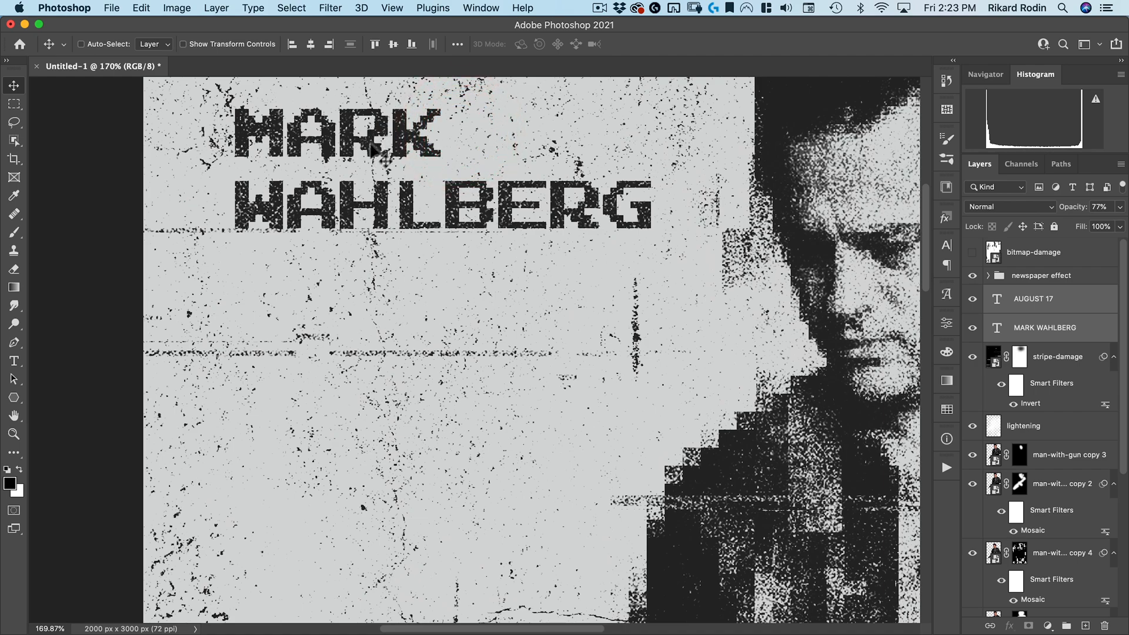
pyautogui.moveTo(449, 206); pyautogui.dragTo(374, 241)
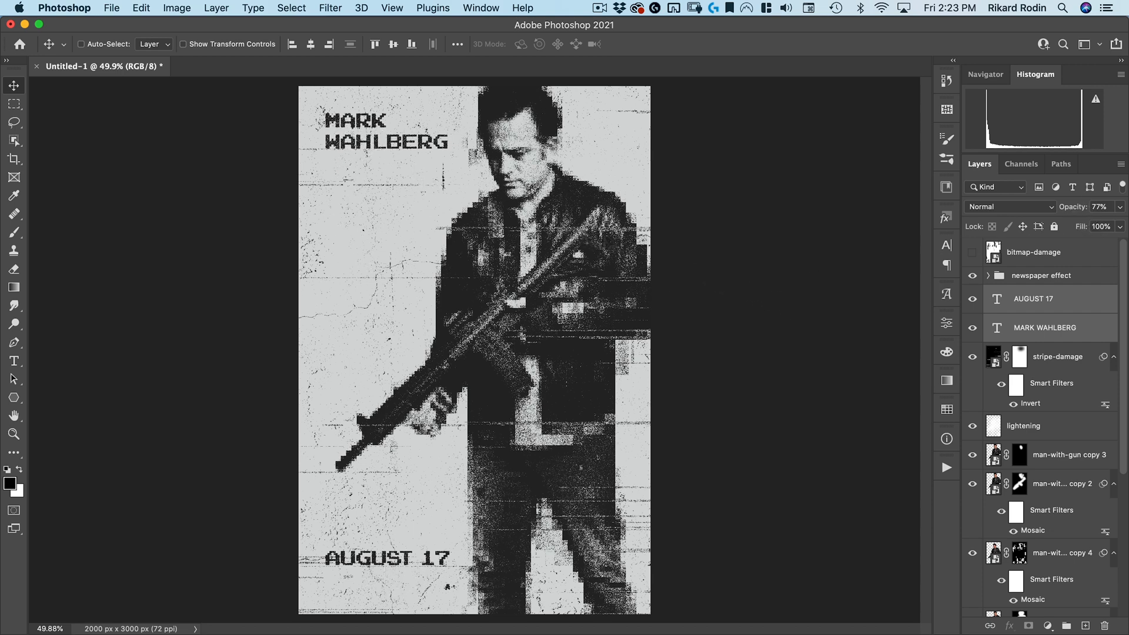
# Set the Type tool's color to red and its font to Swiss 911 BT Ultra Compressed
pyautogui.click(1043, 248)
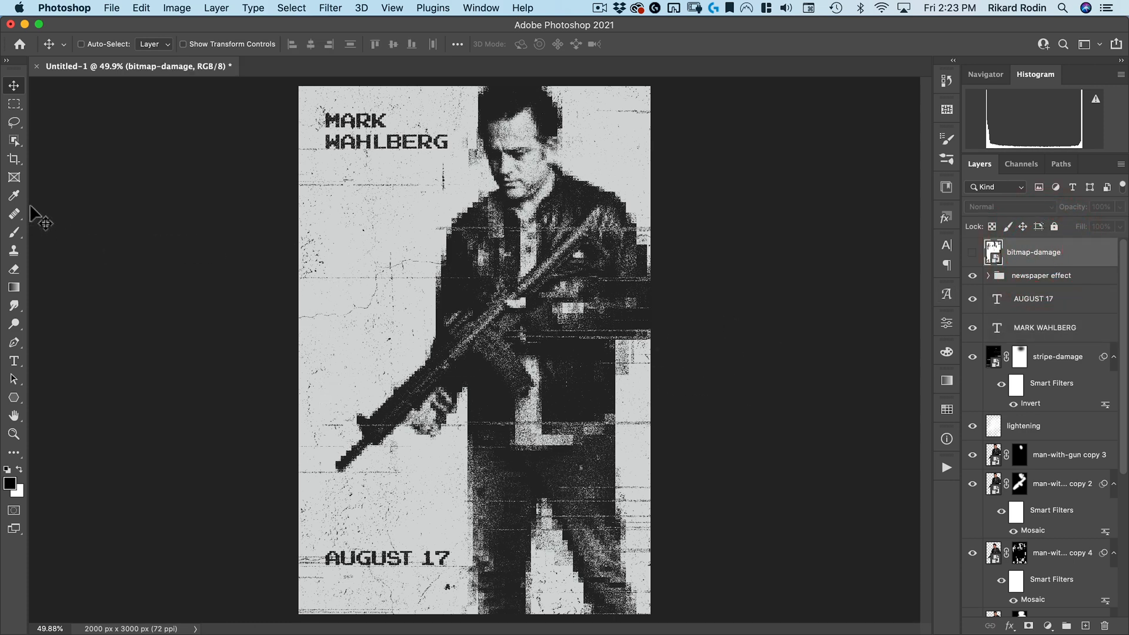
pyautogui.click(14, 360)
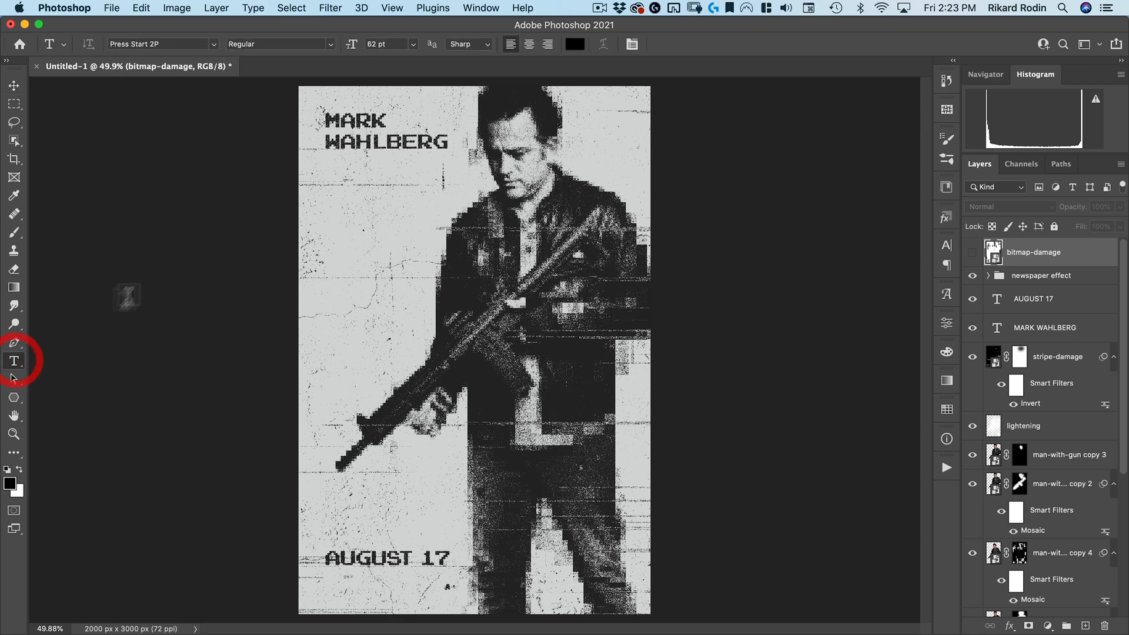
pyautogui.click(9, 484)
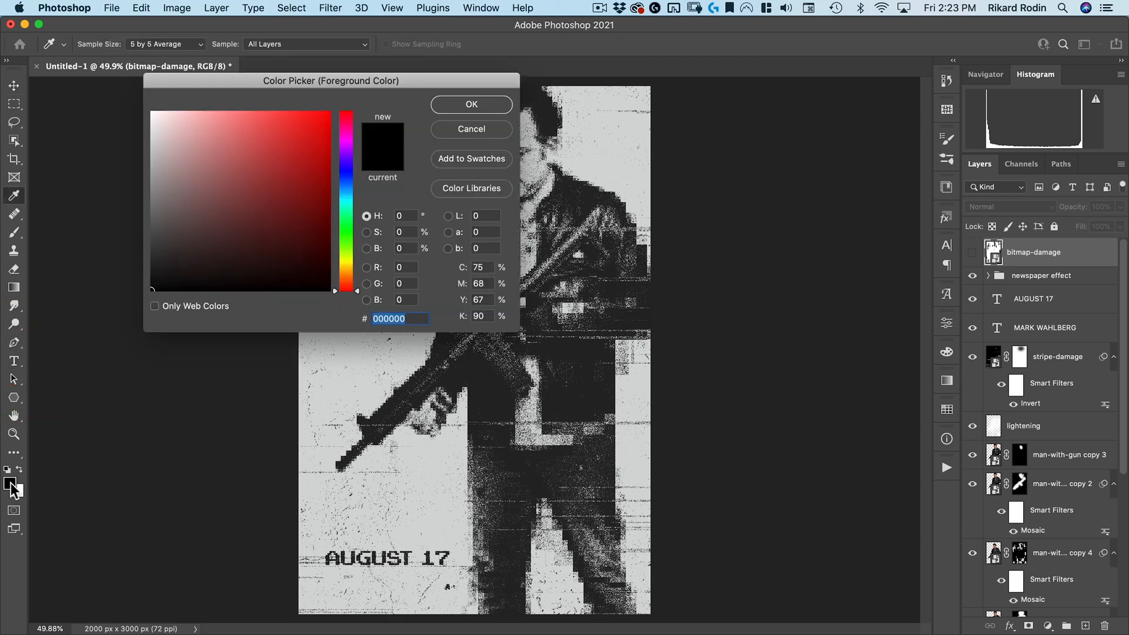
pyautogui.click(330, 141)
pyautogui.click(488, 104)
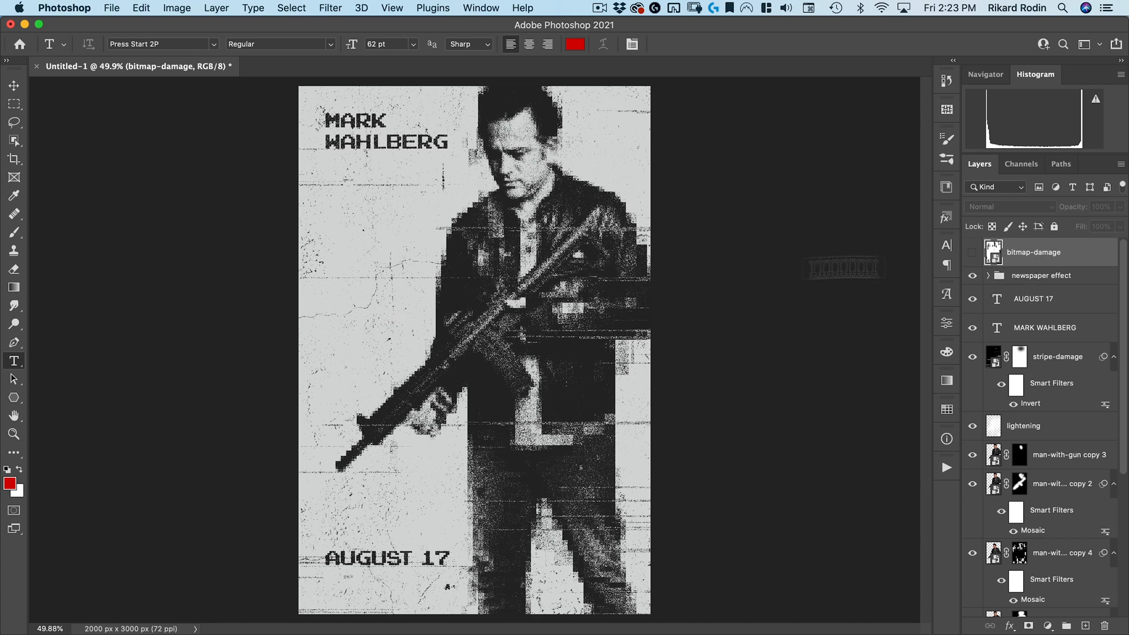
pyautogui.click(170, 43)
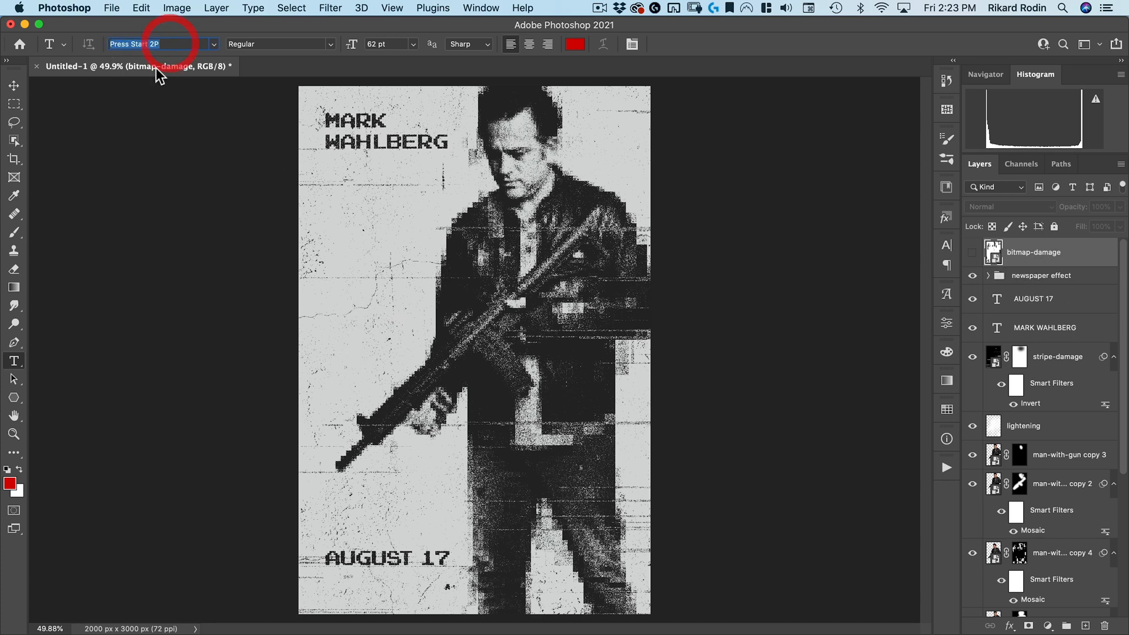
pyautogui.write('SW')
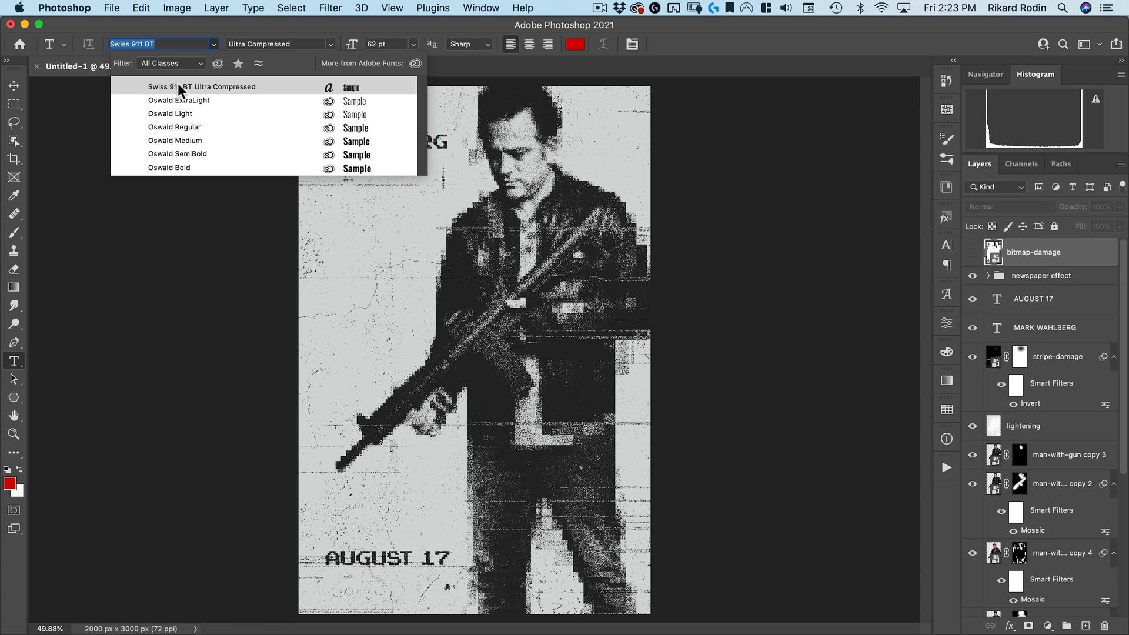
pyautogui.click(188, 85)
# Add a "MILE 22" text layer on the left of the poster and set its tracking to 0
pyautogui.click(358, 345)
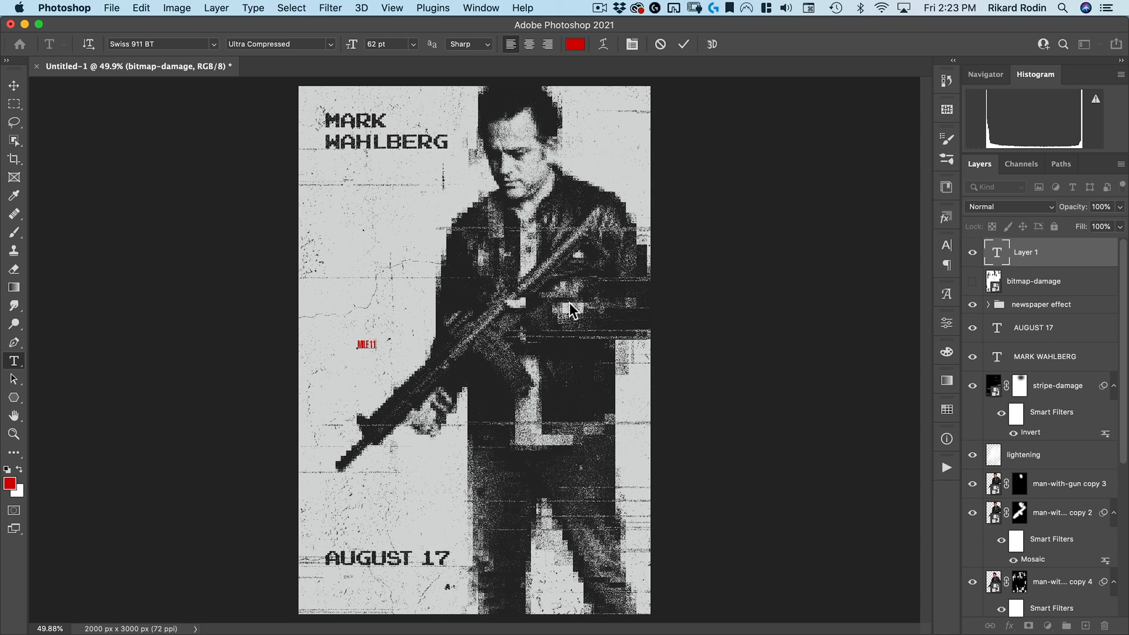
pyautogui.press('super+a')
pyautogui.click(632, 45)
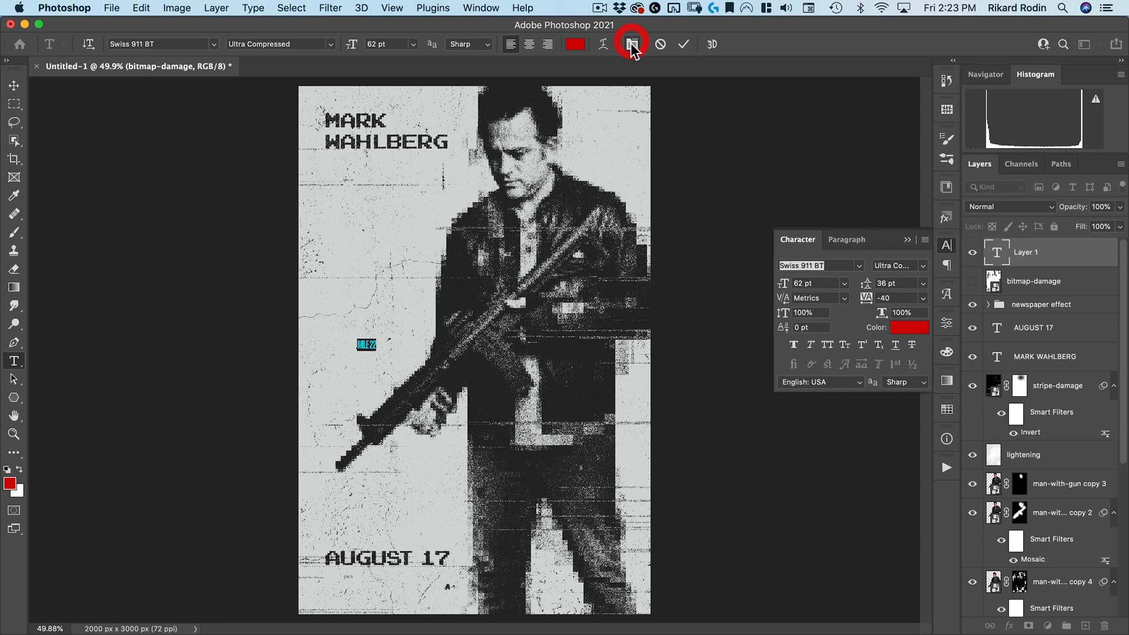
pyautogui.click(866, 299)
pyautogui.write('0')
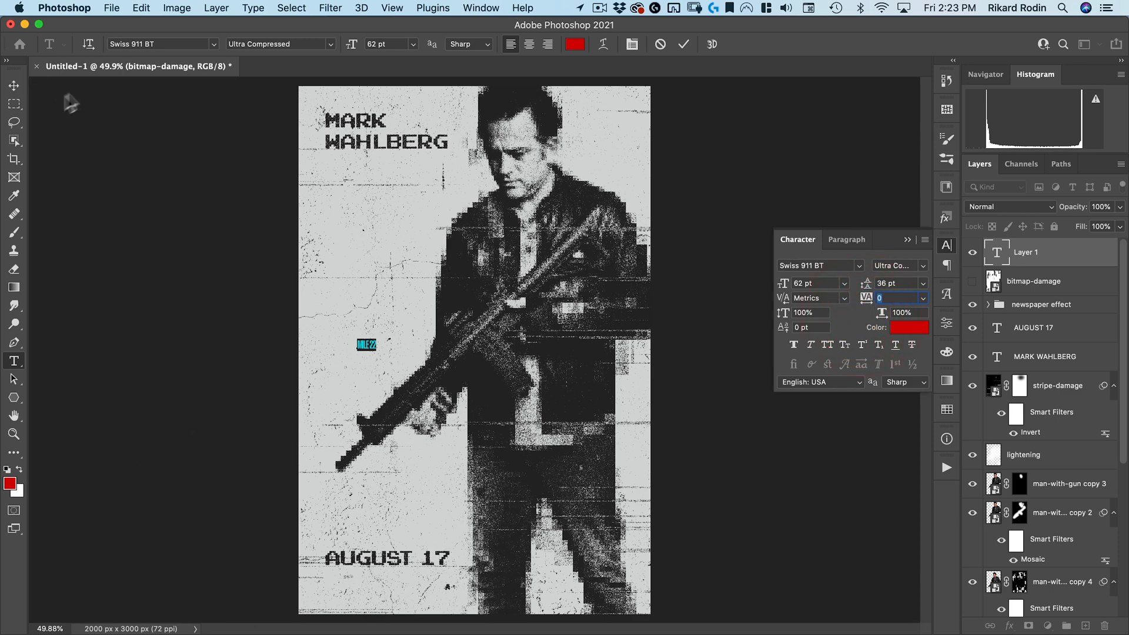
# Scale the "MILE 22" text to about 1439% and position it across the middle of the poster
pyautogui.click(15, 87)
pyautogui.click(386, 345)
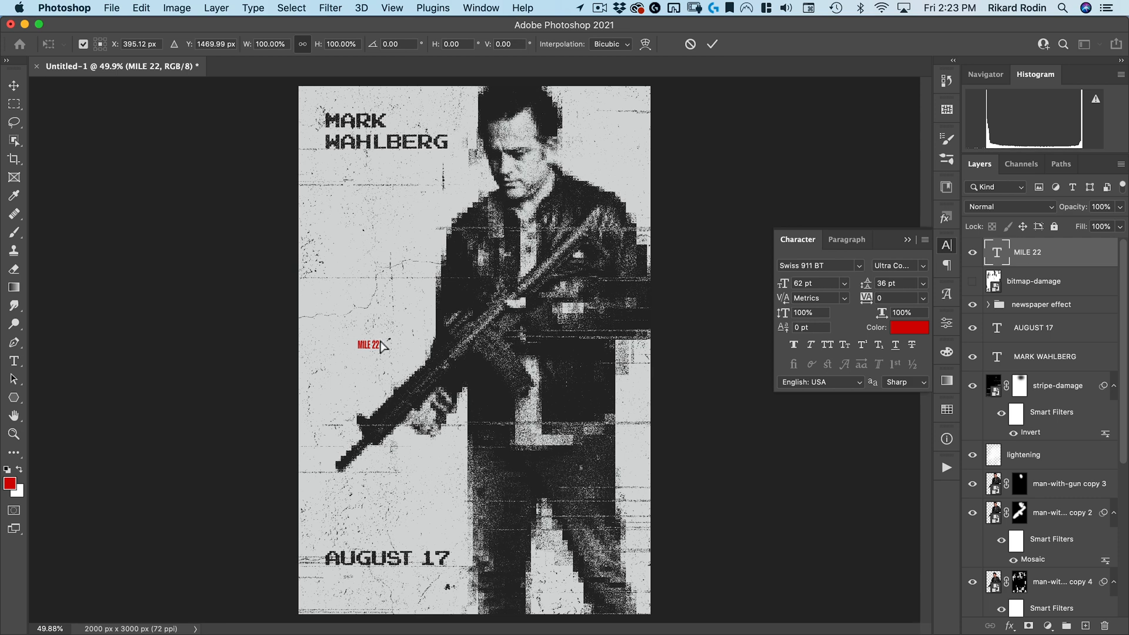
pyautogui.moveTo(376, 338); pyautogui.dragTo(619, 170)
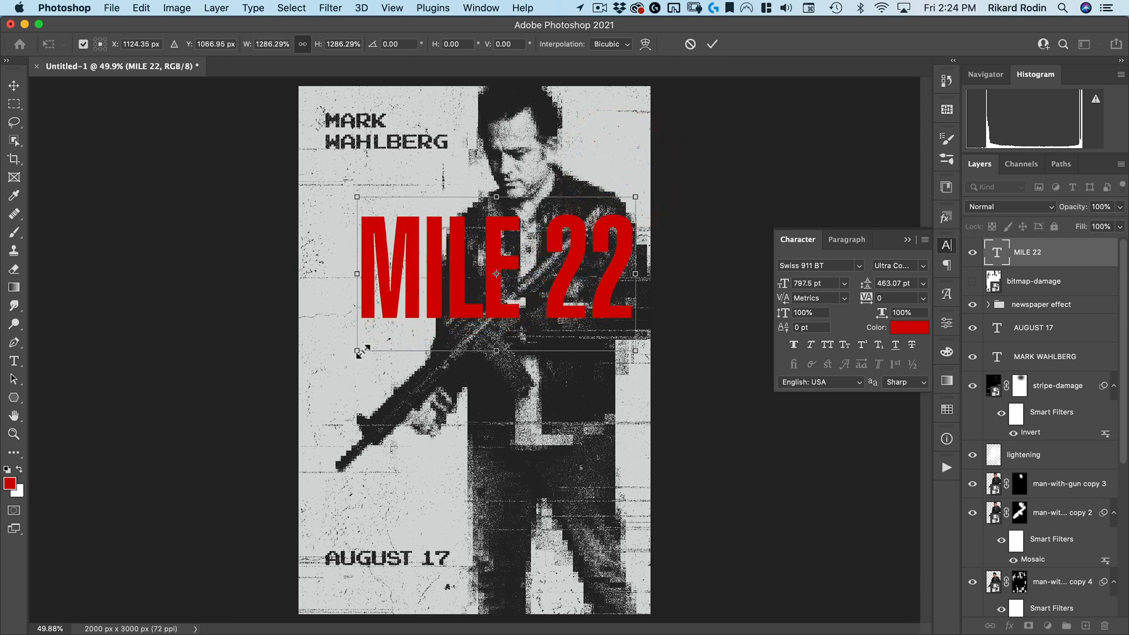
pyautogui.moveTo(341, 361)
pyautogui.mouseDown()
pyautogui.moveTo(312, 471)
pyautogui.moveTo(328, 371)
pyautogui.mouseUp()
pyautogui.moveTo(564, 291); pyautogui.dragTo(565, 354)
pyautogui.moveTo(561, 348); pyautogui.dragTo(561, 349)
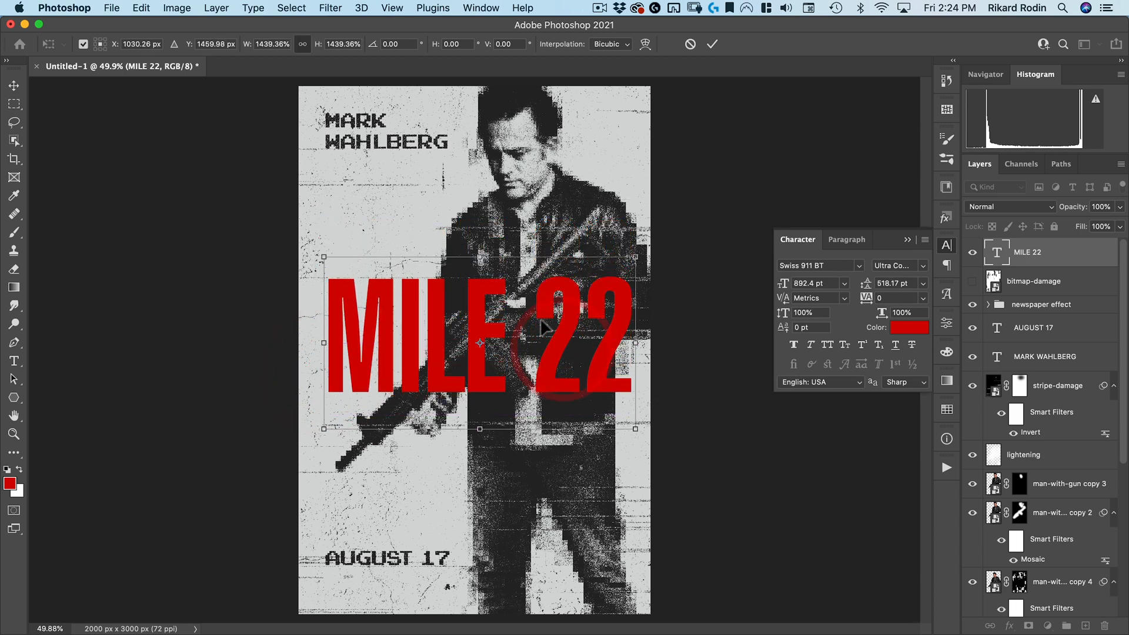
# Commit the scaled MILE 22 text and close the Character panel, keeping the text layer at the top
pyautogui.press('Return')
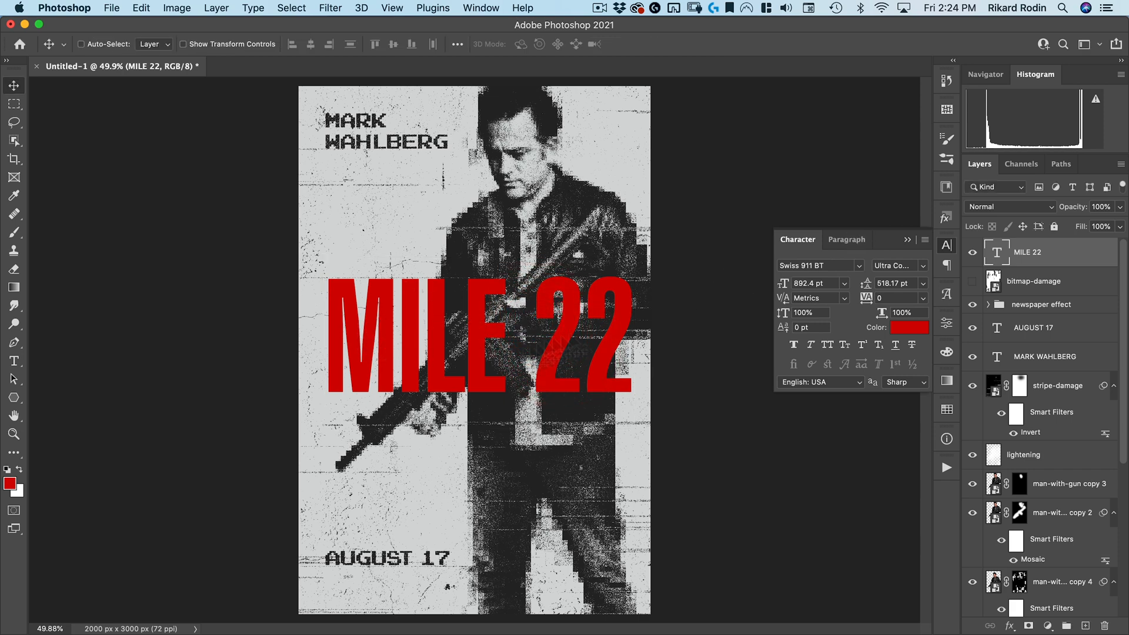
pyautogui.click(944, 247)
pyautogui.moveTo(1050, 254); pyautogui.dragTo(1044, 310)
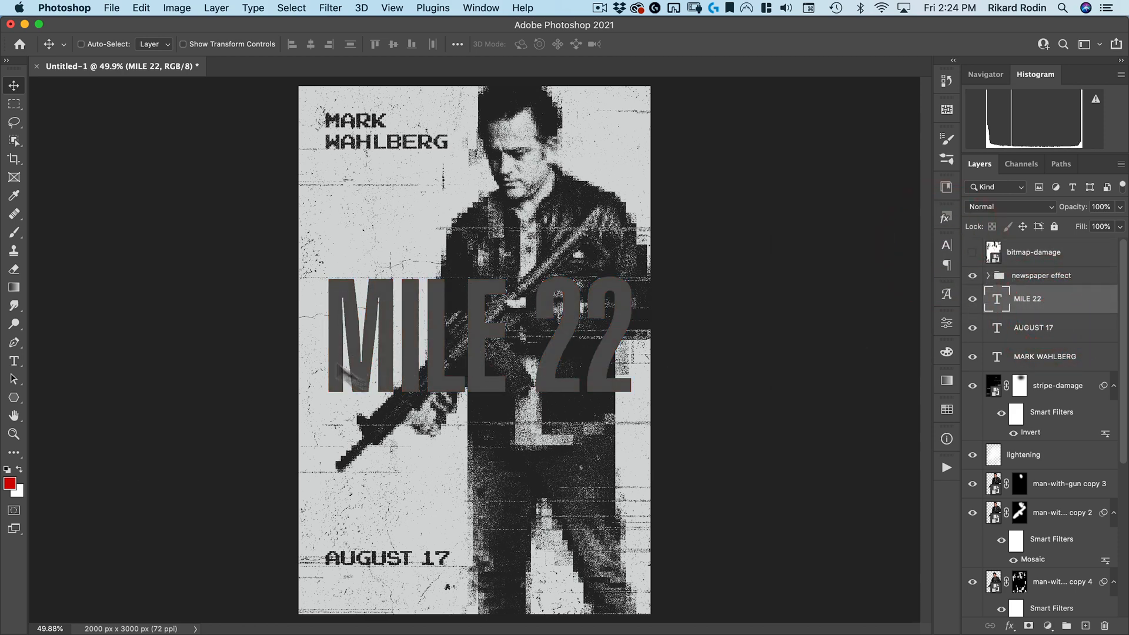
pyautogui.moveTo(1028, 299); pyautogui.dragTo(1036, 247)
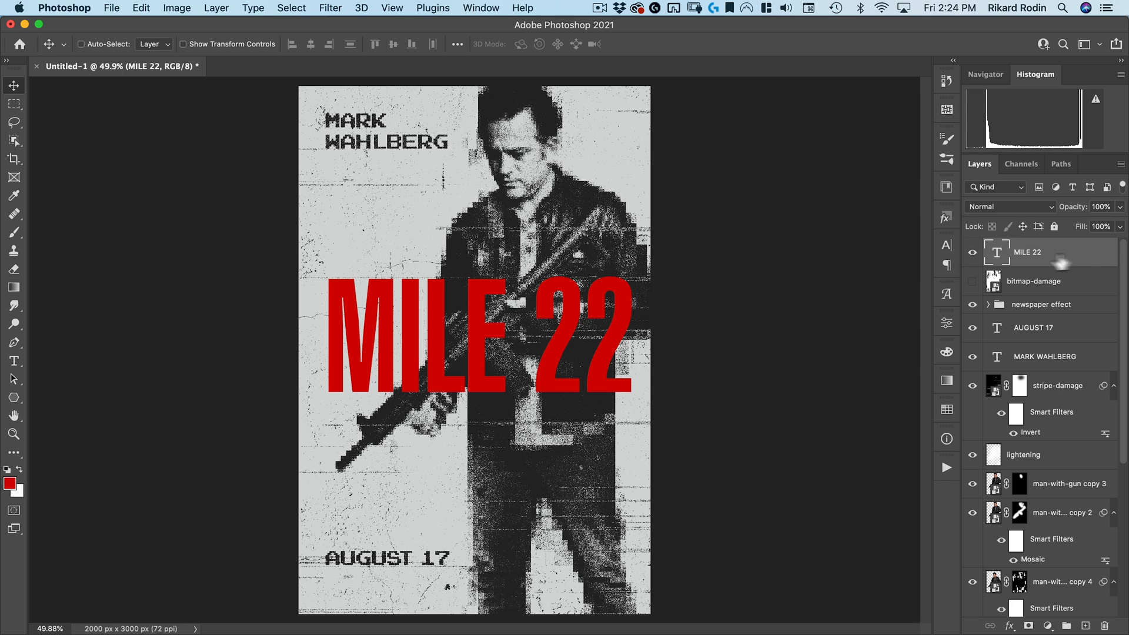
pyautogui.press('space')
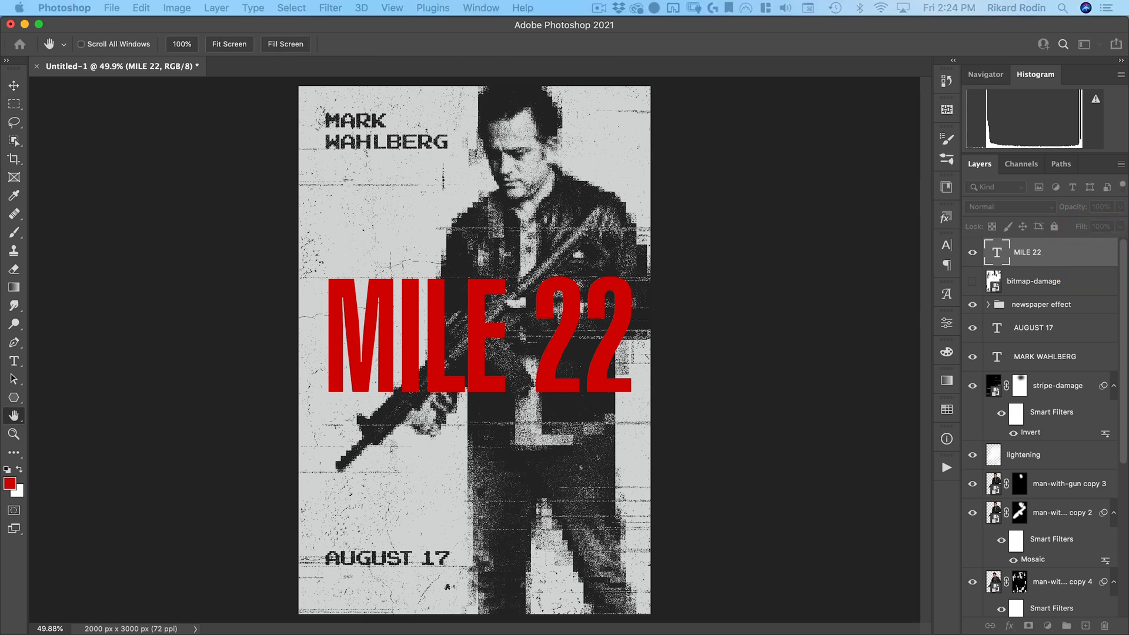
pyautogui.moveTo(690, 147); pyautogui.dragTo(780, 27)
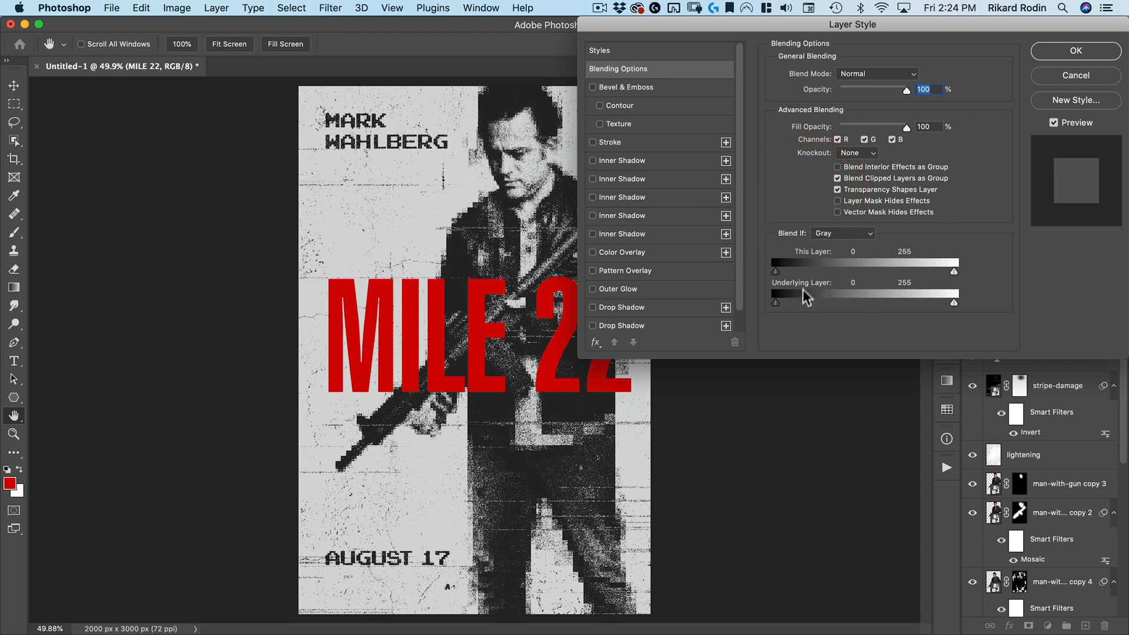
pyautogui.moveTo(779, 302)
pyautogui.mouseDown()
pyautogui.moveTo(805, 298)
pyautogui.moveTo(774, 301)
pyautogui.mouseUp()
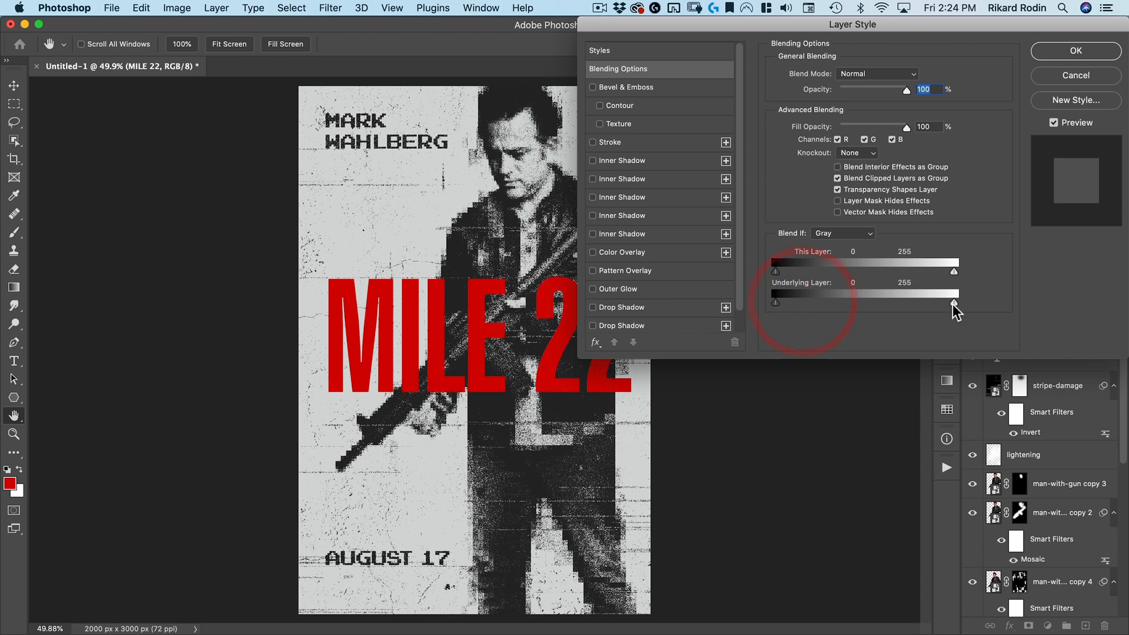
pyautogui.moveTo(925, 305)
pyautogui.mouseDown()
pyautogui.moveTo(914, 306)
pyautogui.moveTo(924, 304)
pyautogui.mouseUp()
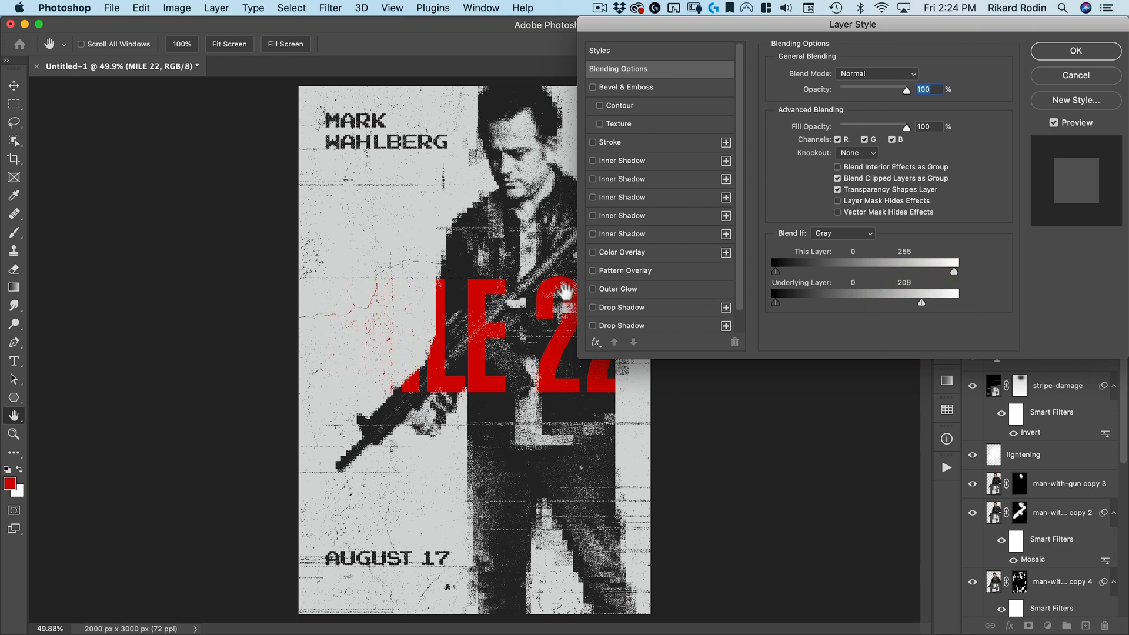
pyautogui.moveTo(680, 38); pyautogui.dragTo(247, 76)
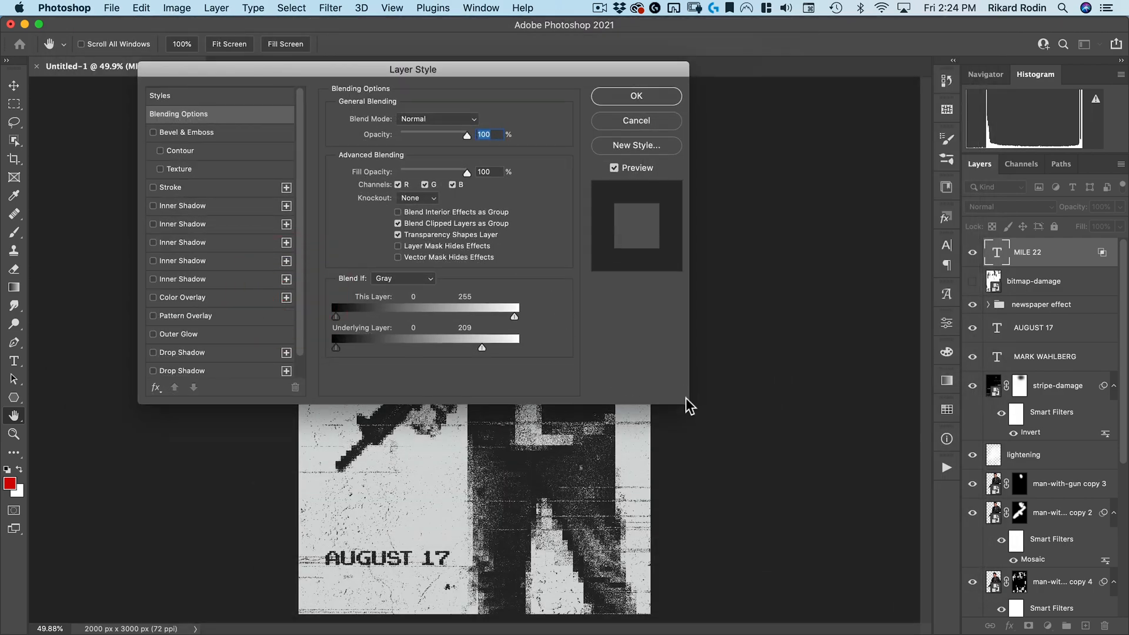
pyautogui.moveTo(496, 79); pyautogui.dragTo(807, 219)
pyautogui.click(864, 323)
pyautogui.click(229, 141)
pyautogui.click(165, 126)
pyautogui.click(975, 270)
pyautogui.moveTo(118, 66); pyautogui.dragTo(167, 76)
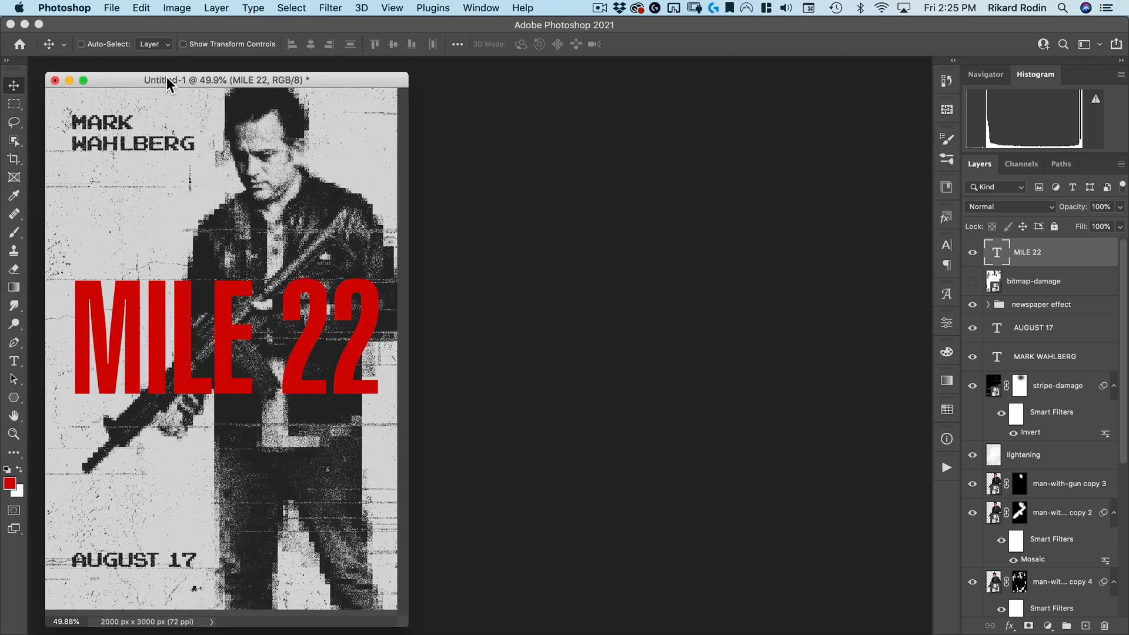
# Set the MILE 22 layer's Blend If underlying-layer sliders to about 55 and 216
pyautogui.doubleClick(1103, 258)
pyautogui.moveTo(591, 218); pyautogui.dragTo(528, 143)
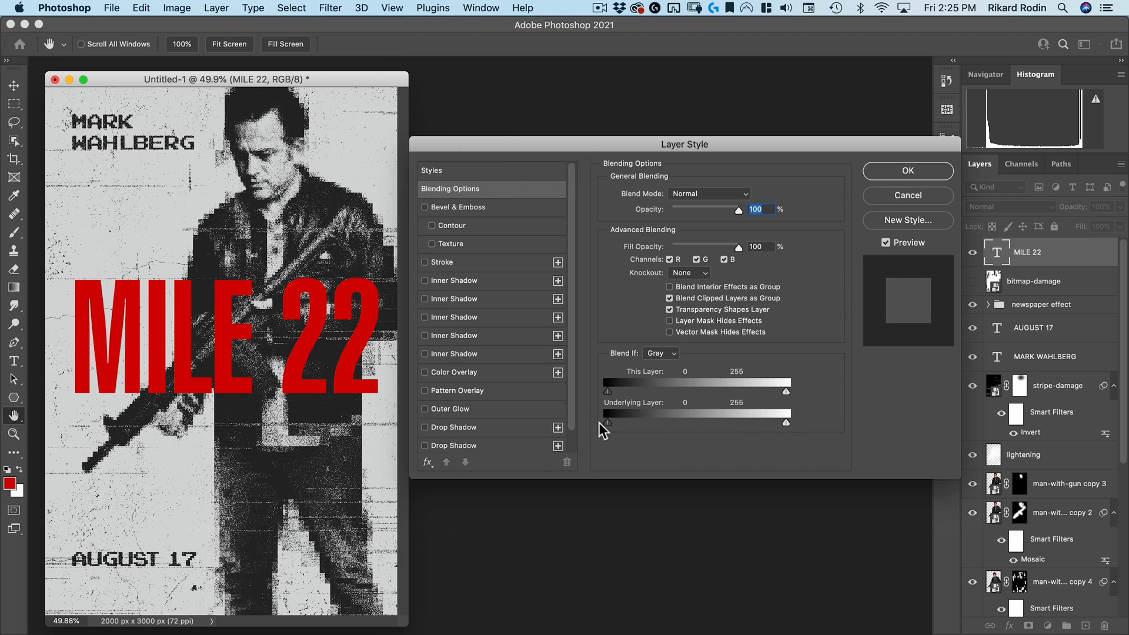
pyautogui.moveTo(609, 421); pyautogui.dragTo(656, 425)
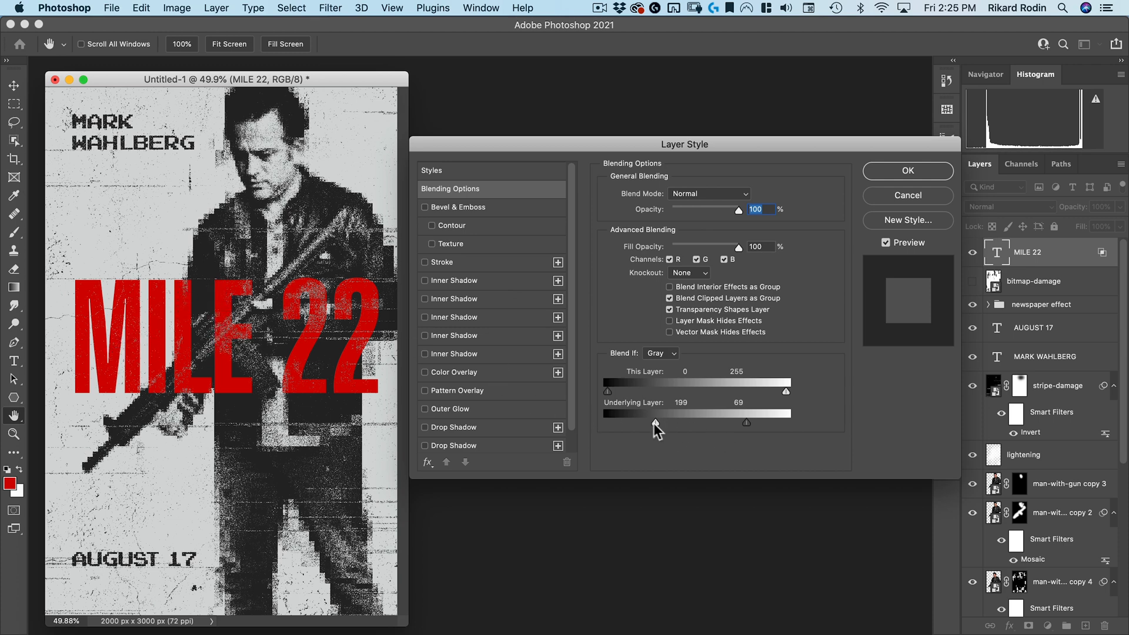
pyautogui.moveTo(655, 422)
pyautogui.mouseDown()
pyautogui.moveTo(773, 421)
pyautogui.moveTo(620, 421)
pyautogui.moveTo(812, 419)
pyautogui.moveTo(588, 421)
pyautogui.moveTo(778, 422)
pyautogui.moveTo(631, 425)
pyautogui.moveTo(646, 424)
pyautogui.mouseUp()
pyautogui.moveTo(737, 422)
pyautogui.mouseDown()
pyautogui.moveTo(768, 418)
pyautogui.moveTo(759, 422)
pyautogui.mouseUp()
pyautogui.moveTo(492, 146); pyautogui.dragTo(496, 131)
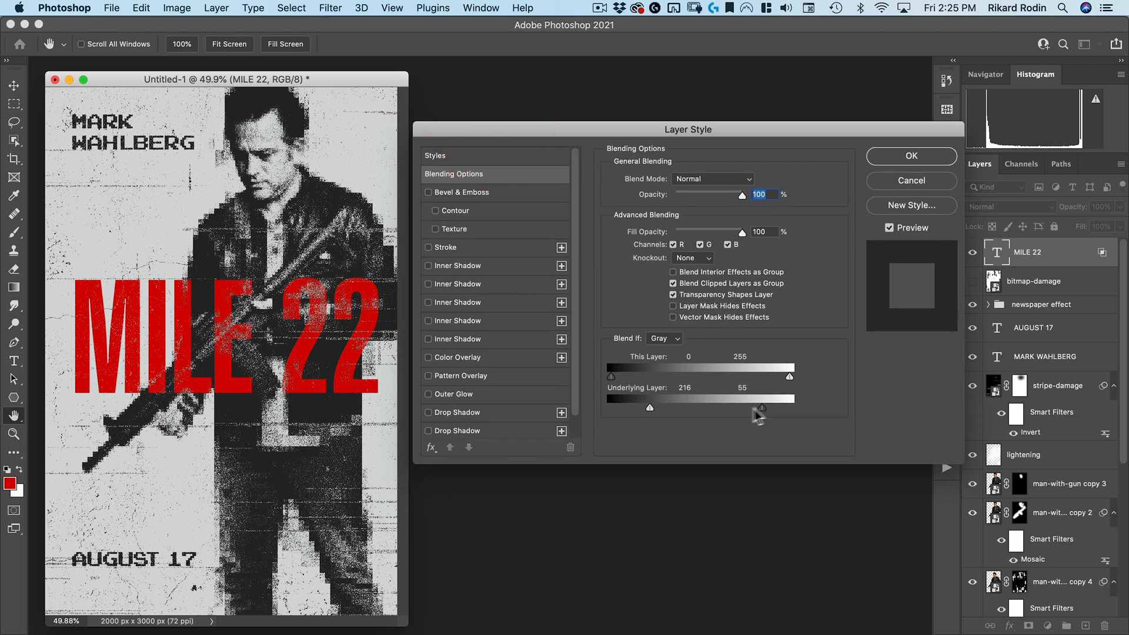
pyautogui.click(907, 159)
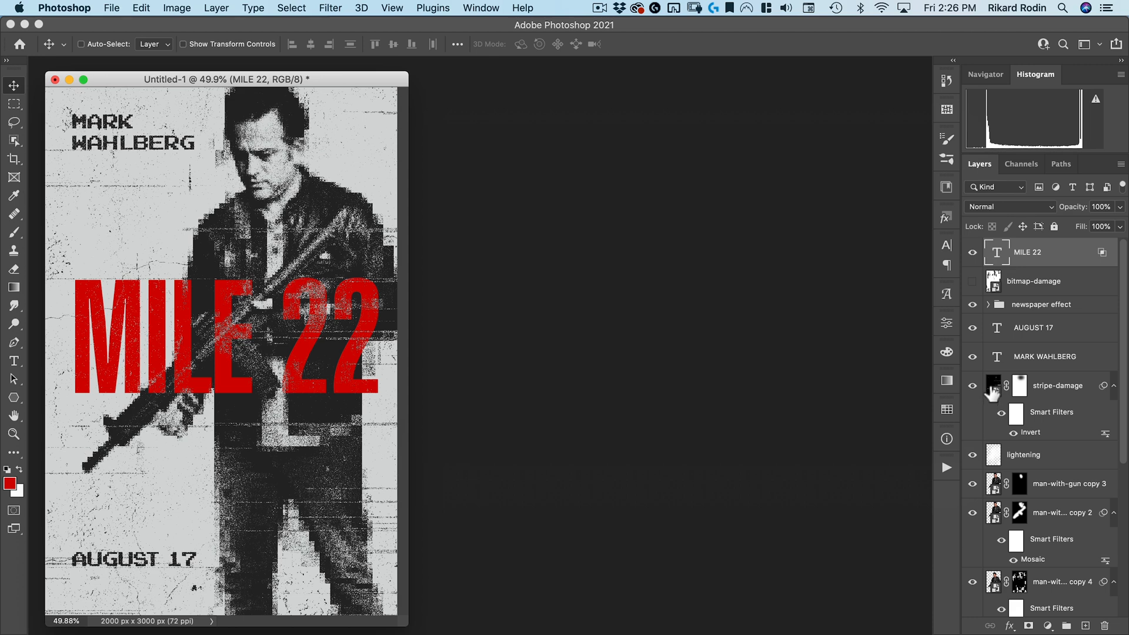
# Duplicate the stripe-damage layer to the top of the stack, delete its mask and rasterize it
pyautogui.moveTo(994, 393); pyautogui.dragTo(1021, 257)
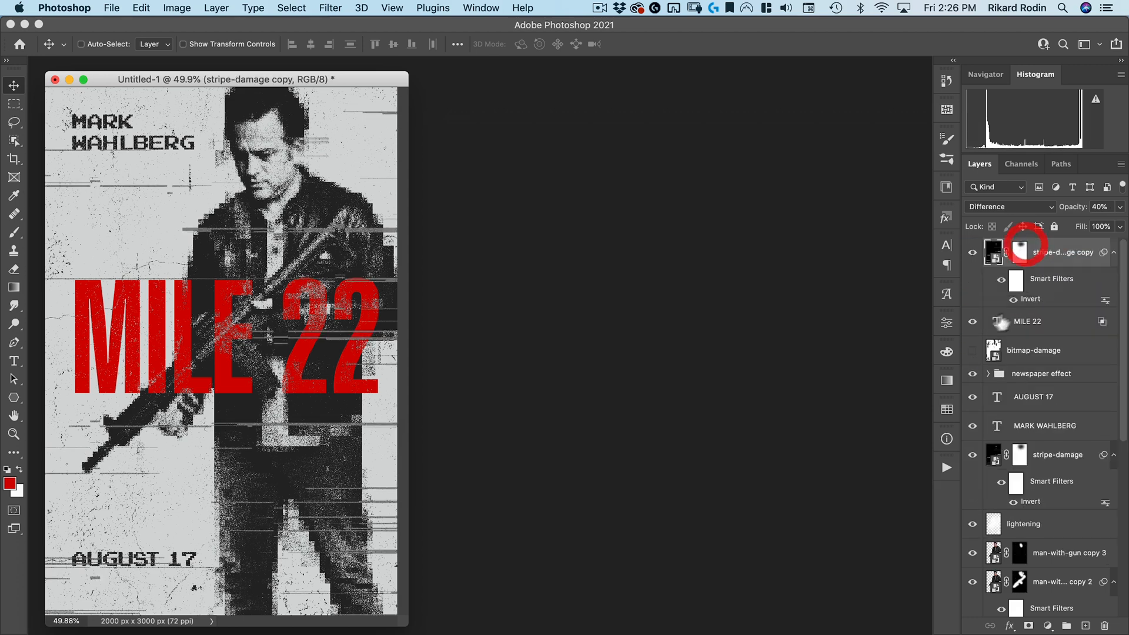
pyautogui.rightClick(1020, 257)
pyautogui.click(962, 279)
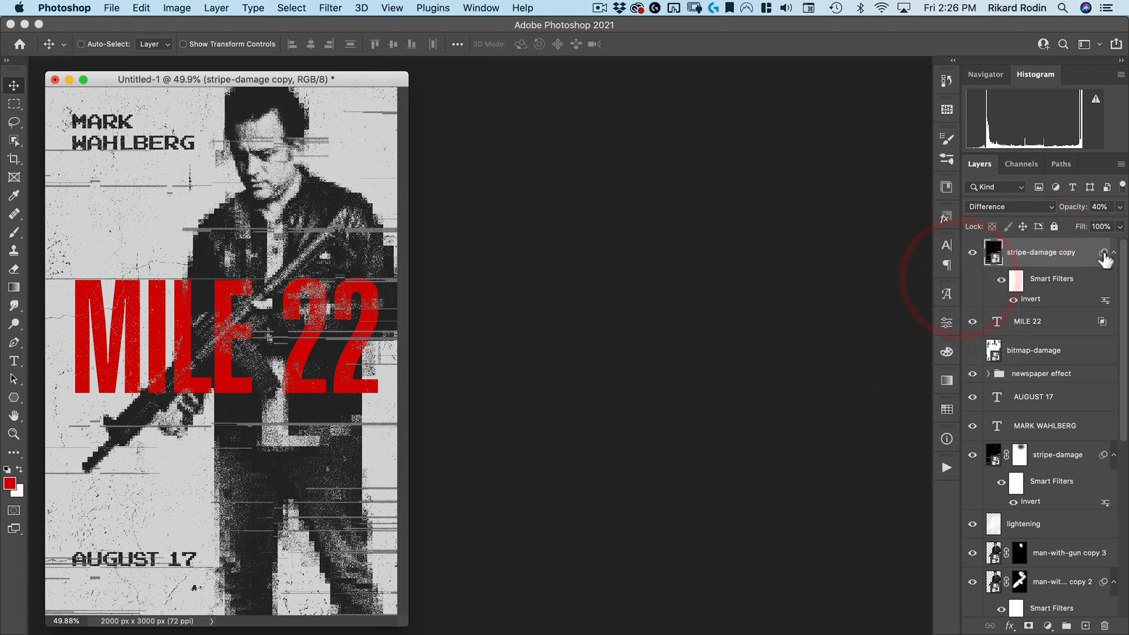
pyautogui.rightClick(1105, 259)
pyautogui.click(1057, 277)
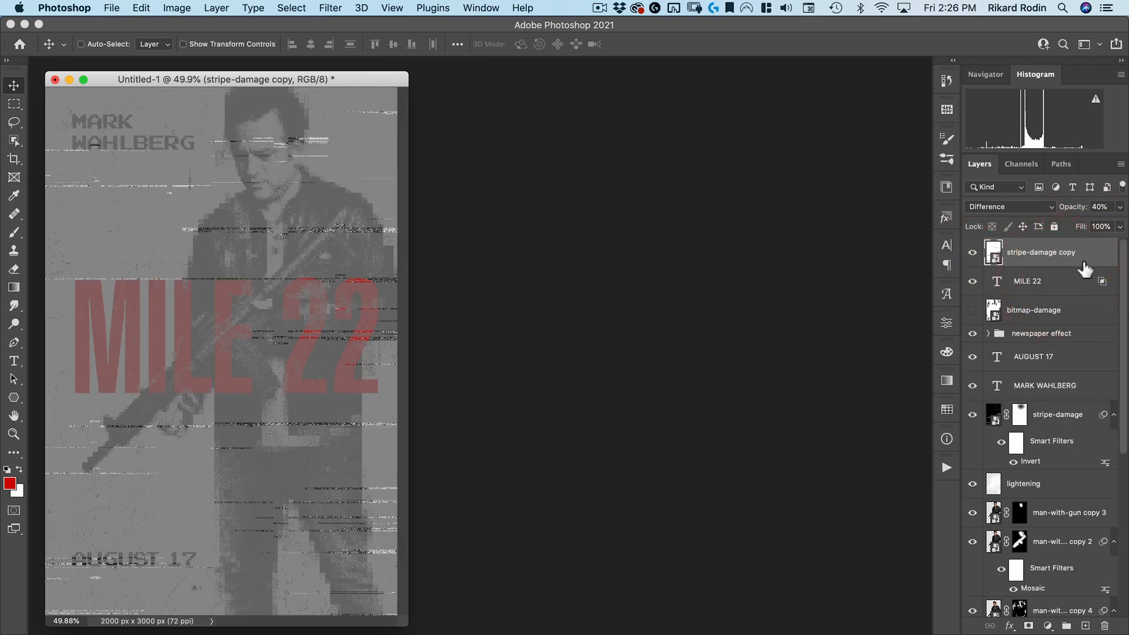
# Set the stripe-damage copy's blend mode to Normal and its opacity to 99%
pyautogui.click(1014, 209)
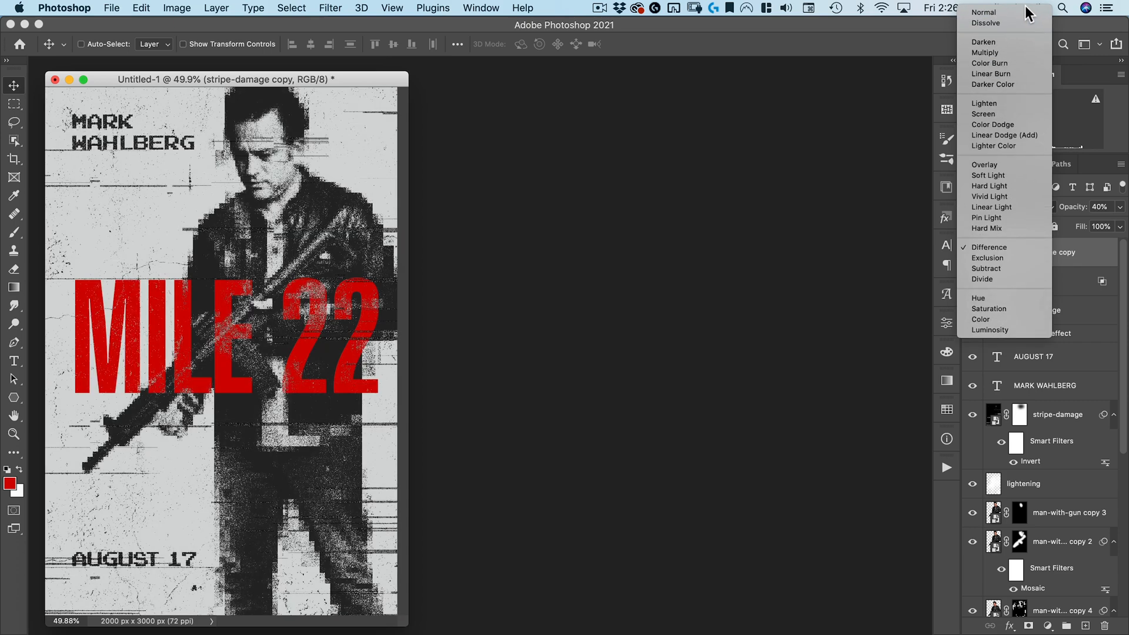
pyautogui.click(1019, 13)
pyautogui.click(1069, 208)
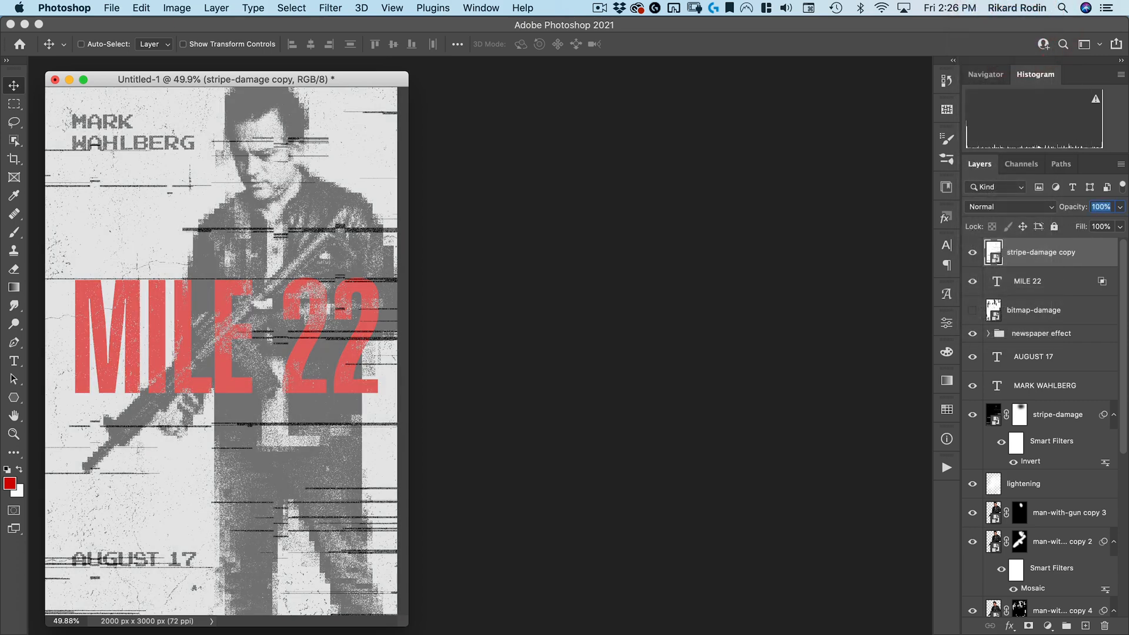
pyautogui.write('99')
pyautogui.press('Return')
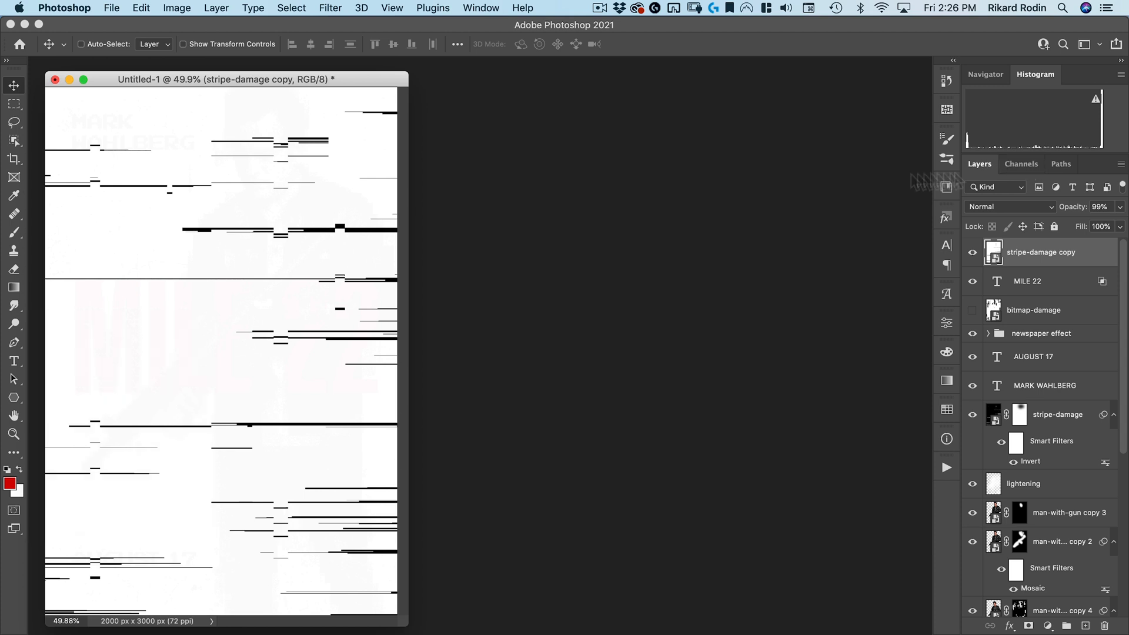
# Free-transform the stripe-damage copy, squeezing it vertically to about 63% into a band across the poster's middle
pyautogui.press('super+t')
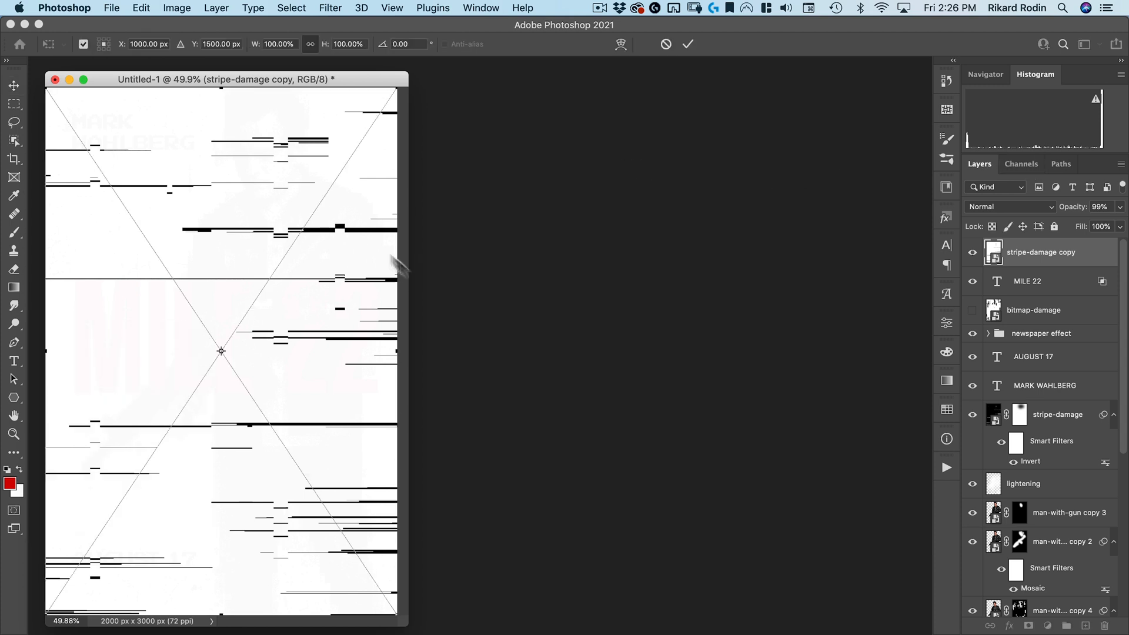
pyautogui.moveTo(221, 87); pyautogui.dragTo(228, 190)
pyautogui.moveTo(235, 244)
pyautogui.mouseDown()
pyautogui.moveTo(246, 259)
pyautogui.moveTo(251, 230)
pyautogui.mouseUp()
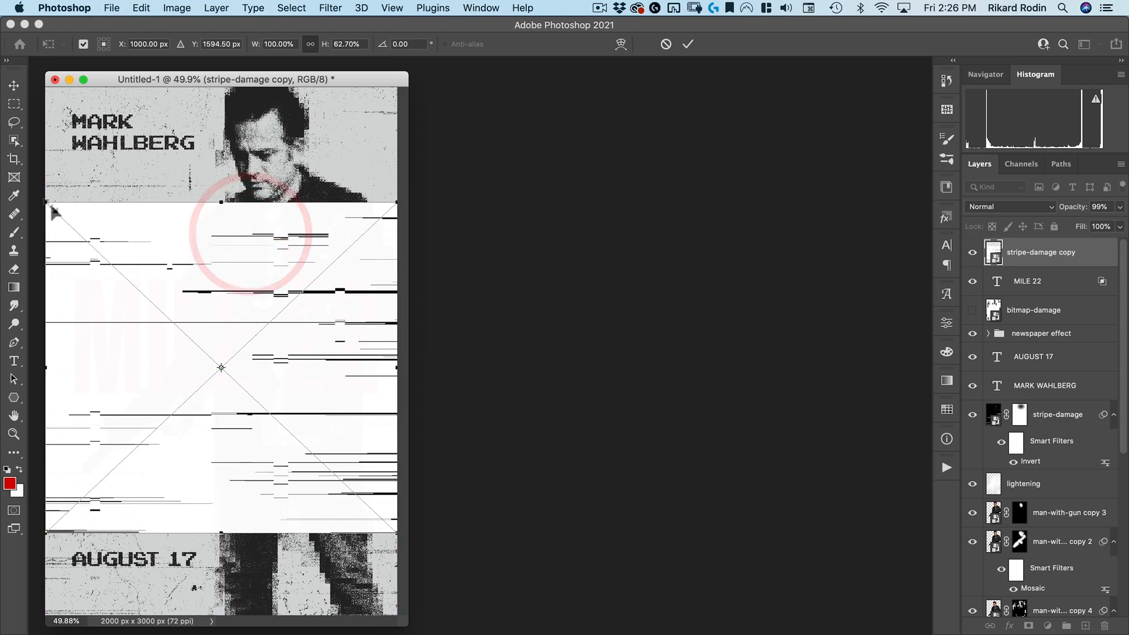
pyautogui.moveTo(46, 203); pyautogui.dragTo(51, 253)
pyautogui.moveTo(196, 302); pyautogui.dragTo(194, 297)
pyautogui.doubleClick(195, 297)
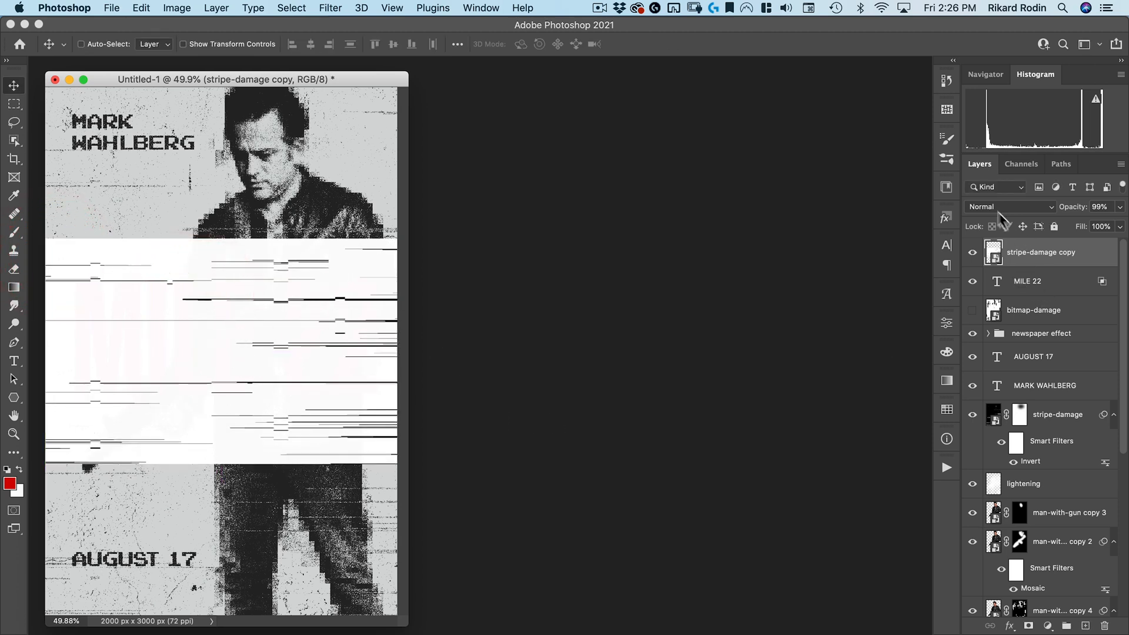
# Mask the MILE 22 text with the stripe-damage copy's luminosity selection and hide the copy
pyautogui.click(1022, 167)
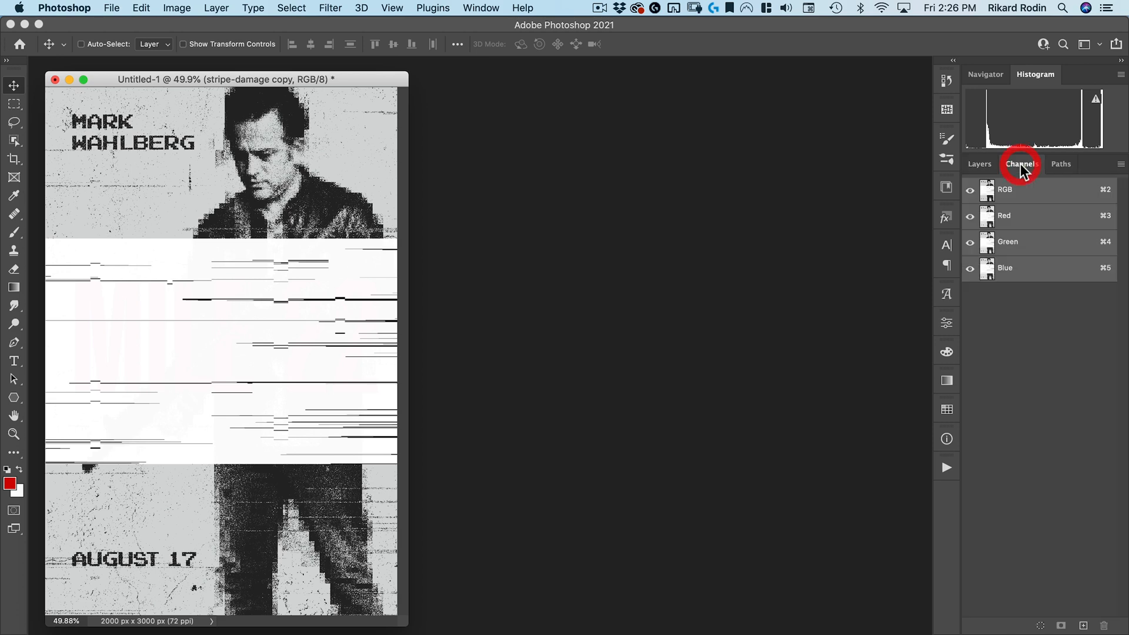
pyautogui.keyDown('super'); pyautogui.click(989, 194); pyautogui.keyUp('super')
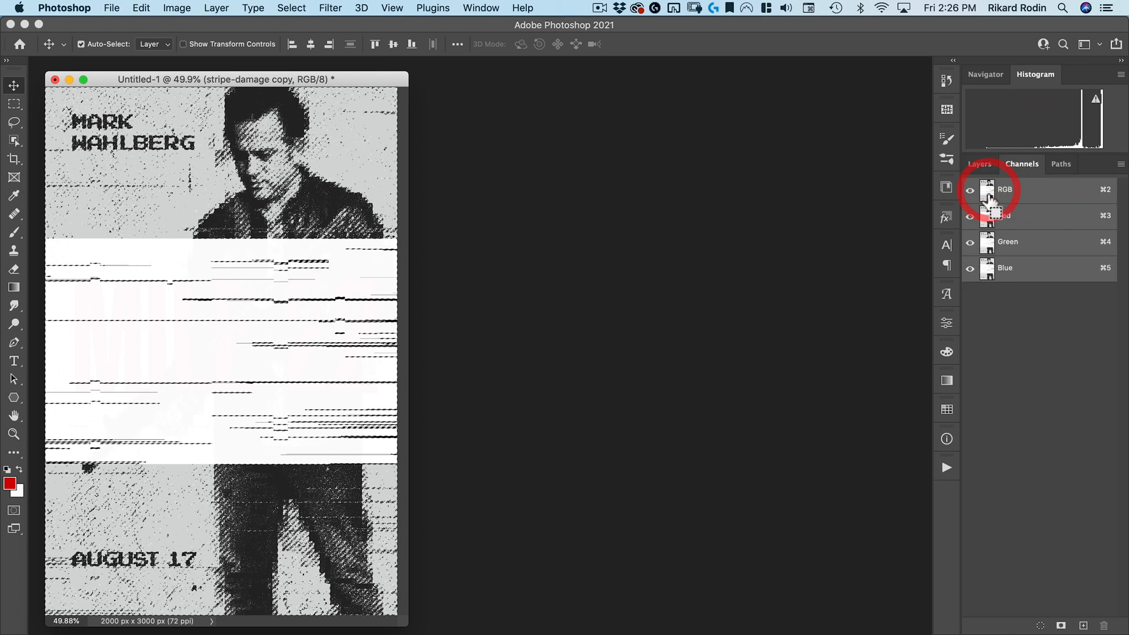
pyautogui.click(980, 164)
pyautogui.click(972, 252)
pyautogui.click(1039, 281)
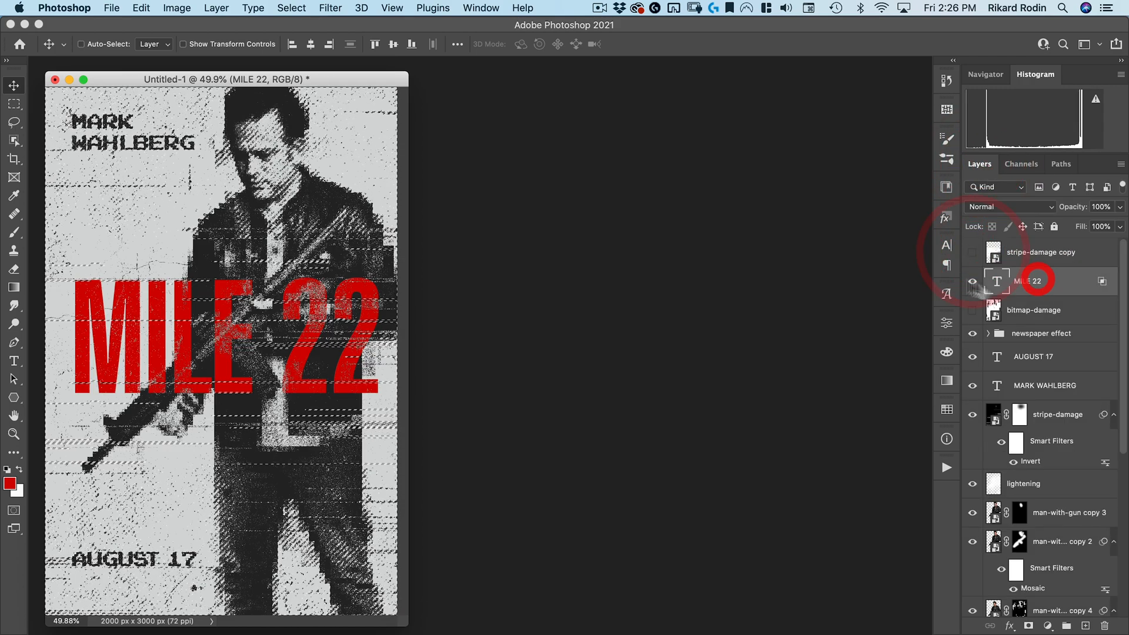
pyautogui.click(1028, 627)
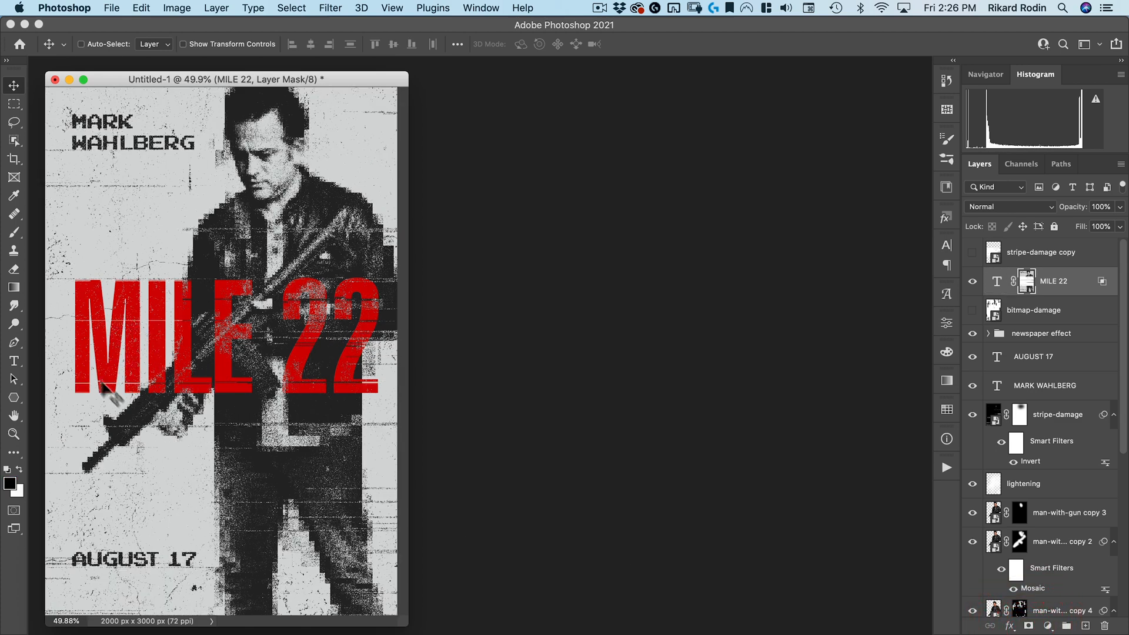
# Move the bitmap-damage layer above the MILE 22 layer and make it visible
pyautogui.moveTo(261, 84); pyautogui.dragTo(431, 92)
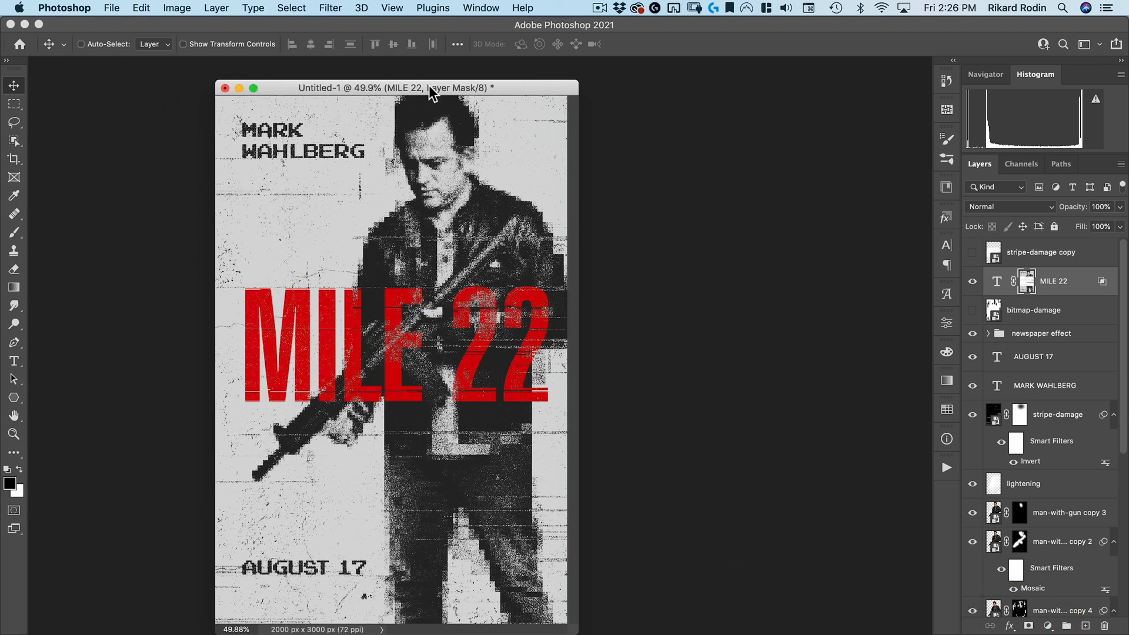
pyautogui.moveTo(1022, 317); pyautogui.dragTo(1018, 293)
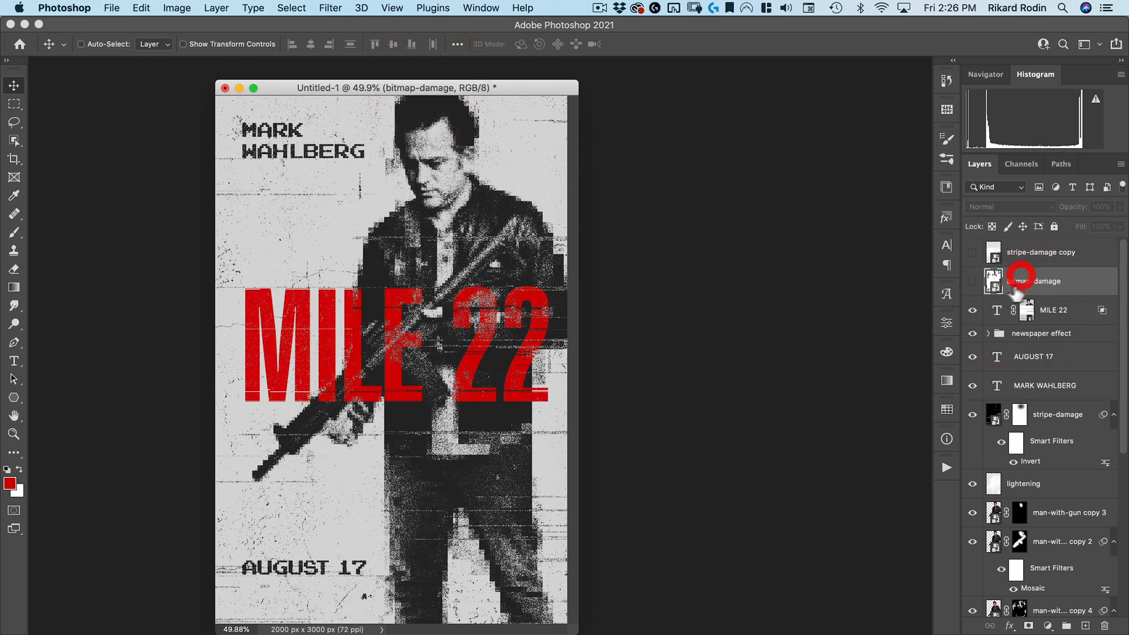
pyautogui.click(972, 282)
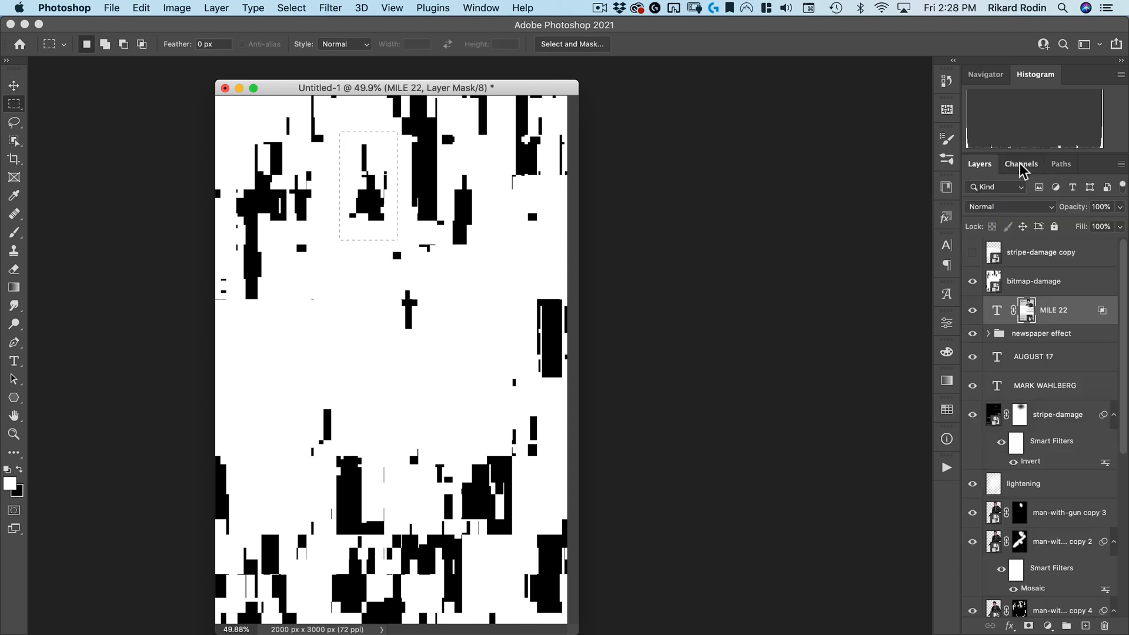
# Load the bitmap-damage layer's luminosity as a selection and invert it
pyautogui.click(1022, 164)
pyautogui.keyDown('super'); pyautogui.click(985, 190); pyautogui.keyUp('super')
pyautogui.click(980, 163)
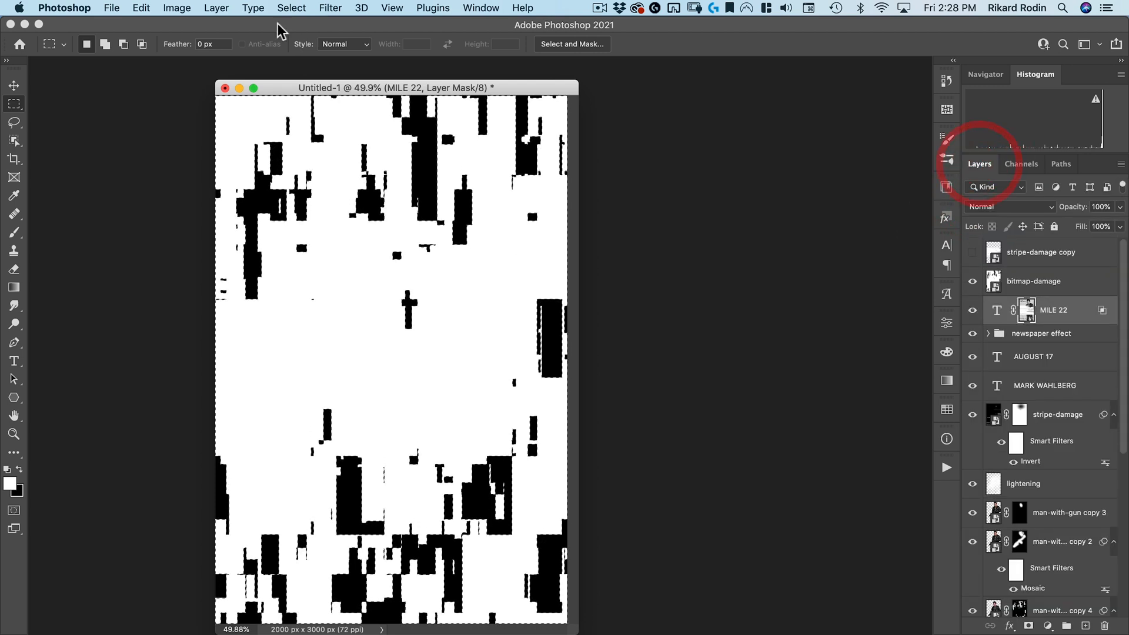
pyautogui.click(292, 9)
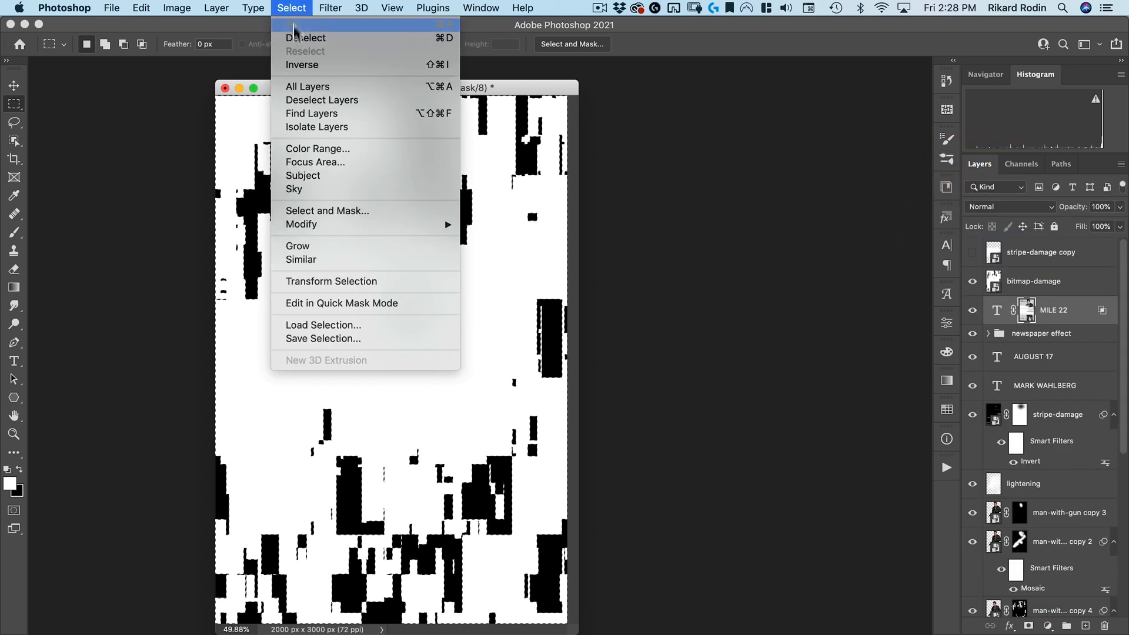
pyautogui.click(297, 64)
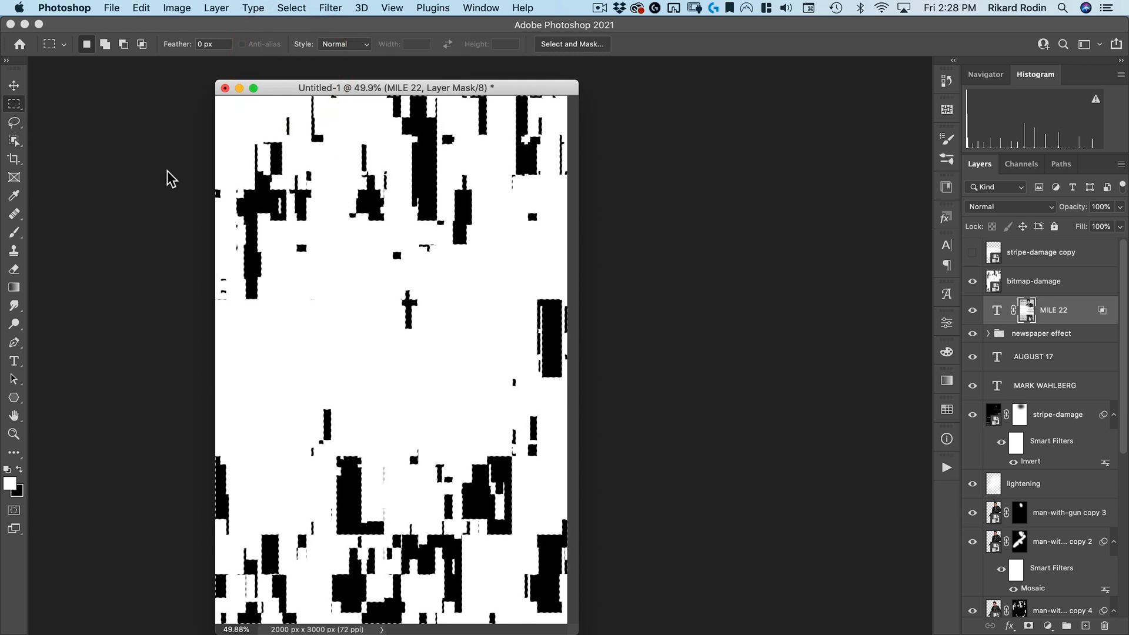
# Intersect the selection with a small rectangle around one damage patch, hide bitmap-damage, and move the selection onto the MILE letters
pyautogui.hotkey('shift', 'alt')
pyautogui.moveTo(336, 134); pyautogui.dragTo(396, 232)
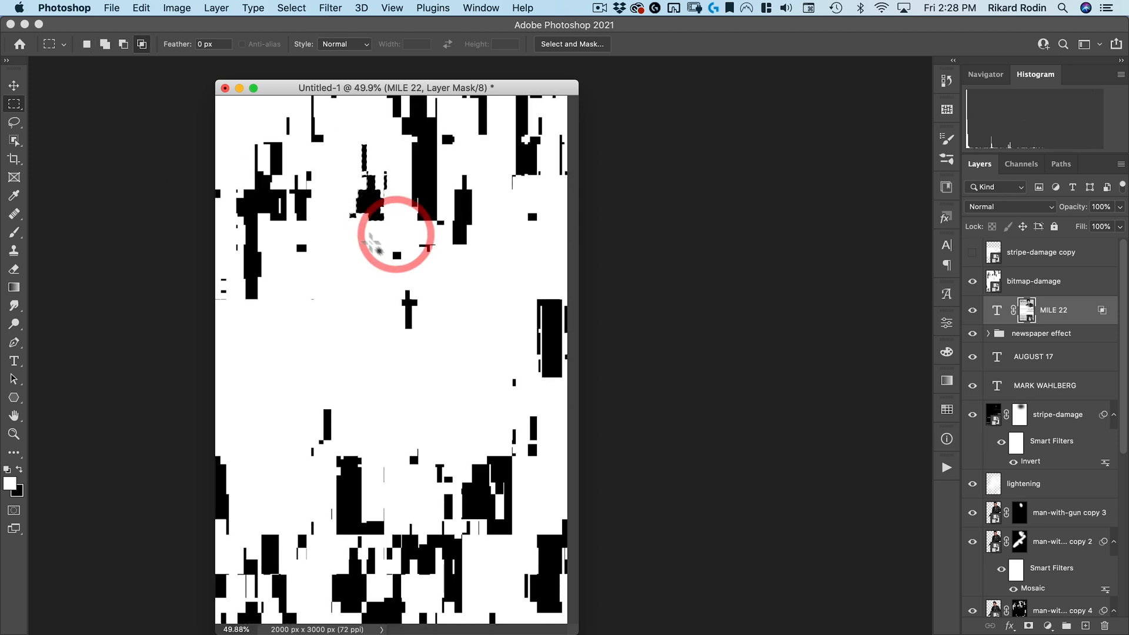
pyautogui.click(973, 281)
pyautogui.moveTo(347, 193); pyautogui.dragTo(299, 371)
# Scale the damage-patch selection down to about 38% over the MILE letters with Transform Selection
pyautogui.rightClick(299, 371)
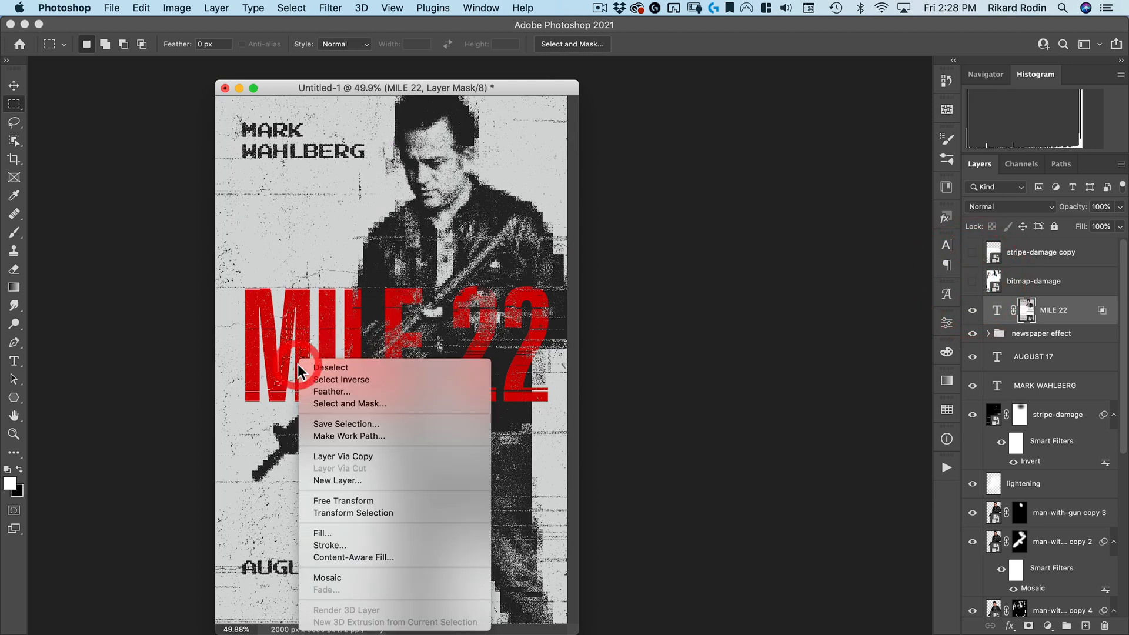
pyautogui.click(351, 512)
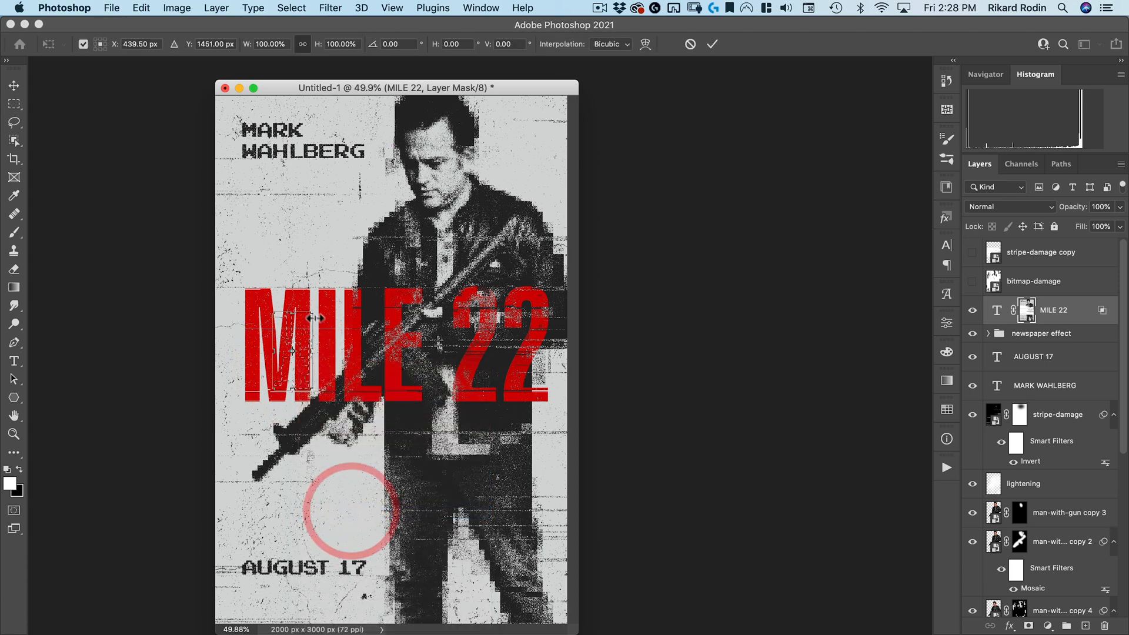
pyautogui.moveTo(312, 313); pyautogui.dragTo(308, 373)
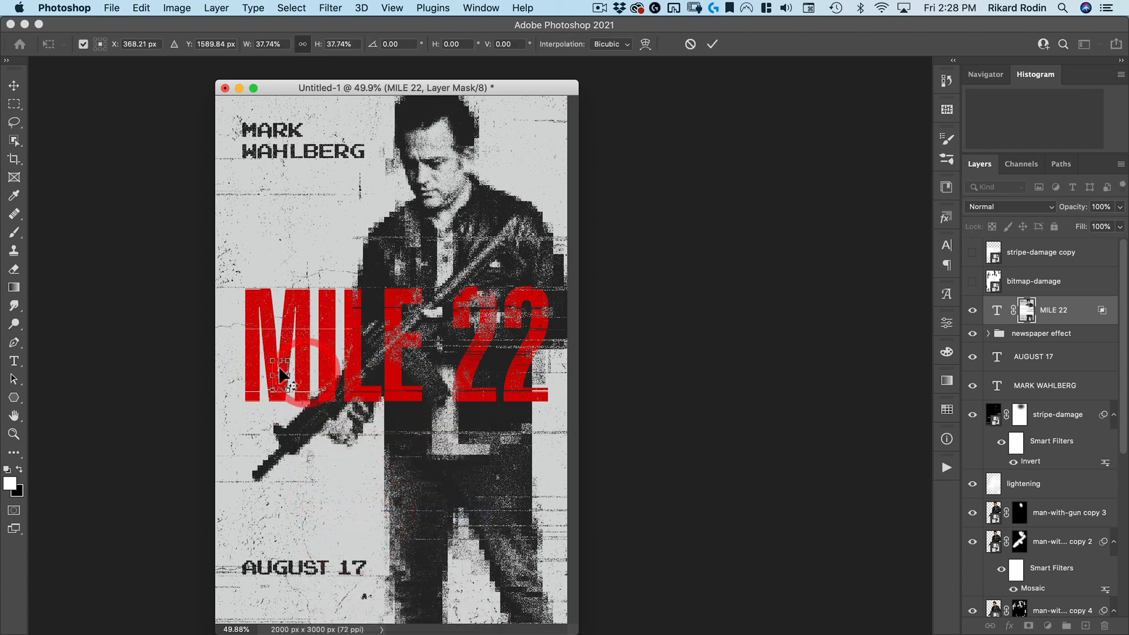
pyautogui.click(280, 375)
pyautogui.click(281, 382)
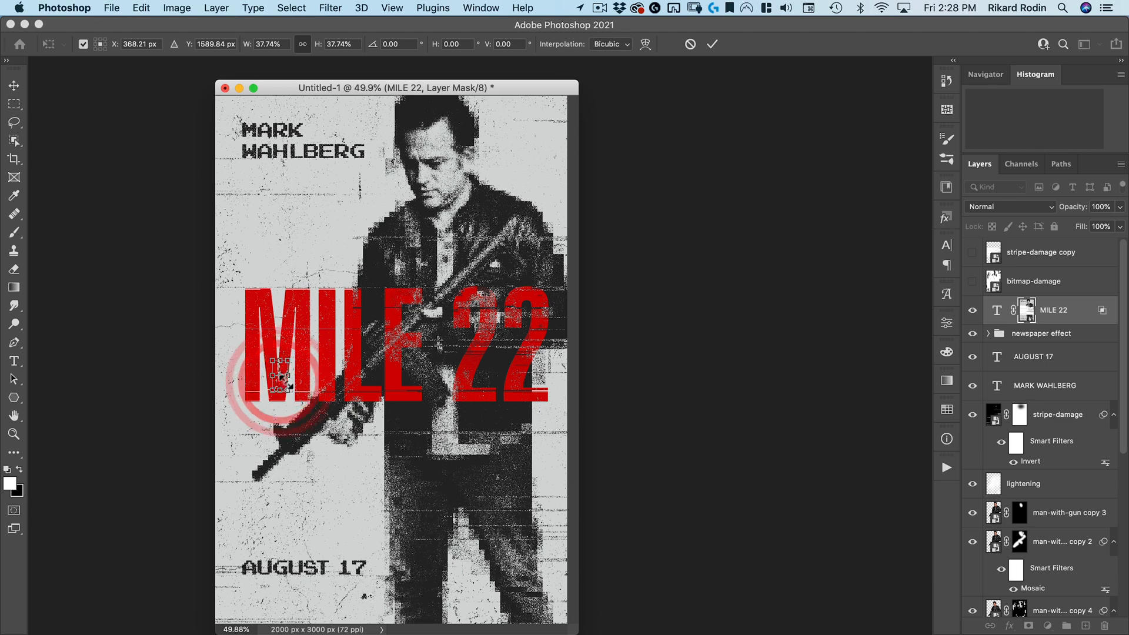
pyautogui.click(713, 45)
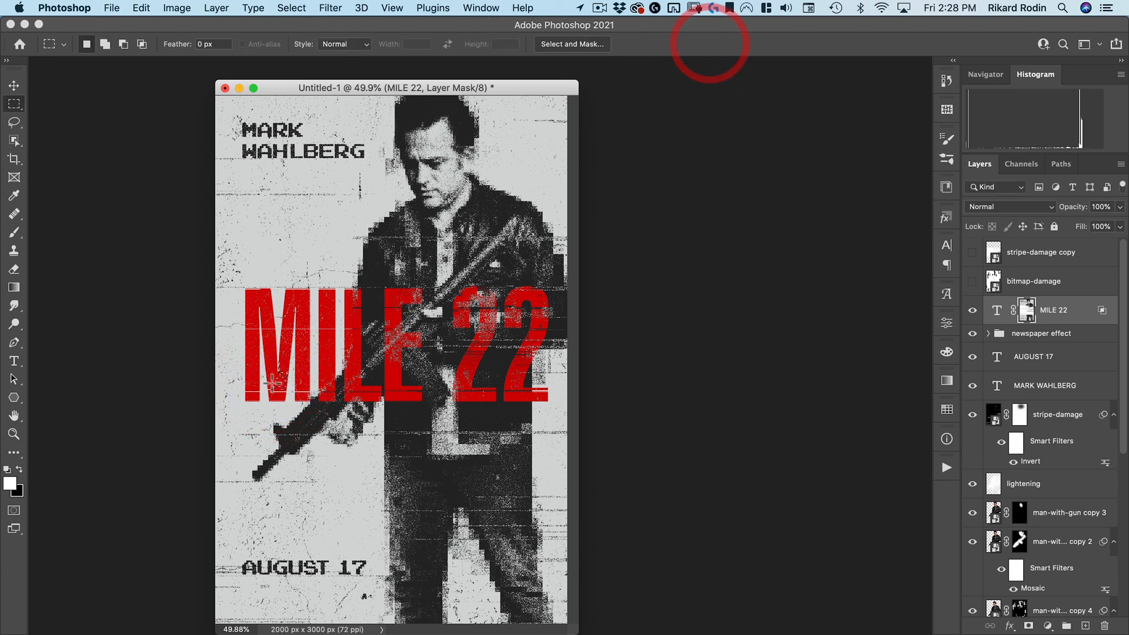
# Move the selection onto the M, fill it with black on the MILE 22 layer mask, and deselect
pyautogui.moveTo(283, 381); pyautogui.dragTo(254, 342)
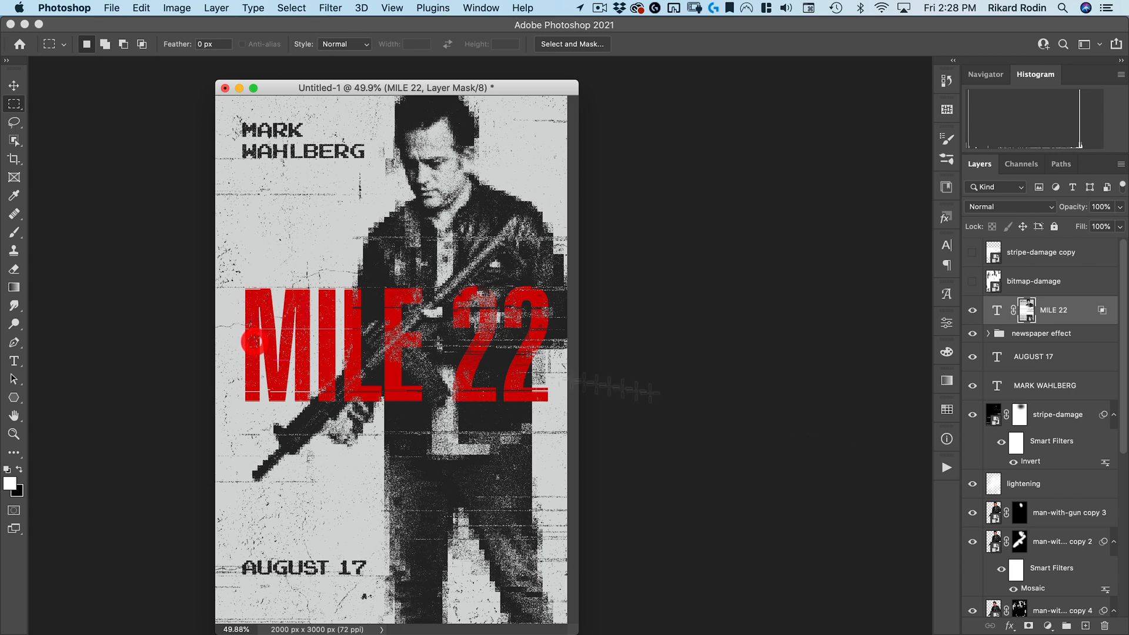
pyautogui.click(1027, 317)
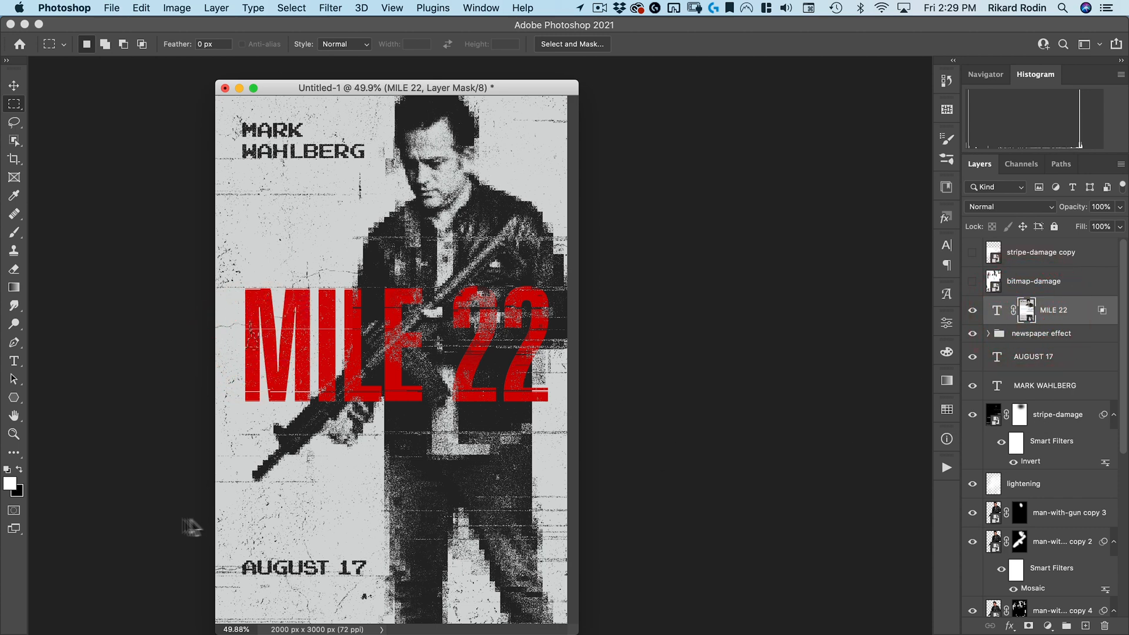
pyautogui.click(20, 469)
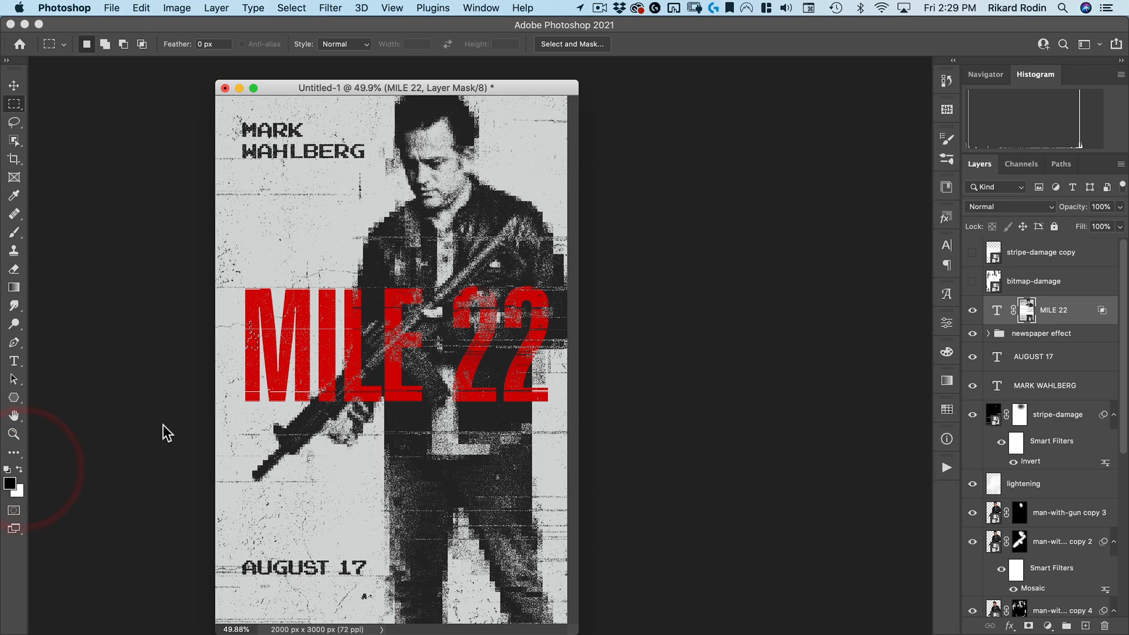
pyautogui.moveTo(254, 351); pyautogui.dragTo(484, 356)
pyautogui.press('super+d')
pyautogui.press('super+d')
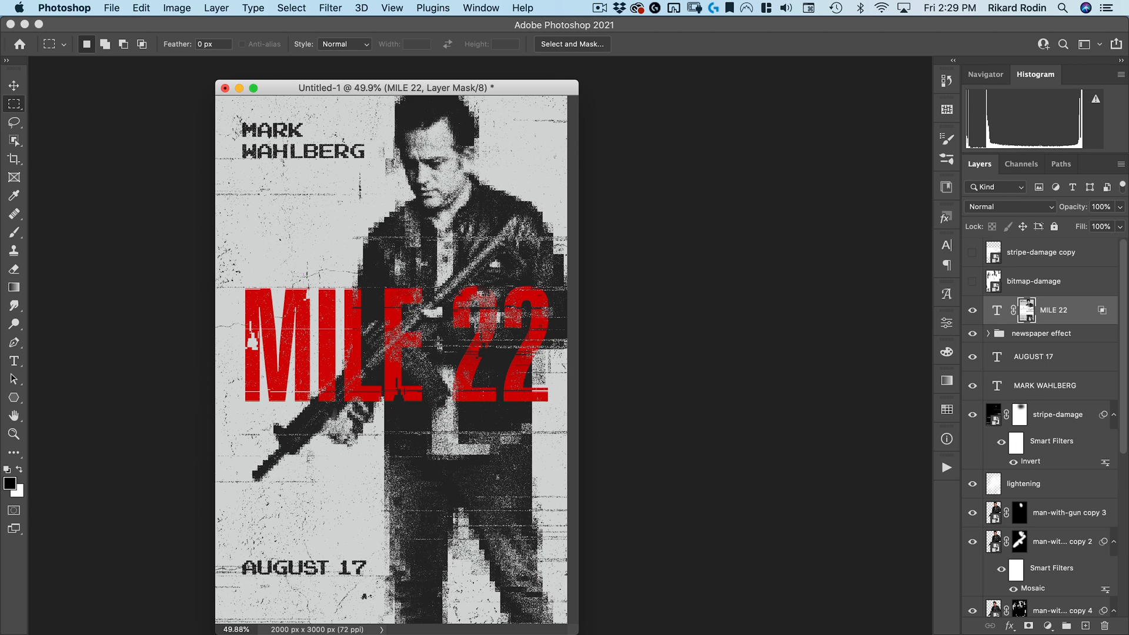
# Duplicate the nucly-concrete-37 texture layer and place the copy above the MILE 22 layer
pyautogui.moveTo(365, 321)
pyautogui.mouseDown()
pyautogui.moveTo(348, 327)
pyautogui.moveTo(356, 321)
pyautogui.mouseUp()
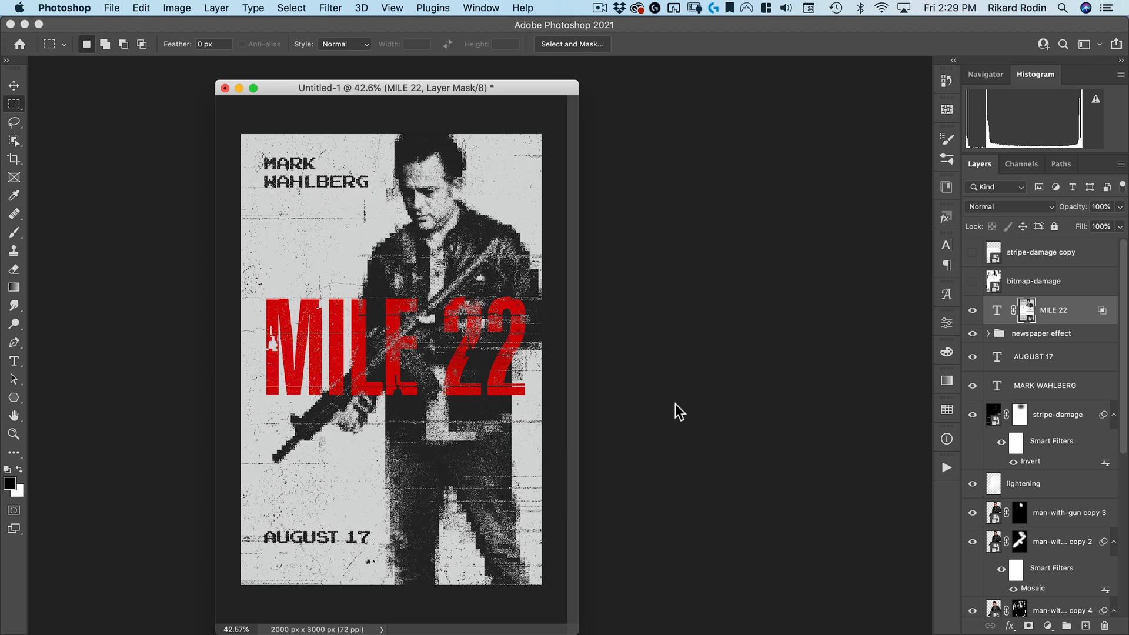
pyautogui.press('v')
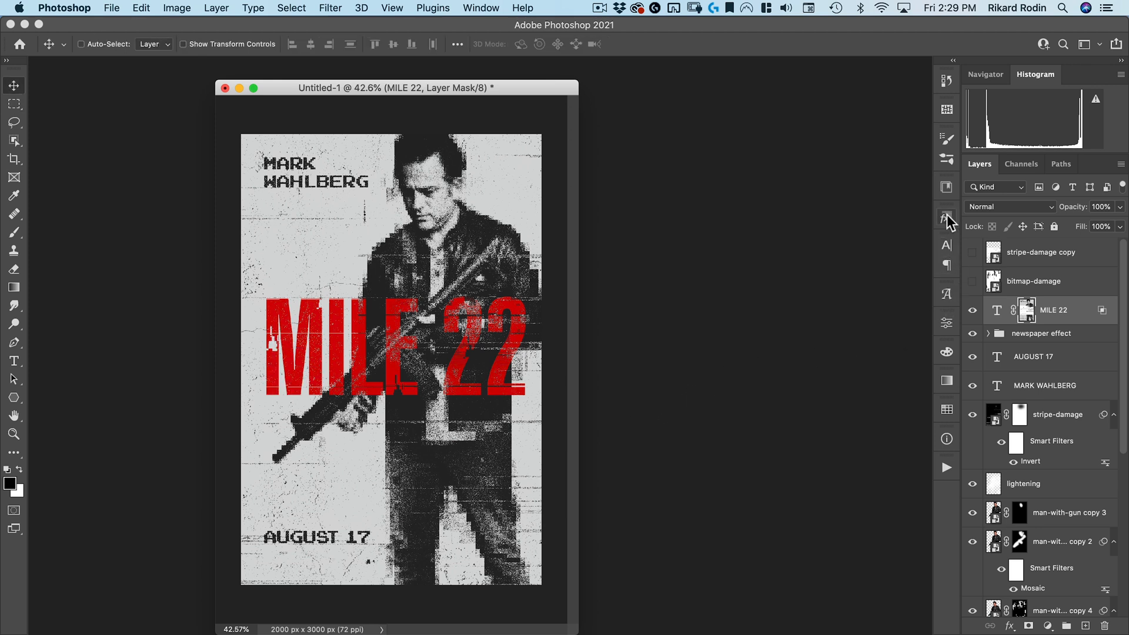
pyautogui.scroll(-5, 1028, 540)
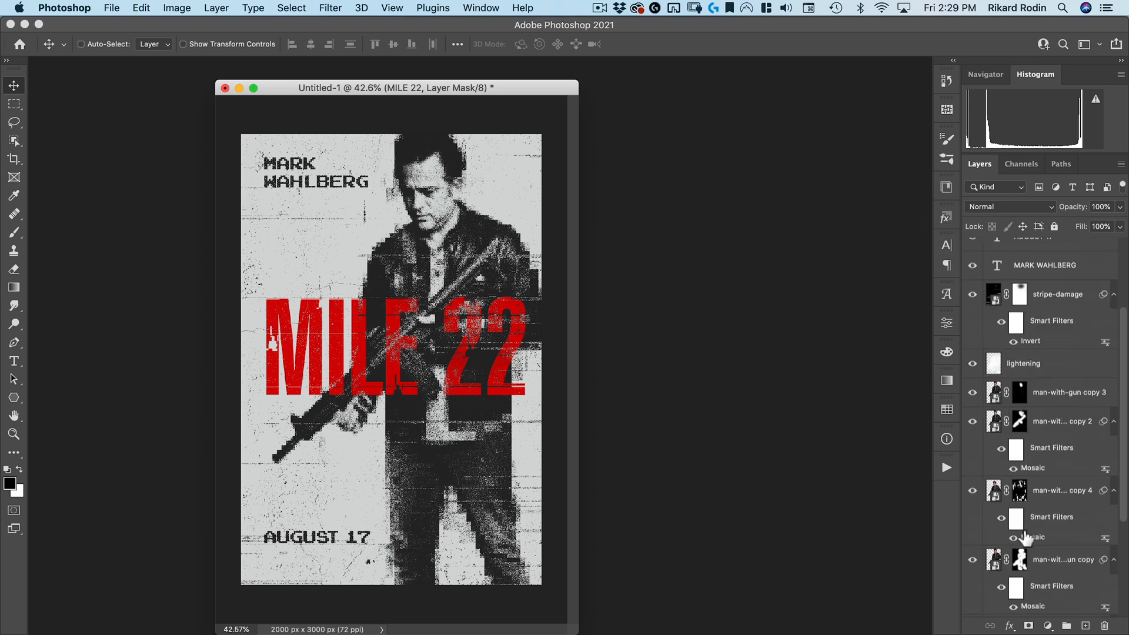
pyautogui.scroll(-1, 1028, 540)
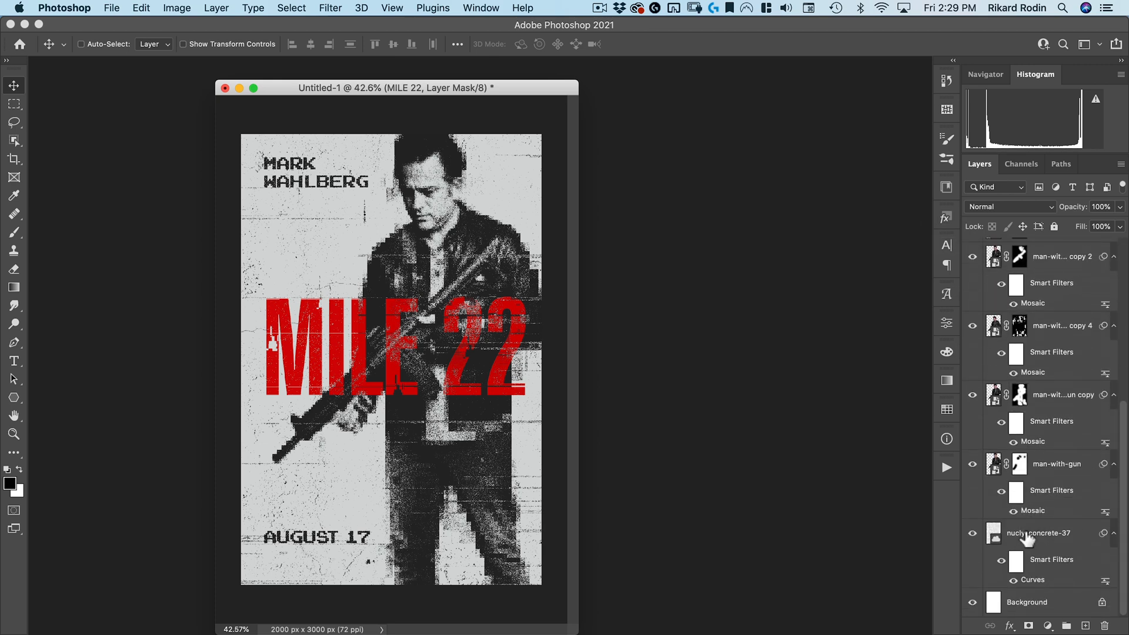
pyautogui.scroll(5, 1041, 365)
pyautogui.moveTo(1069, 183); pyautogui.dragTo(1032, 289)
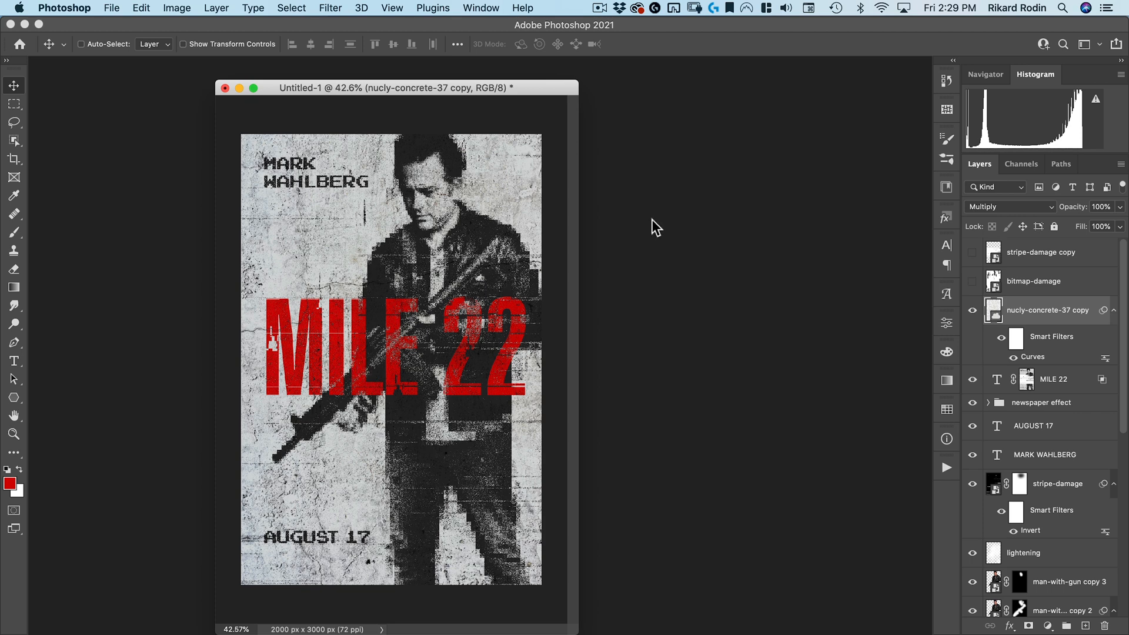
# Apply a Black & White adjustment with default settings to the concrete copy
pyautogui.click(177, 8)
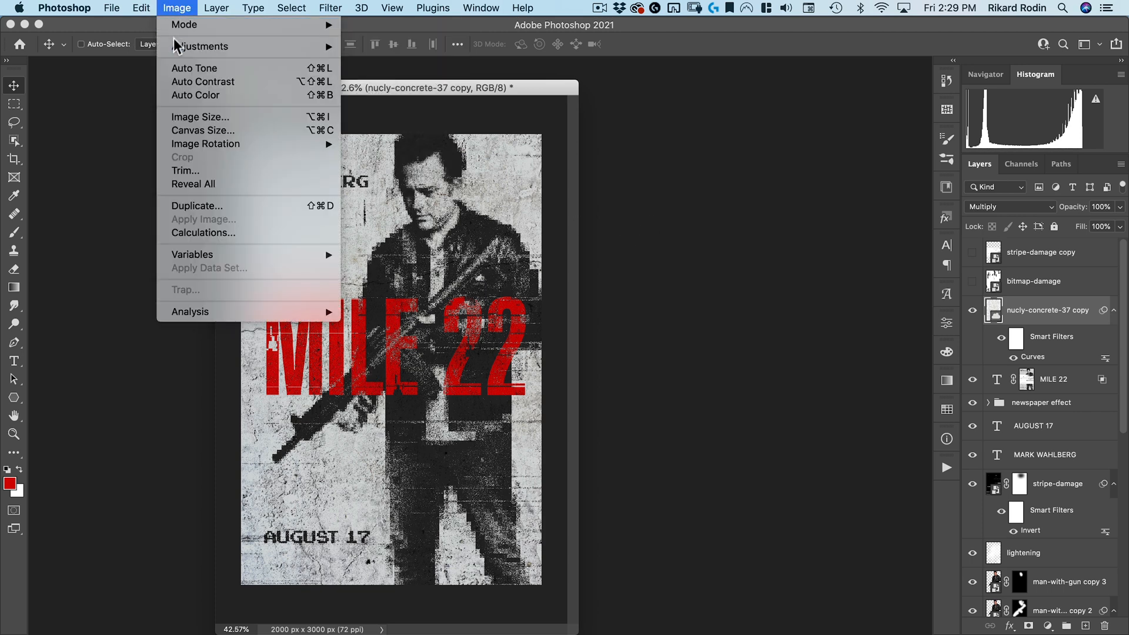
pyautogui.moveTo(177, 46)
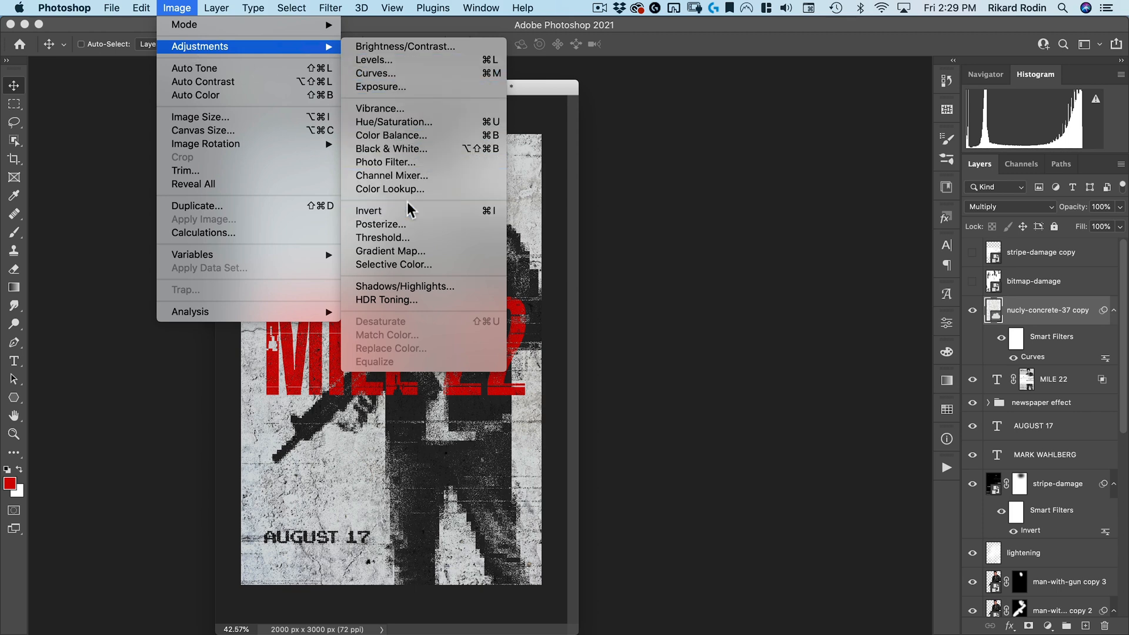
pyautogui.click(410, 149)
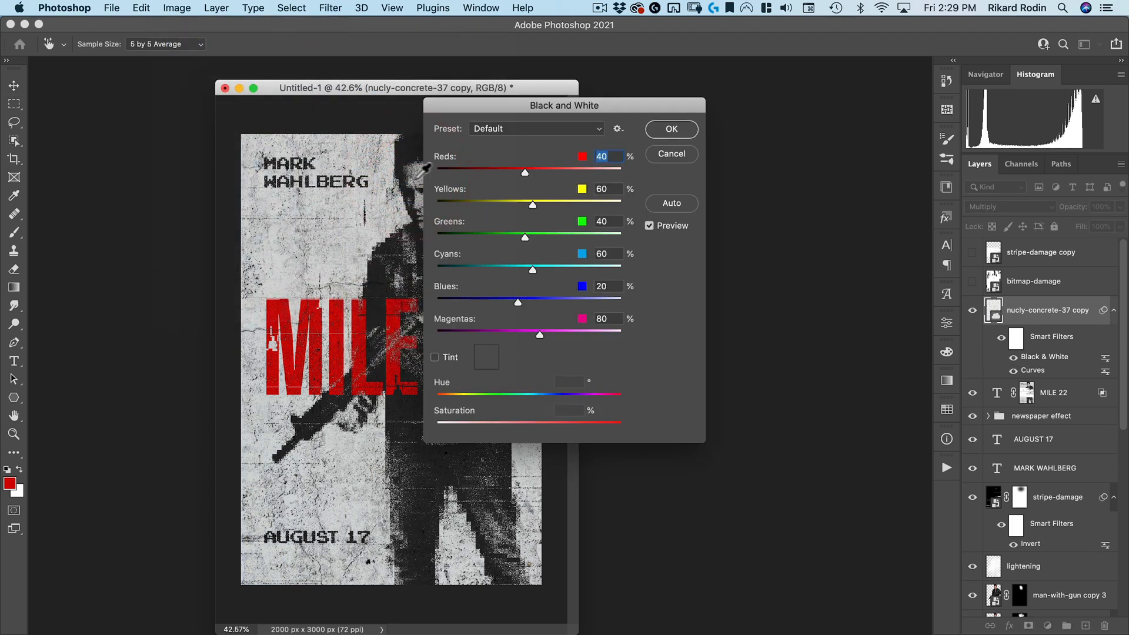
pyautogui.click(685, 127)
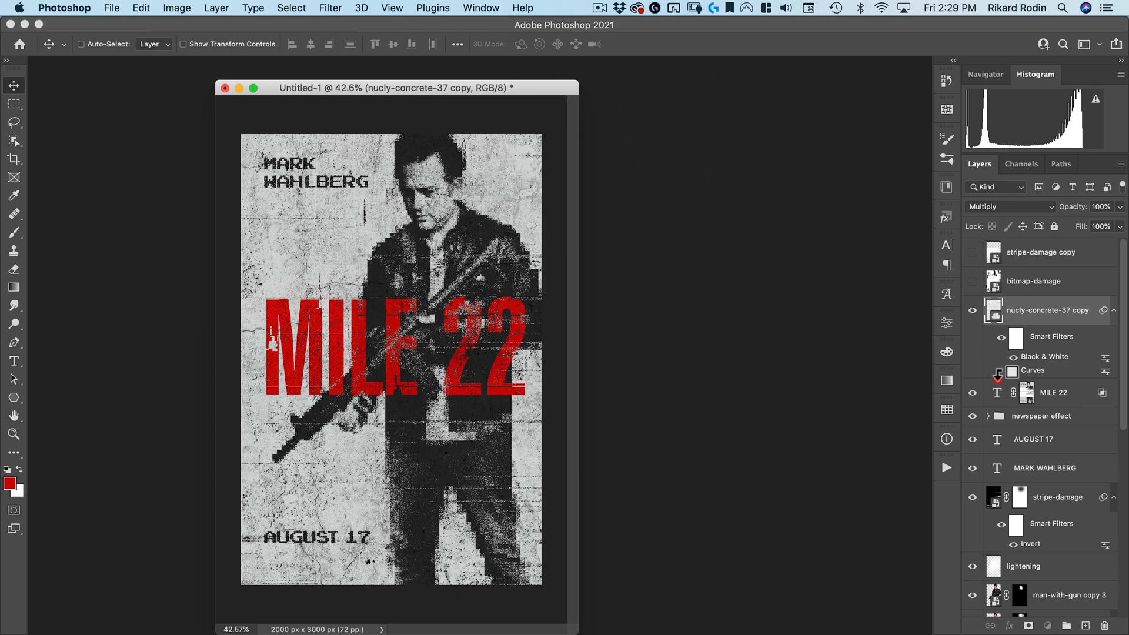
# Clip the concrete copy to the MILE 22 text layer and inspect the textured title close up
pyautogui.keyDown('alt'); pyautogui.click(999, 377); pyautogui.keyUp('alt')
pyautogui.moveTo(318, 339); pyautogui.dragTo(378, 302)
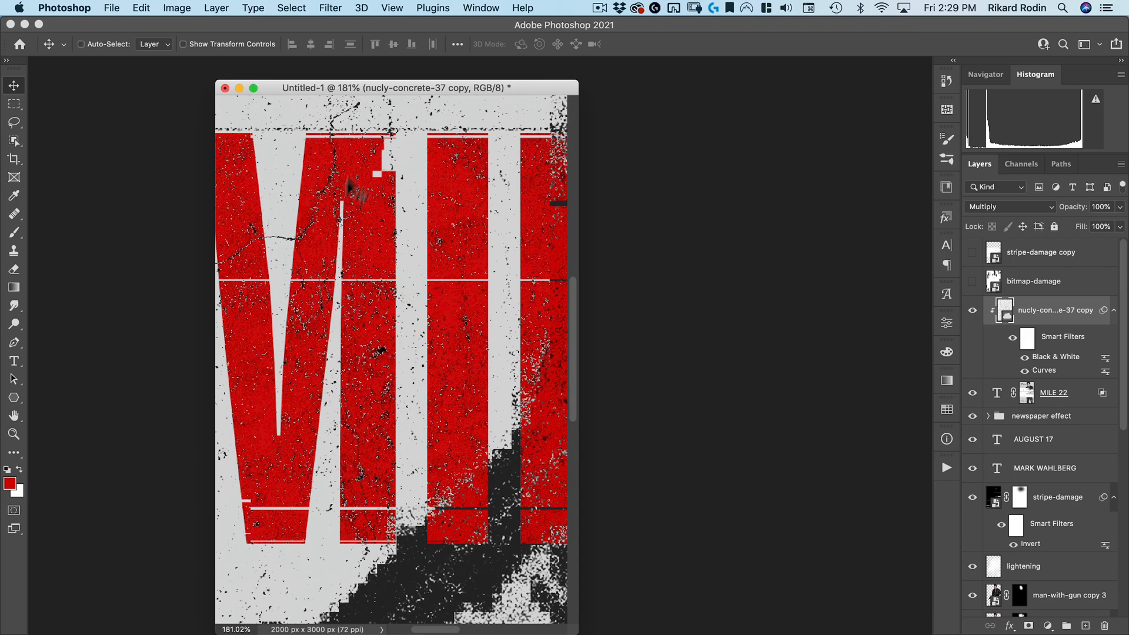
pyautogui.moveTo(340, 213); pyautogui.dragTo(330, 491)
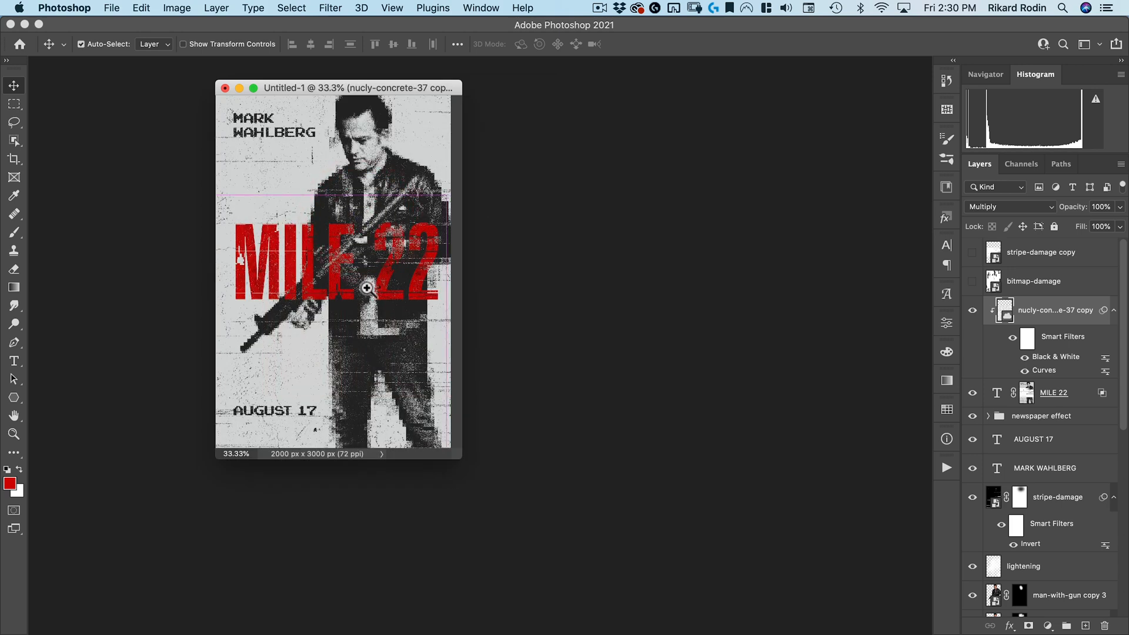
pyautogui.keyDown('ctrl'); pyautogui.click(367, 288); pyautogui.keyUp('ctrl')
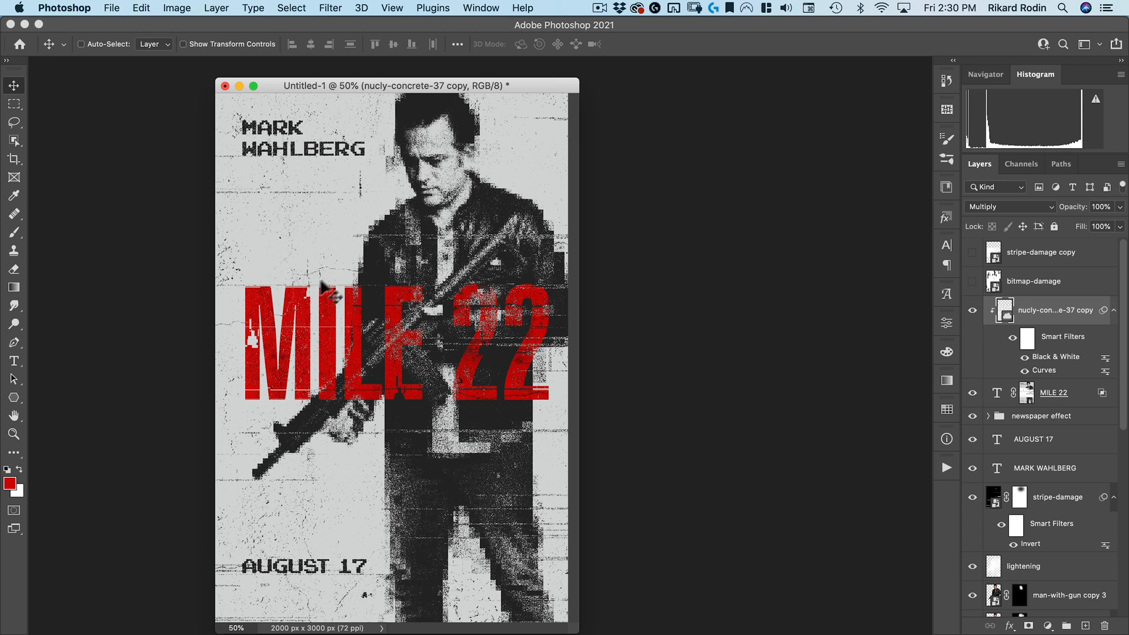
# Expand the newspaper effect group and toggle Gradient Map 1 off and on to compare the effect
pyautogui.scroll(-3, 1081, 426)
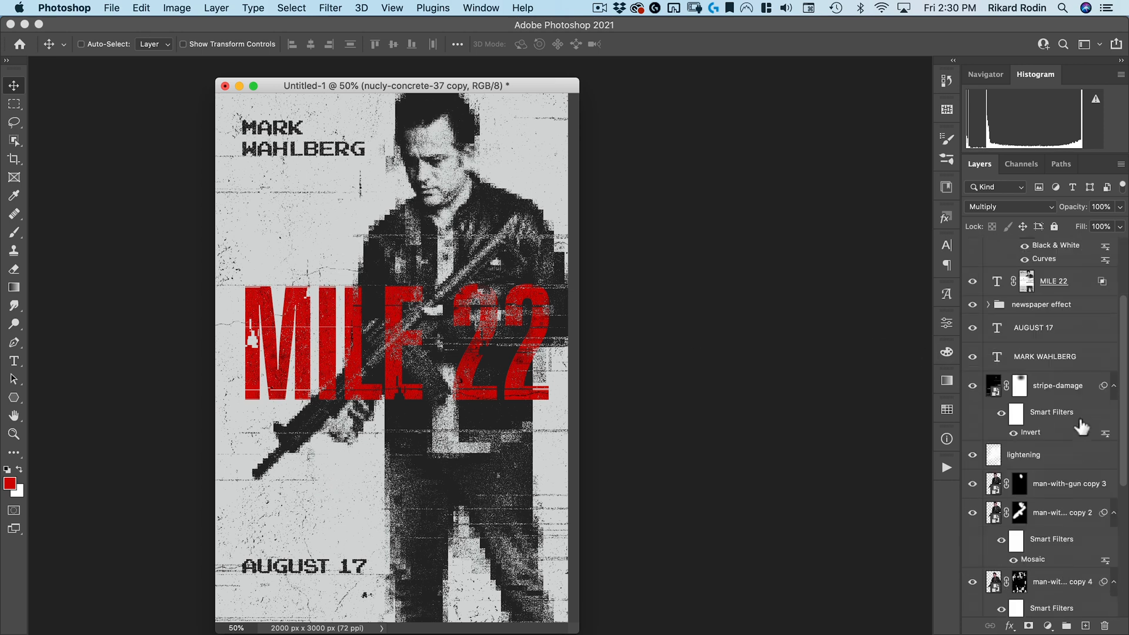
pyautogui.click(989, 305)
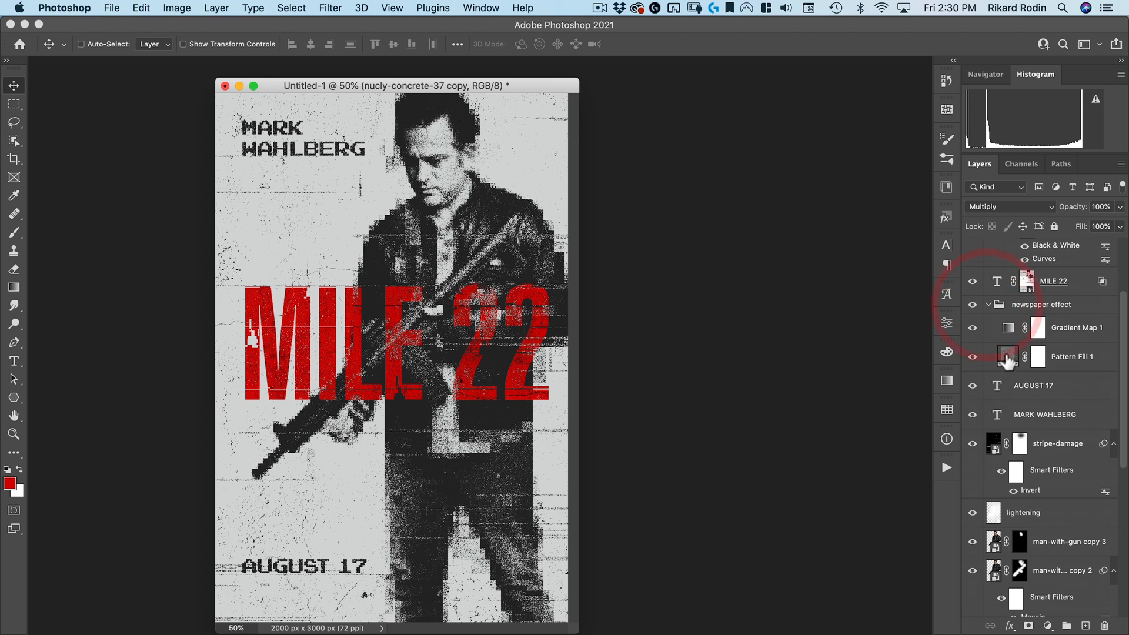
pyautogui.click(1008, 356)
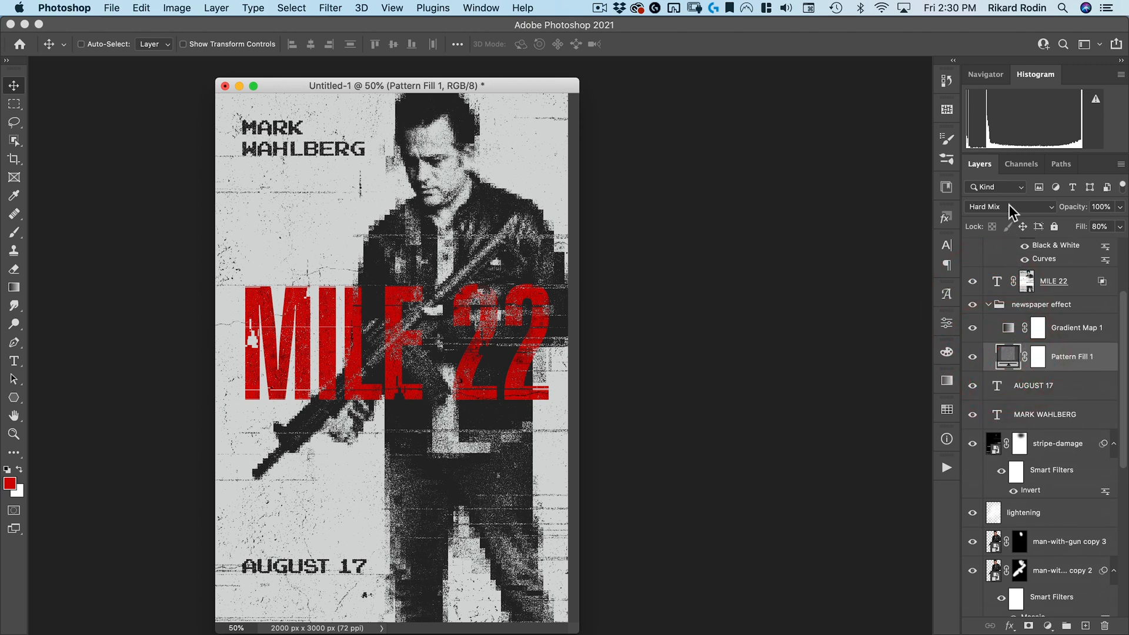
pyautogui.click(995, 331)
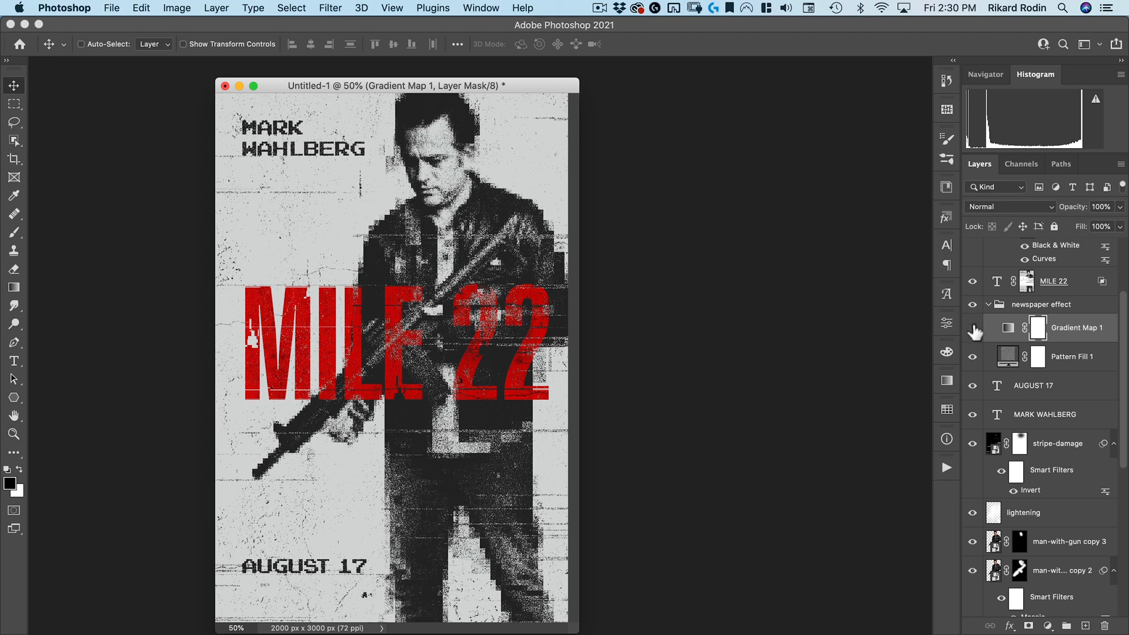
pyautogui.click(974, 330)
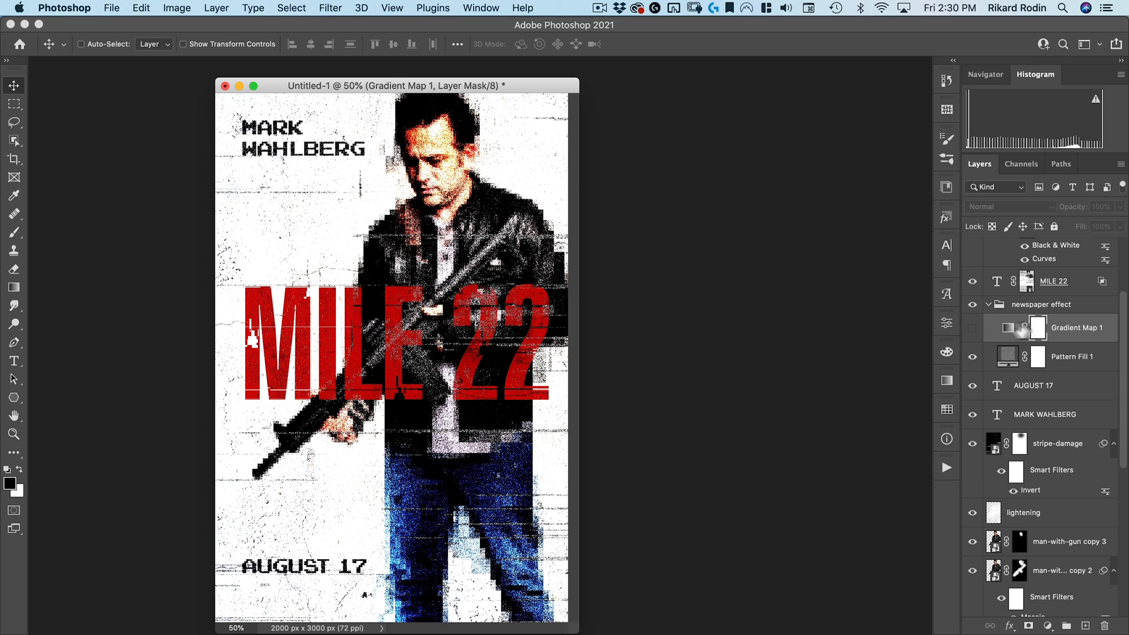
pyautogui.click(971, 329)
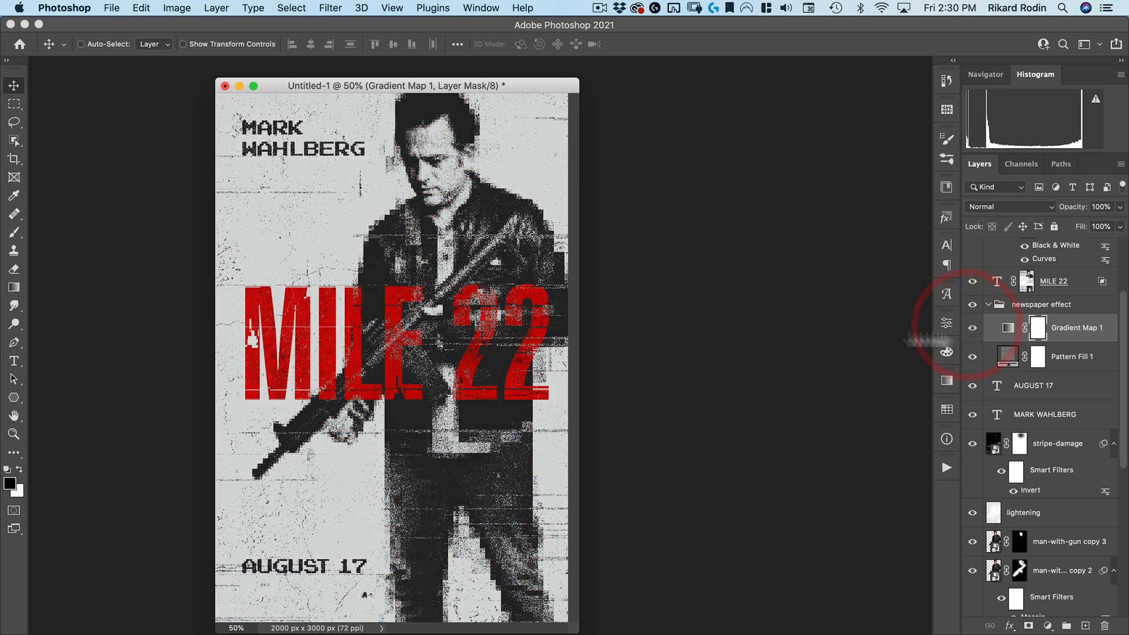